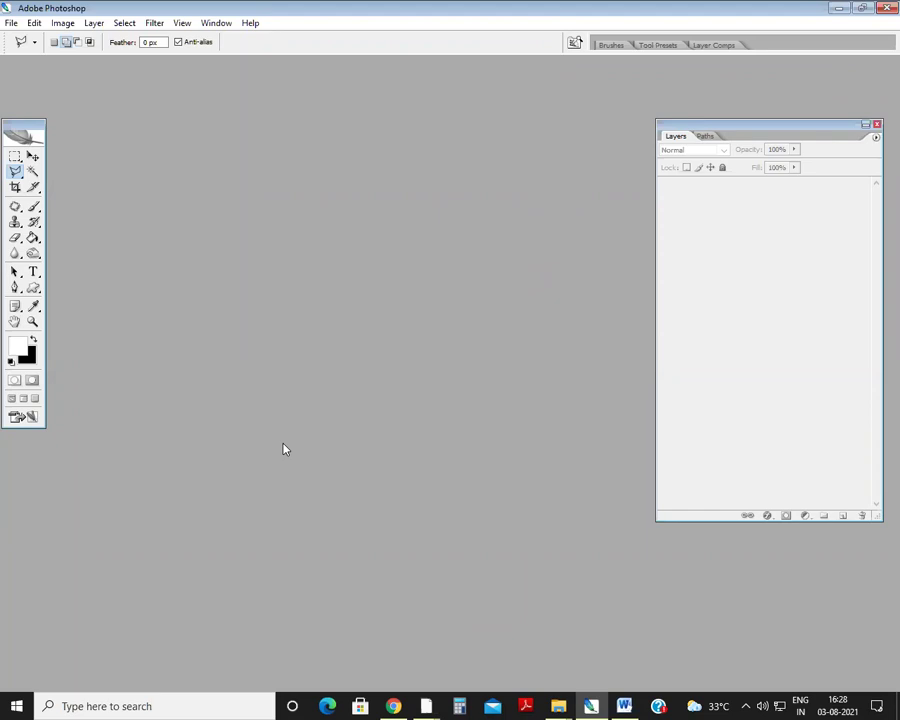
double_click(280, 176)
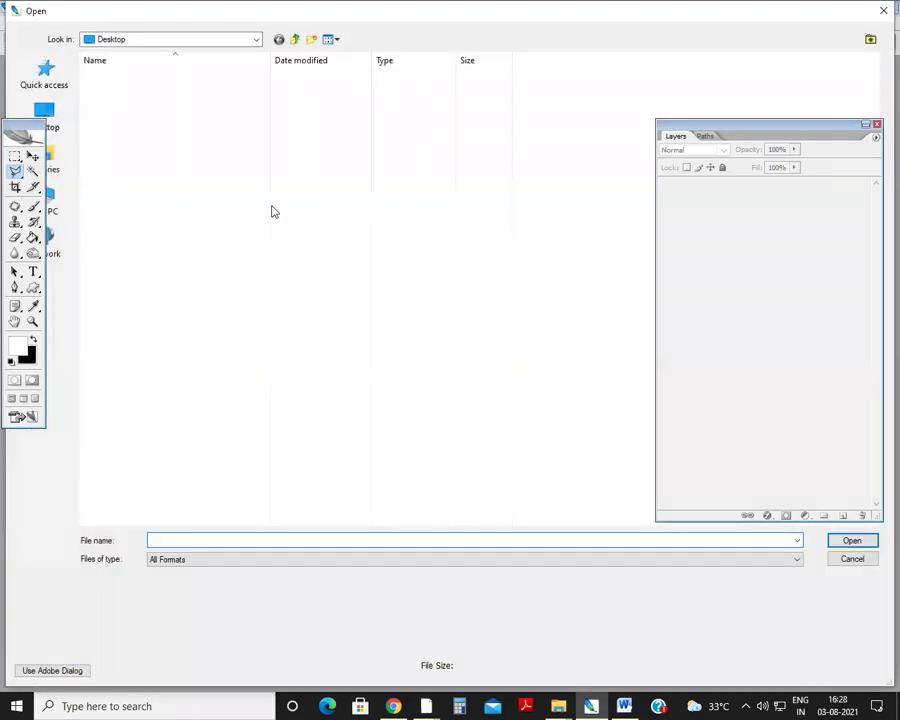
left_click_drag(128, 12, 0, 2)
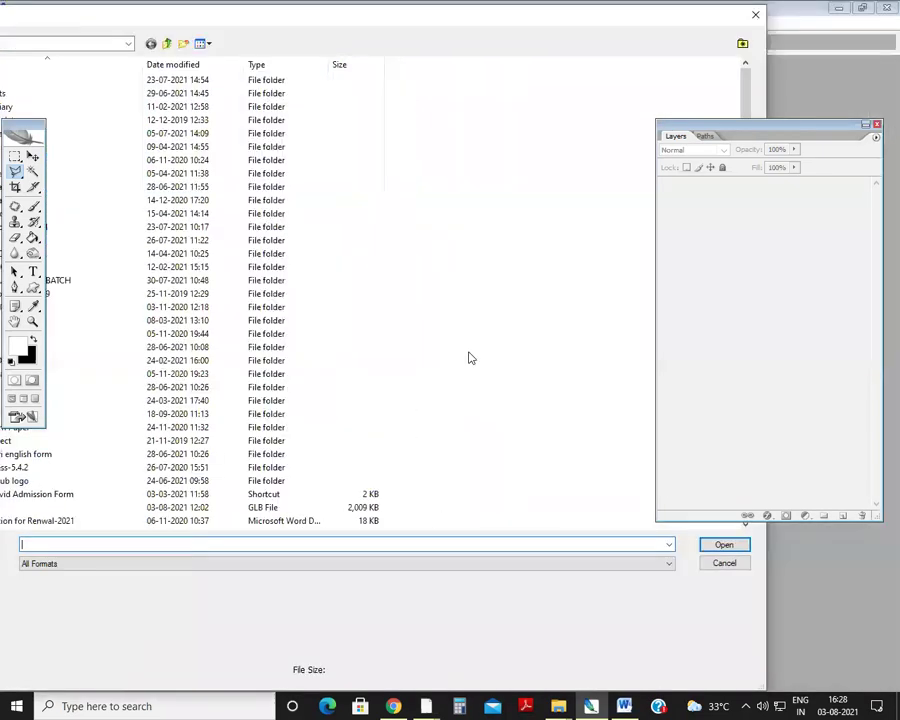
left_click(722, 561)
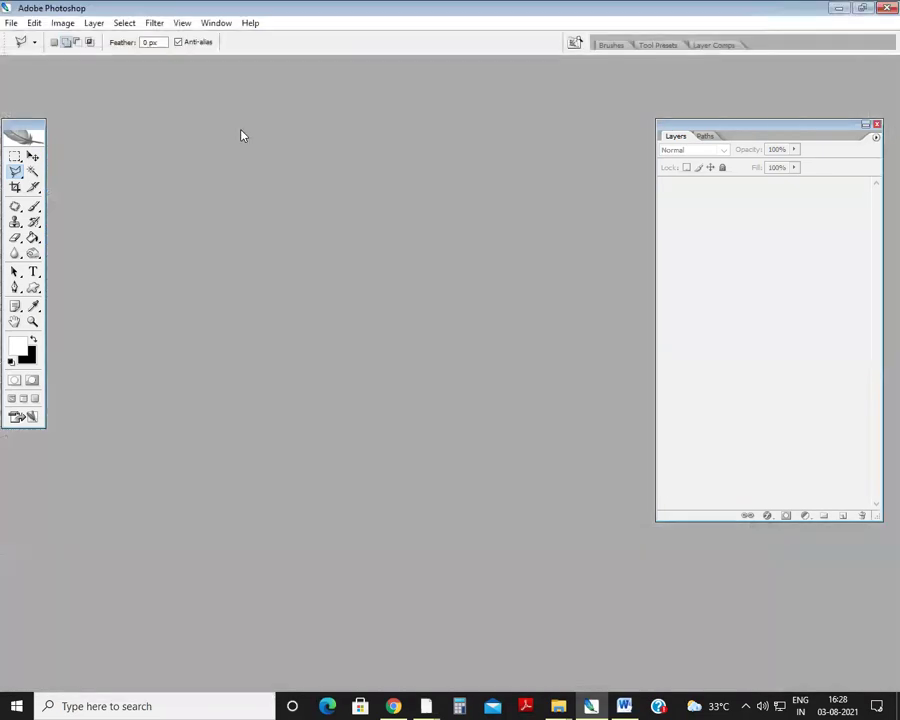
left_click(11, 23)
left_click(28, 52)
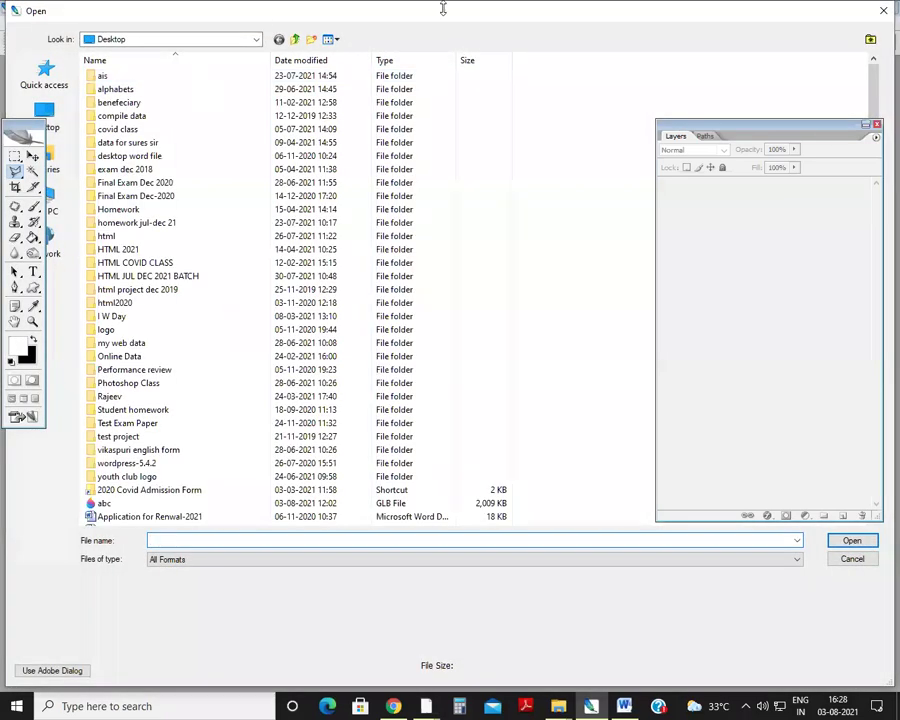
left_click(882, 11)
left_click(10, 23)
left_click(369, 200)
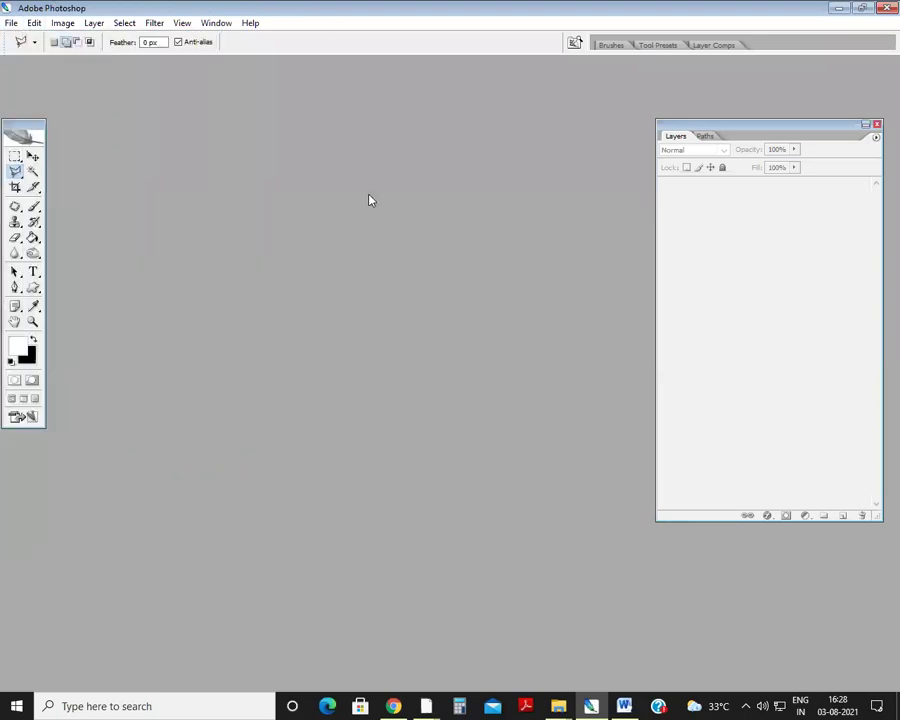
Start opening a file and browse to the Samples folder of Adobe Photoshop CS2 in Program Files (x86) on drive C.
double_click(212, 307)
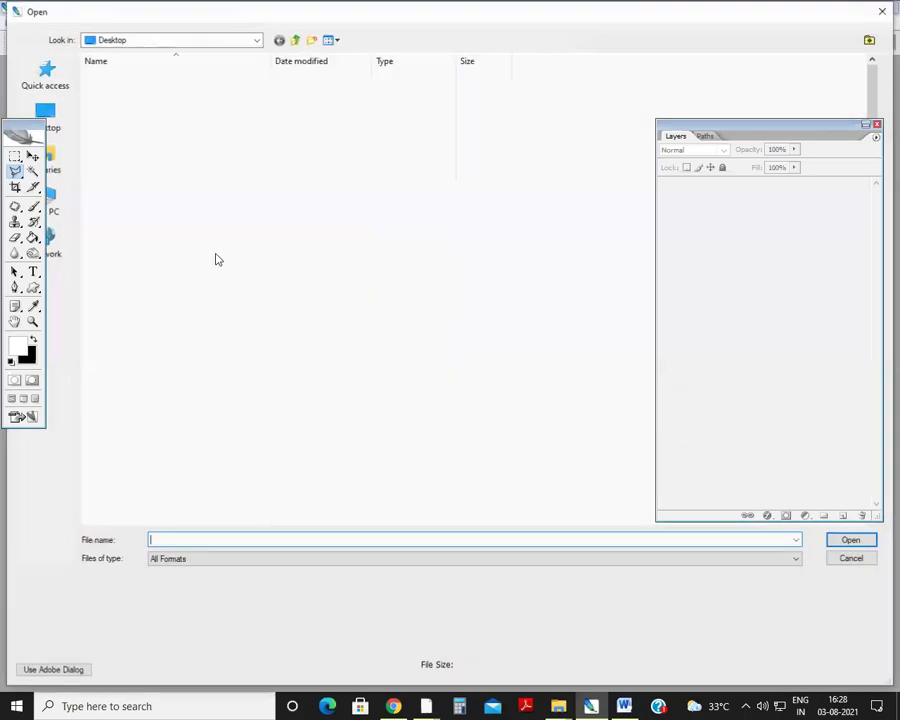
left_click_drag(68, 13, 176, 13)
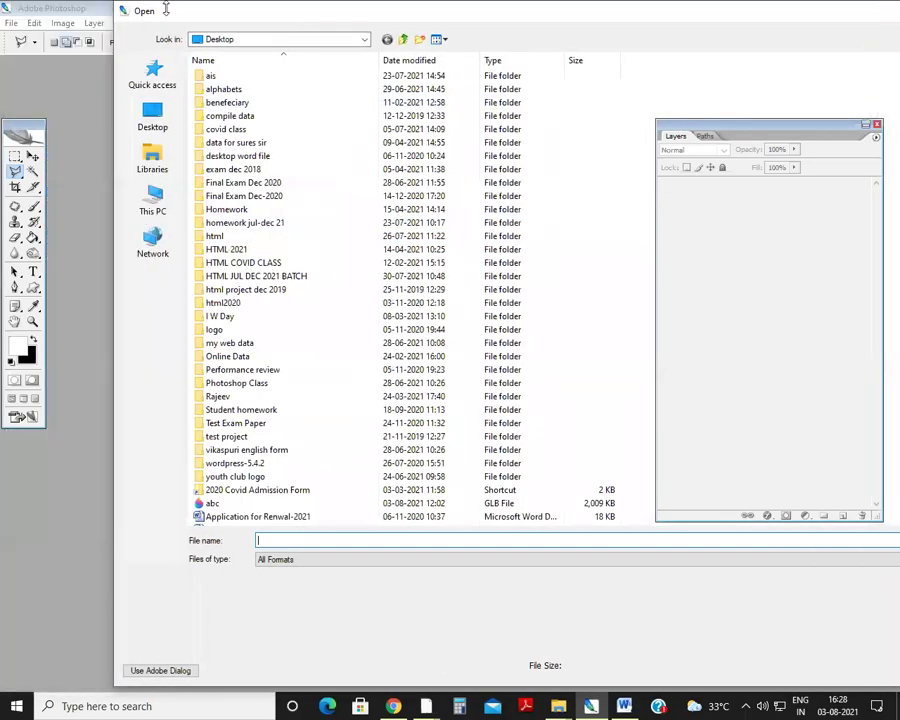
left_click(155, 201)
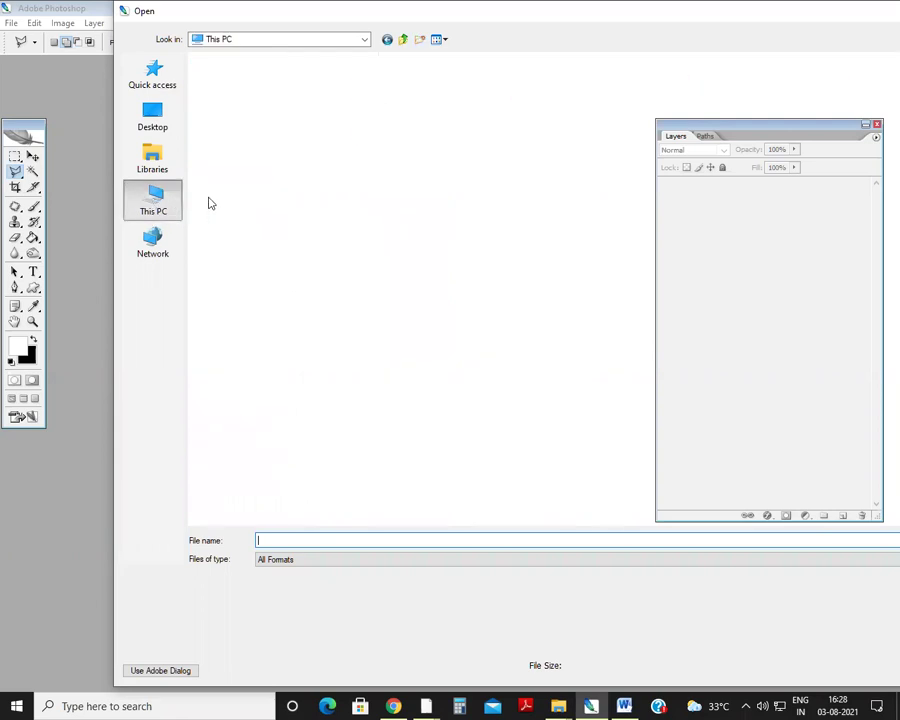
double_click(275, 186)
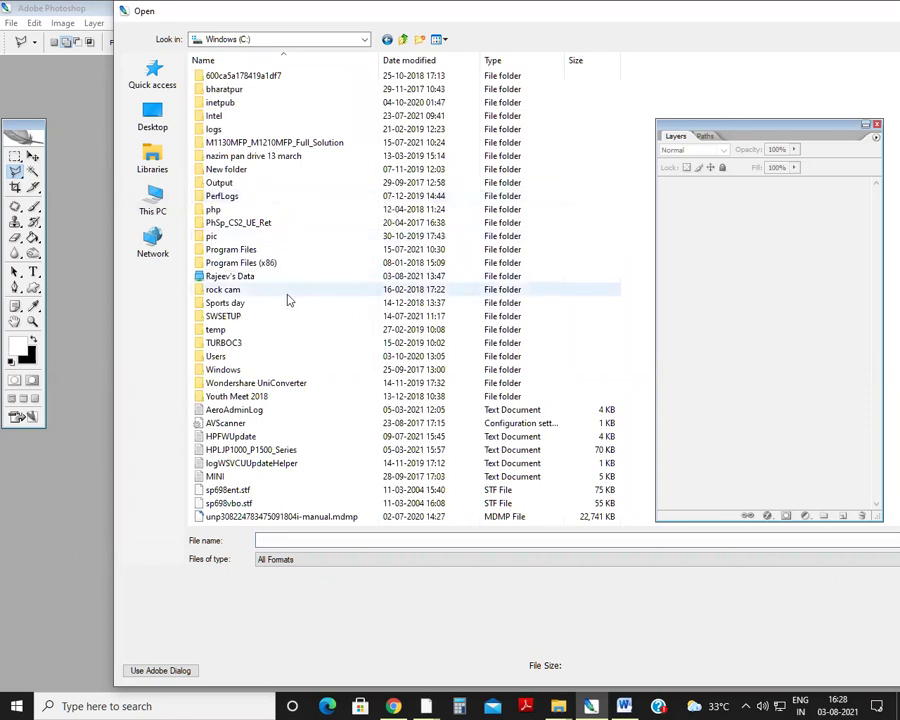
double_click(263, 262)
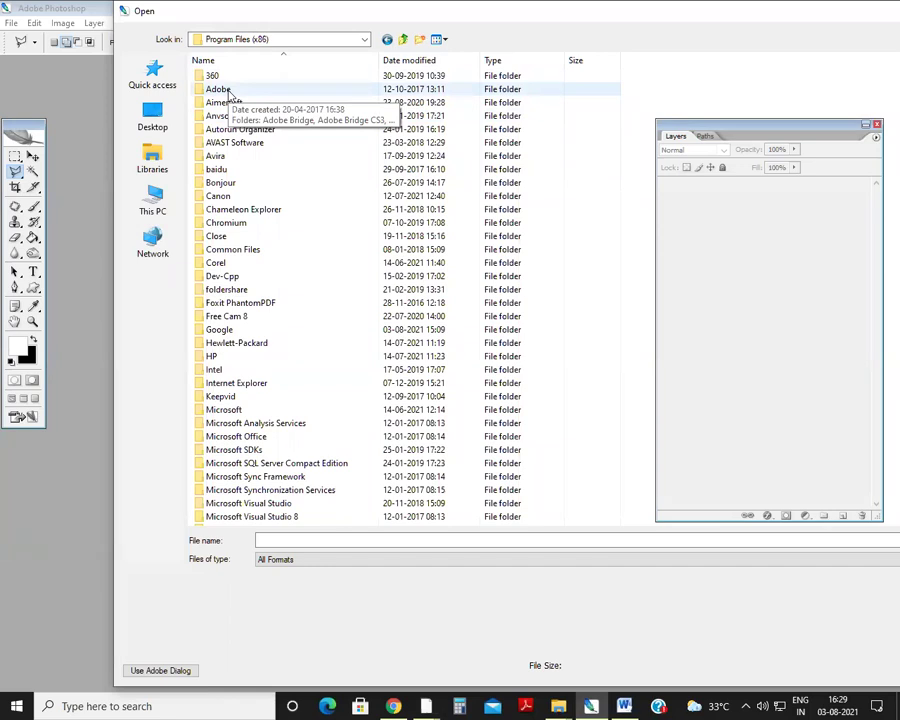
double_click(229, 94)
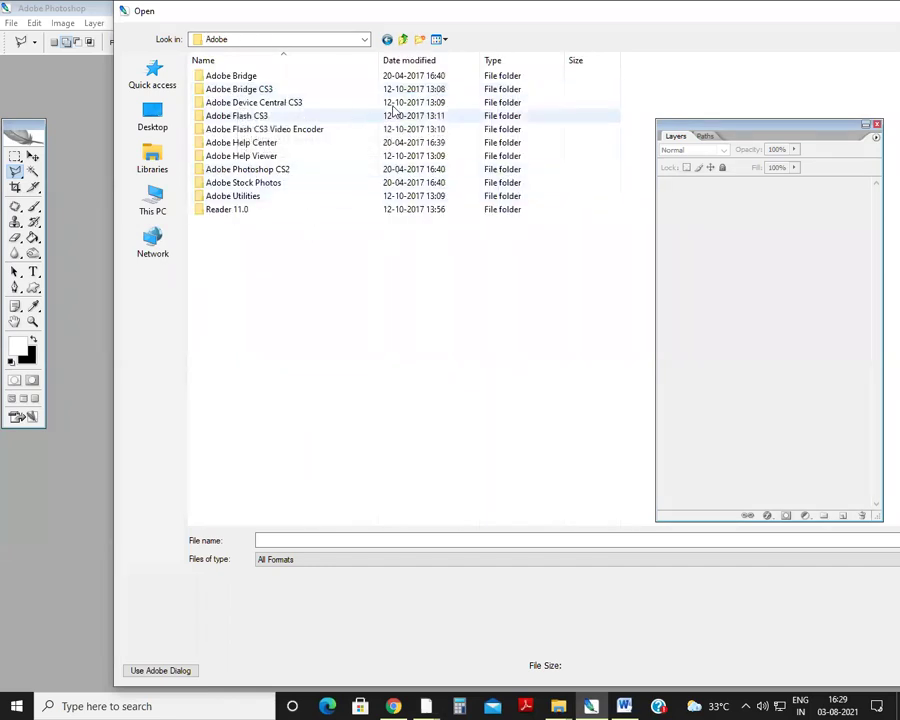
double_click(245, 170)
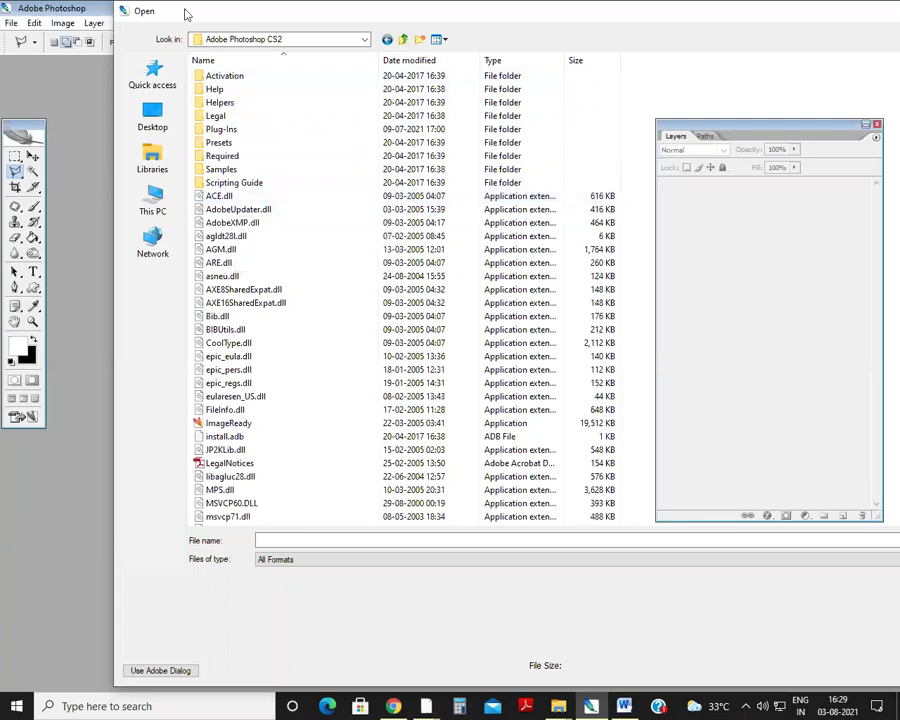
left_click(232, 172)
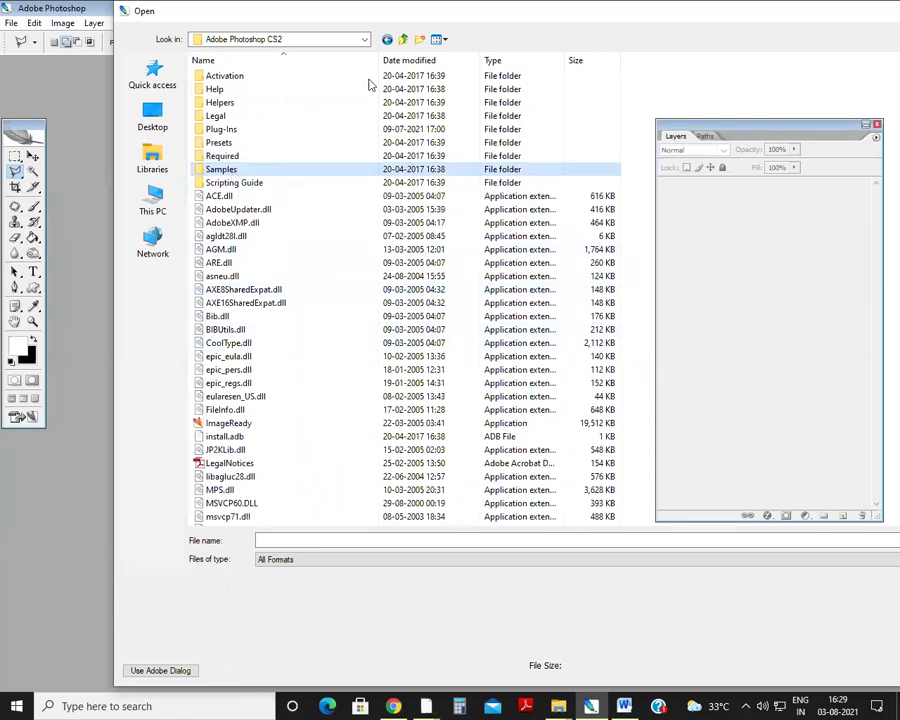
left_click_drag(372, 12, 121, 12)
left_click(710, 541)
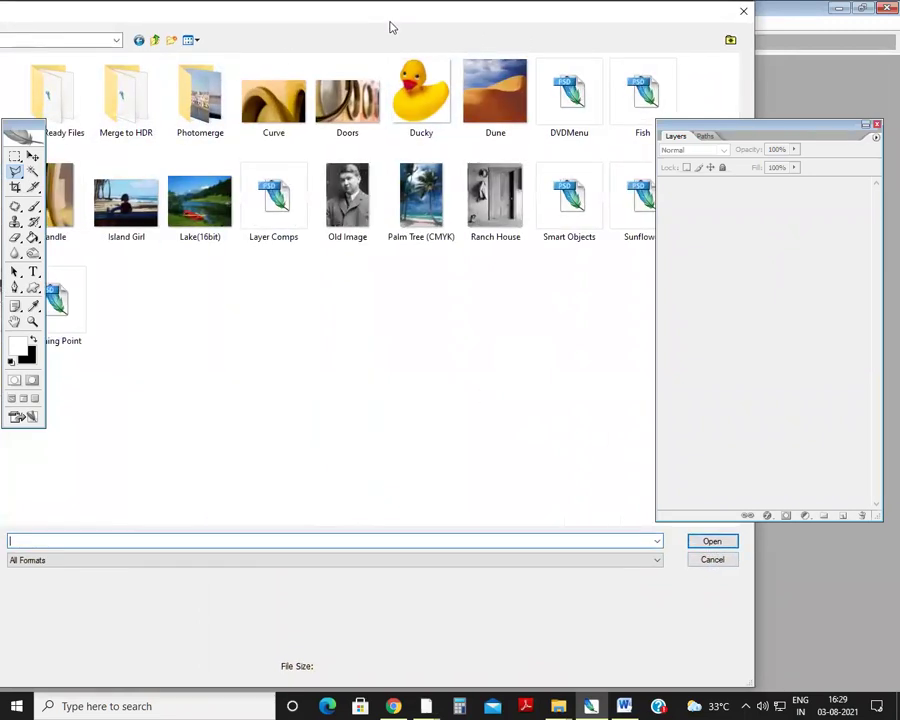
Open the Ducky image from the Samples folder and activate the Move tool.
left_click_drag(391, 27, 341, 100)
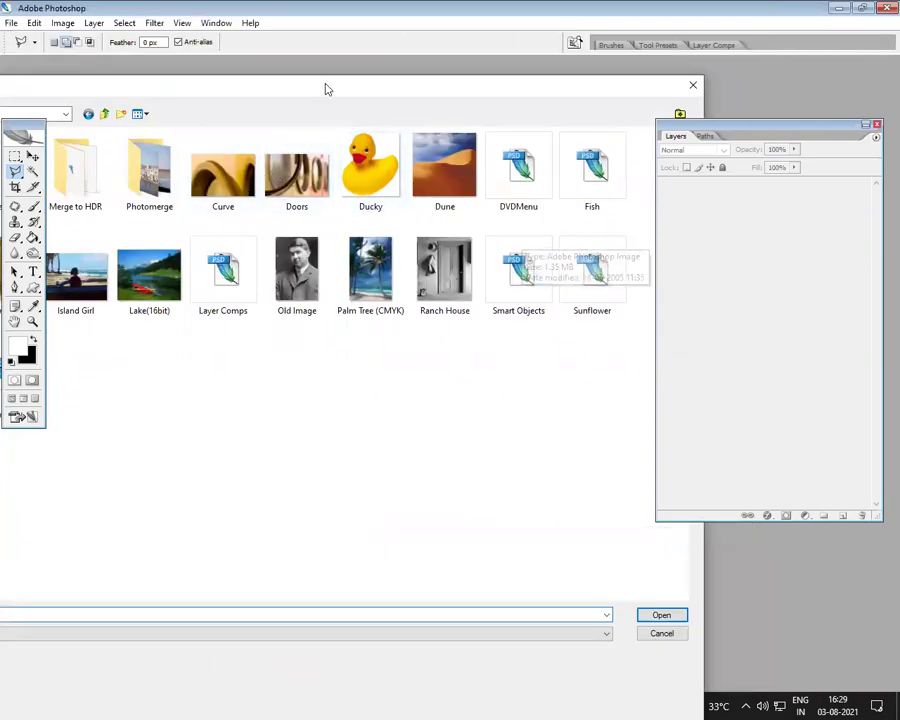
left_click_drag(322, 88, 458, 39)
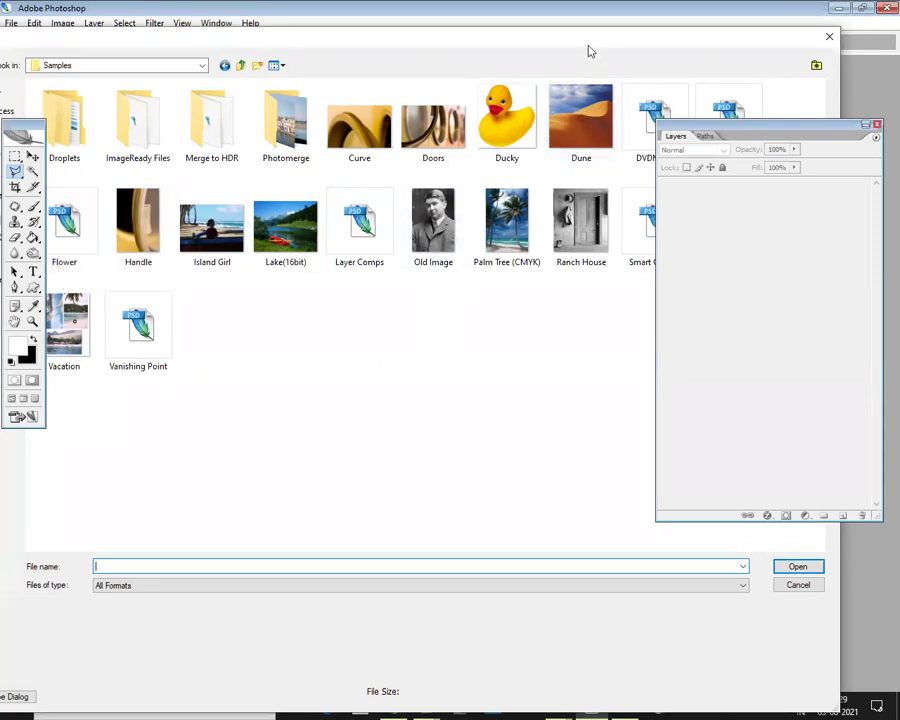
left_click_drag(580, 38, 472, 46)
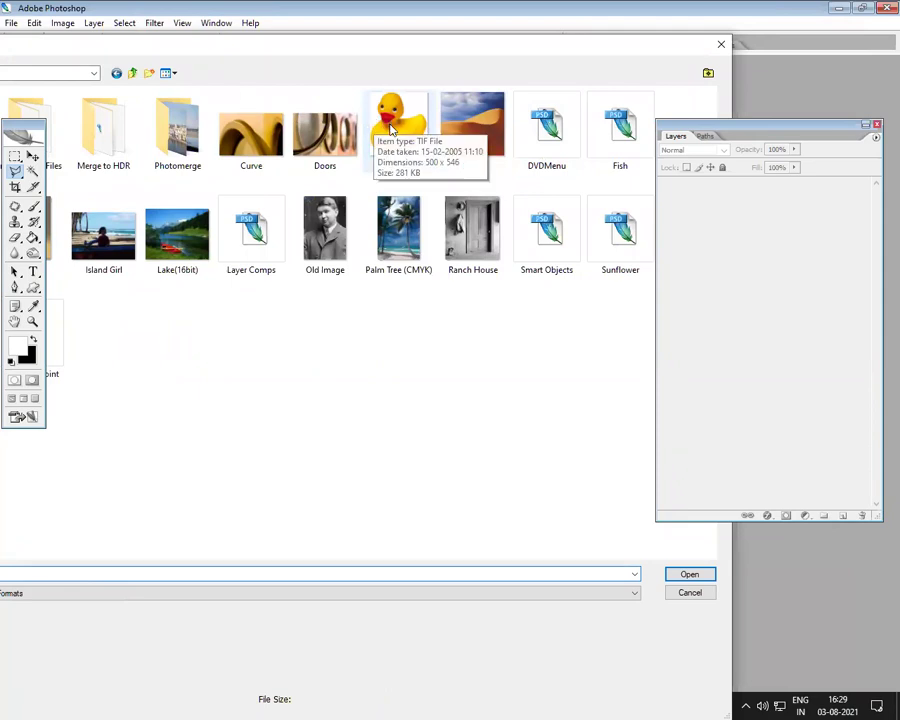
left_click(402, 120)
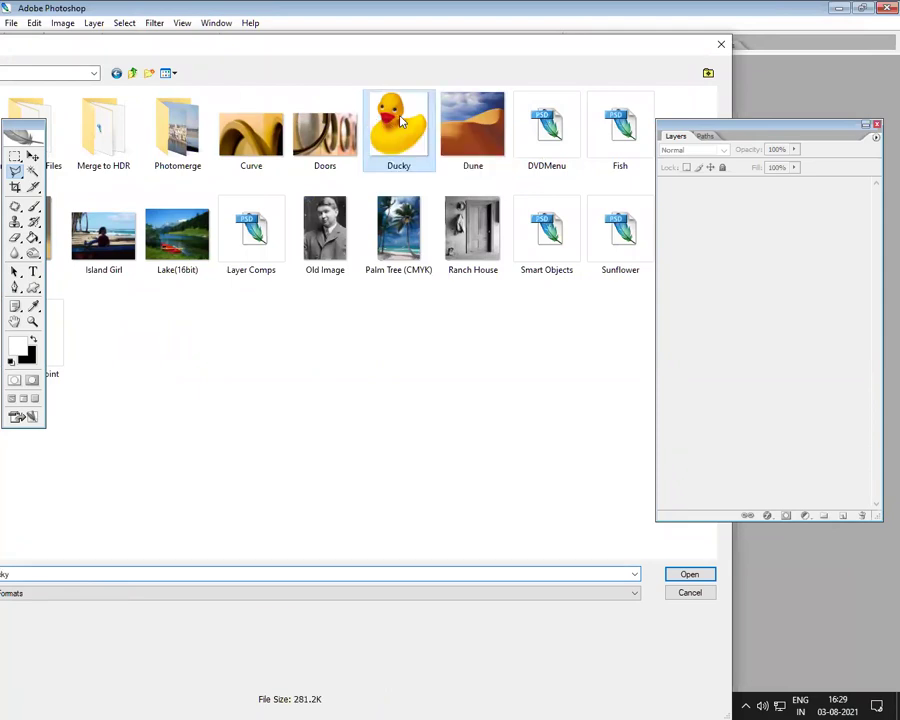
left_click(674, 578)
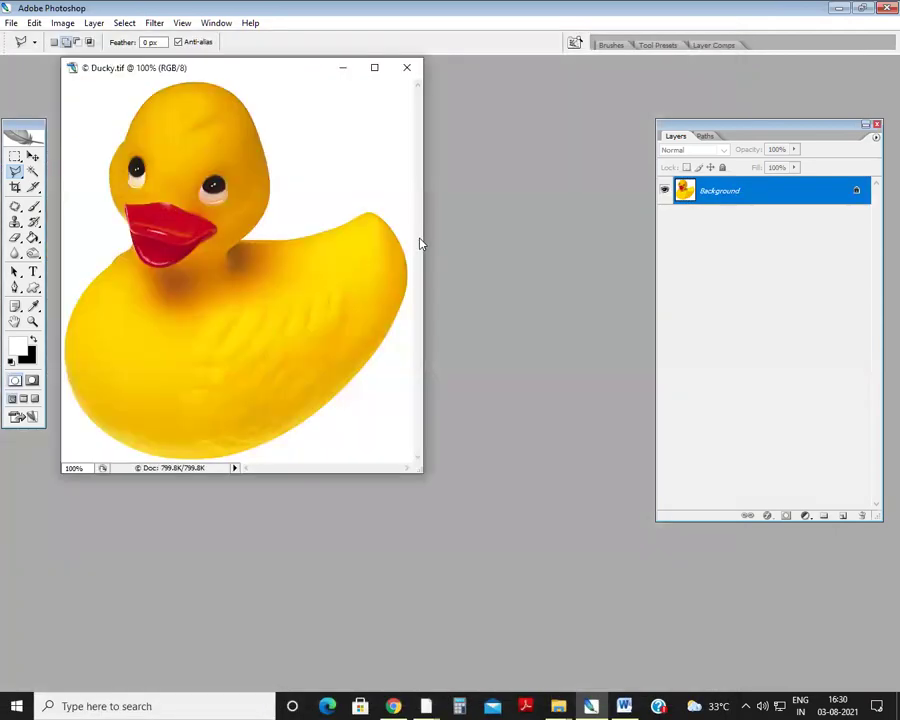
left_click(33, 157)
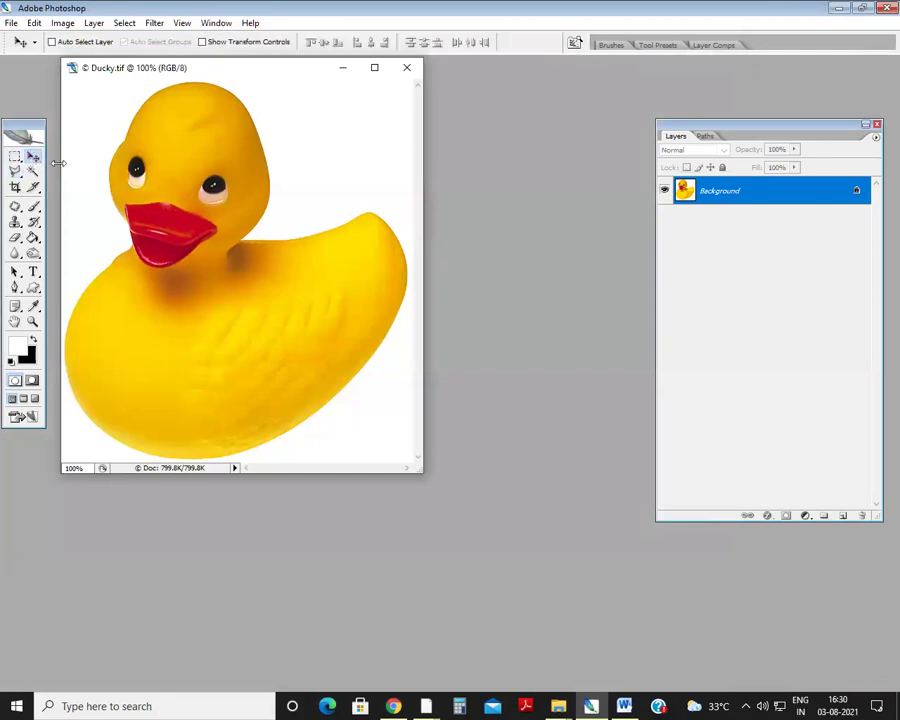
left_click_drag(120, 72, 179, 107)
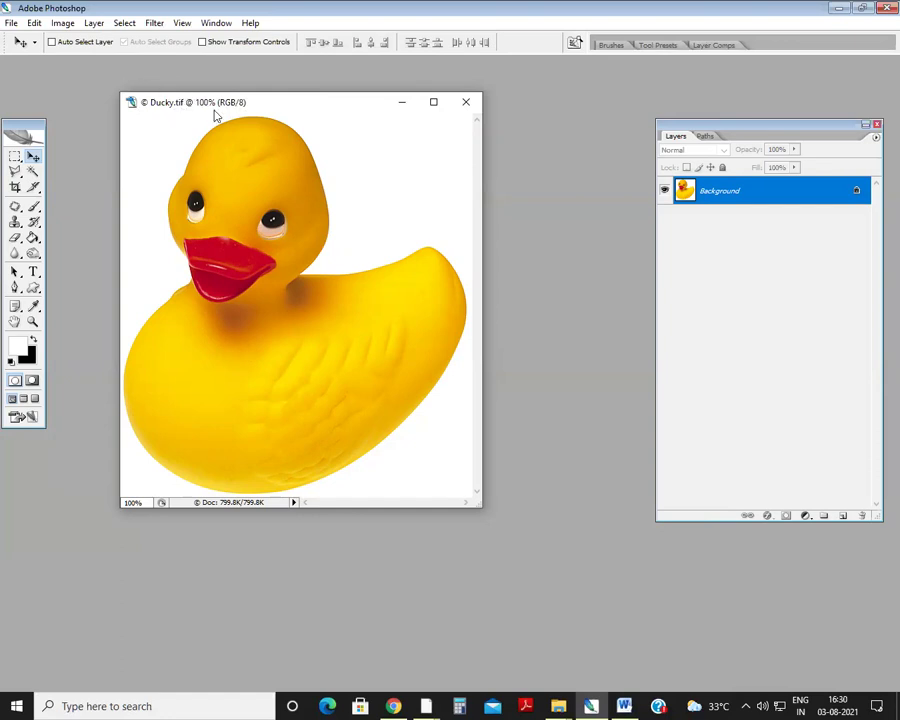
right_click(182, 104)
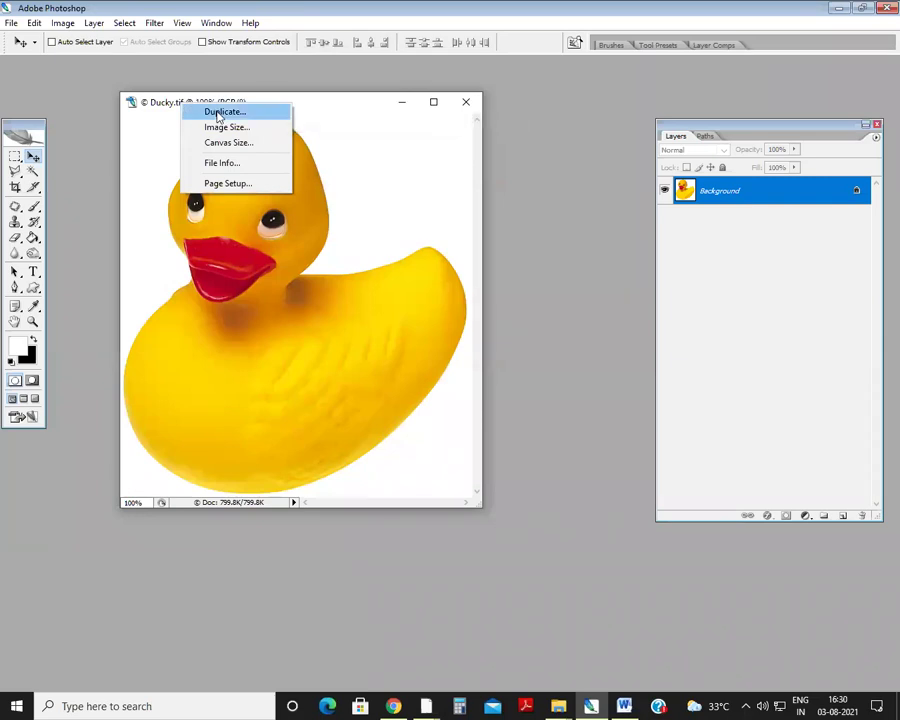
left_click(161, 84)
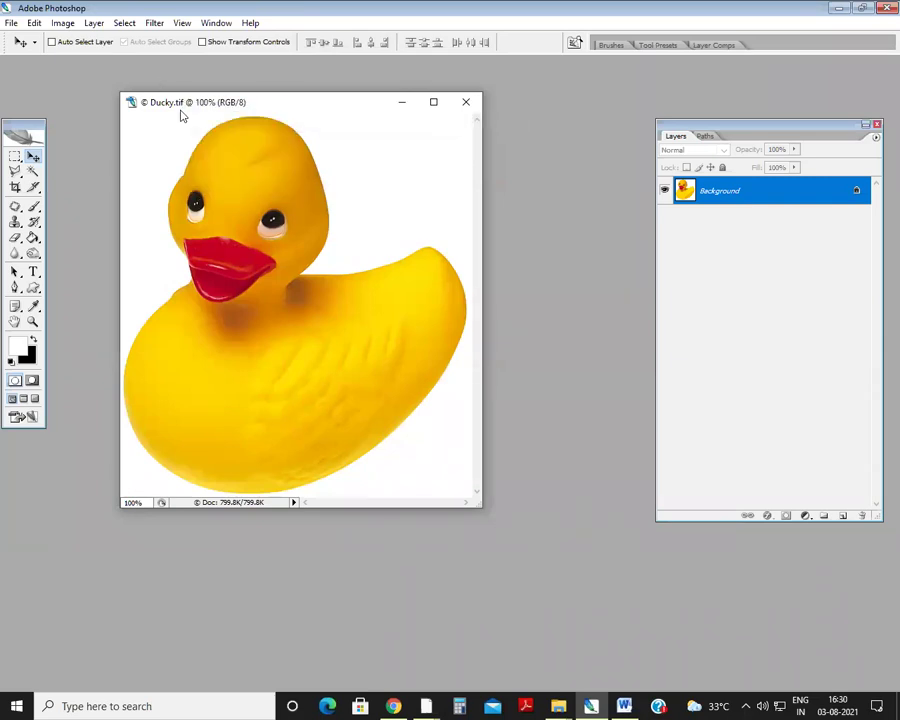
left_click_drag(175, 104, 193, 152)
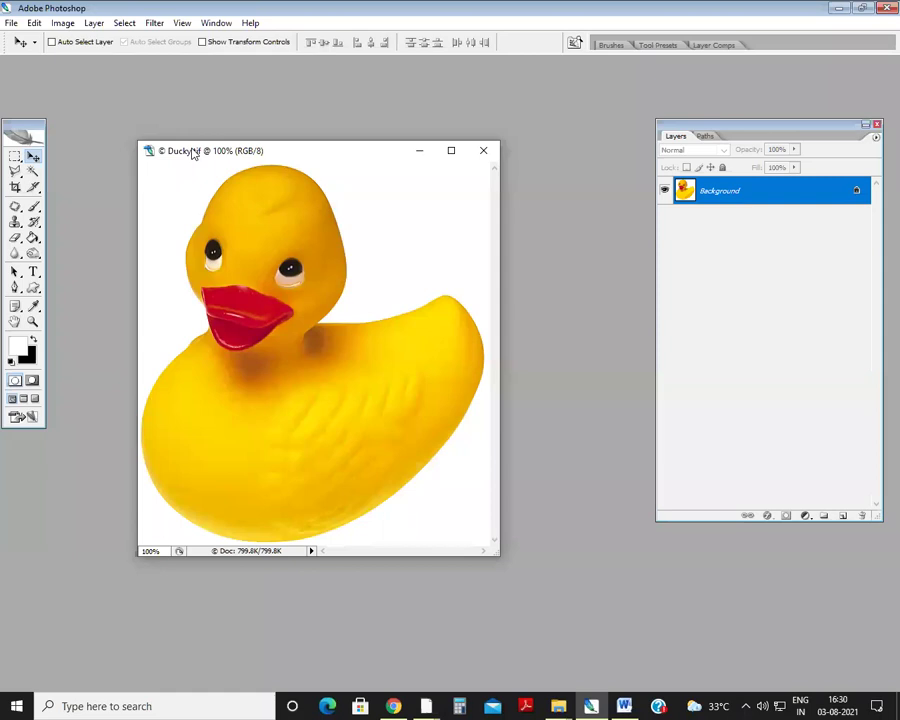
right_click(193, 151)
left_click(161, 113)
left_click(62, 23)
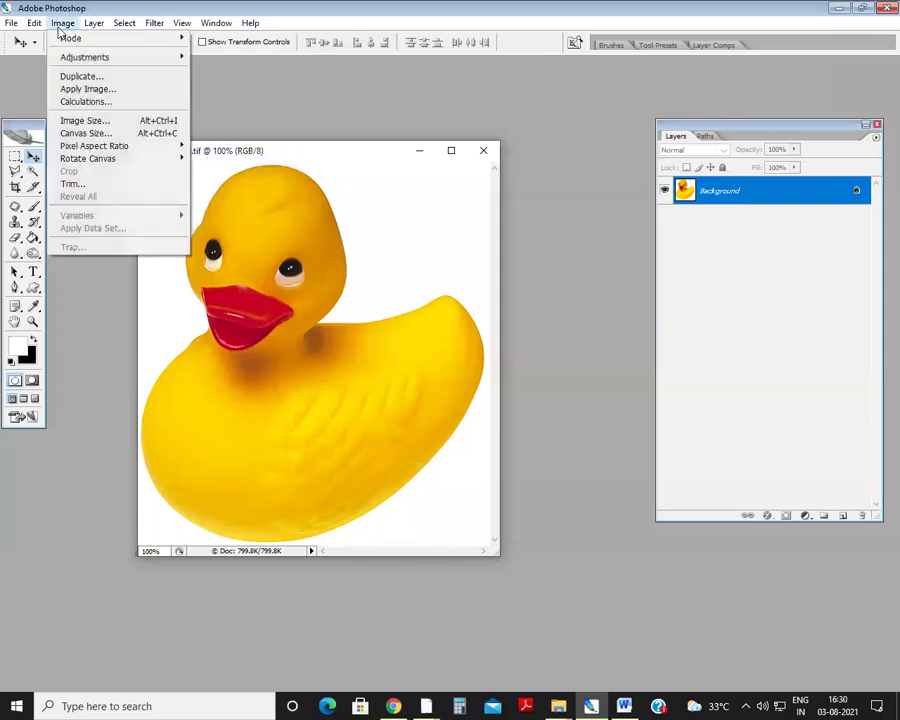
left_click(290, 152)
left_click(62, 23)
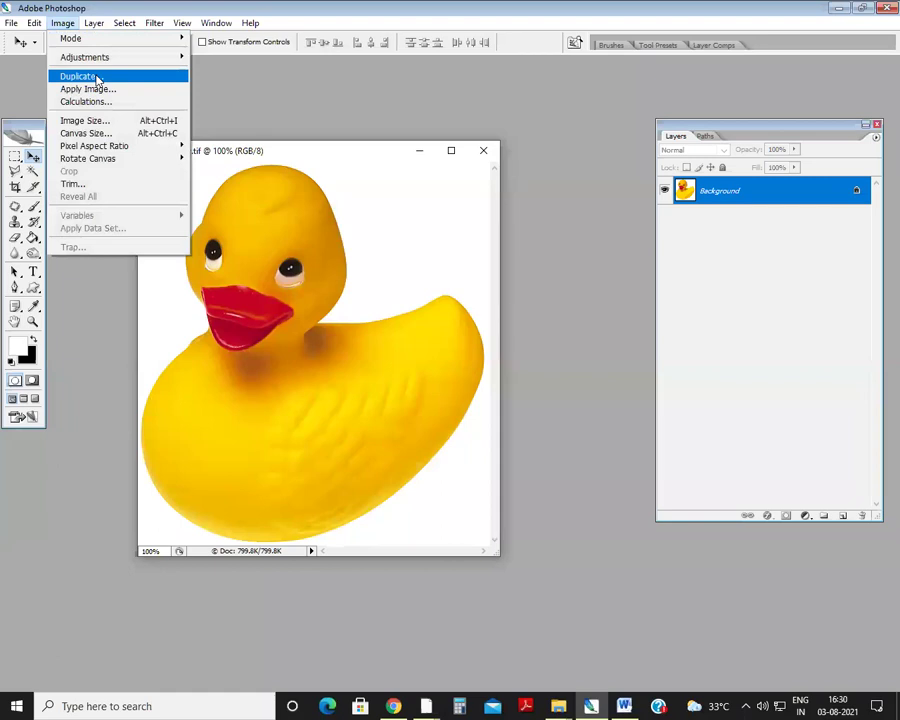
left_click(280, 88)
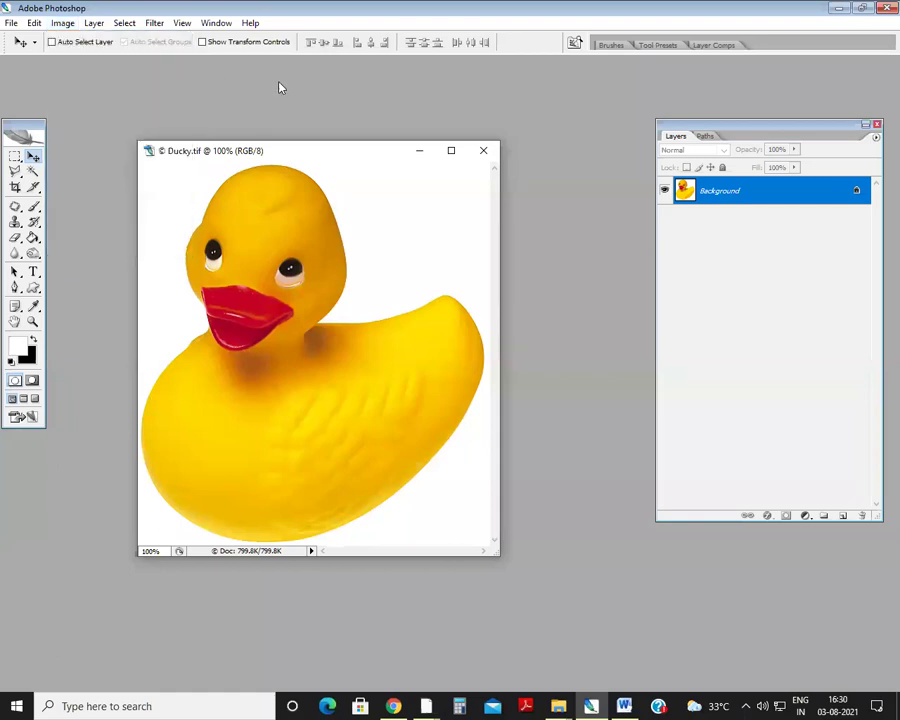
right_click(200, 151)
left_click(124, 74)
Duplicate the Ducky.tif image as a new document named 123.
left_click(62, 23)
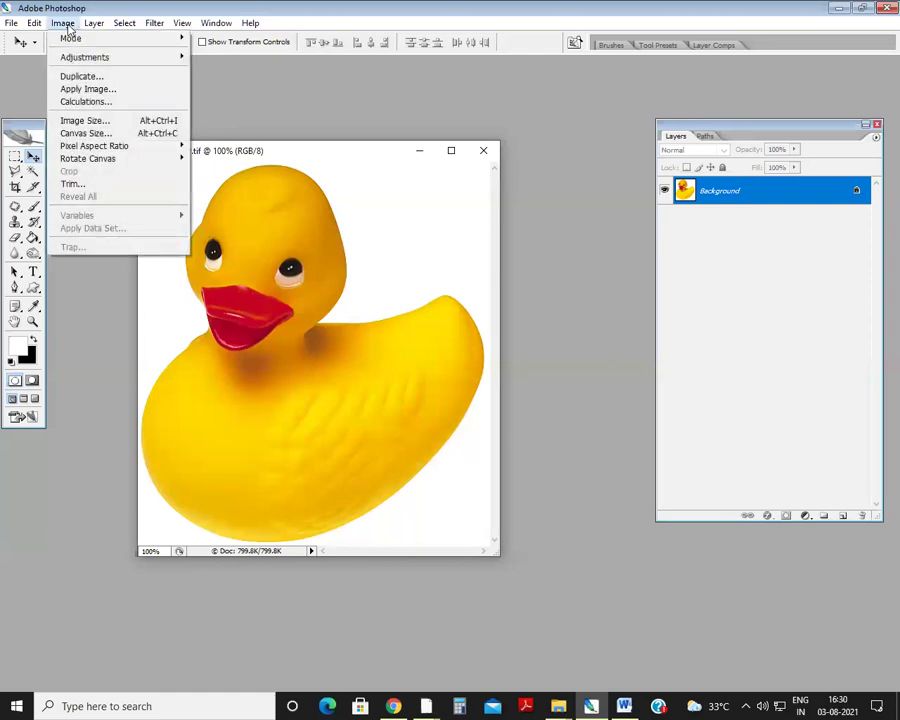
left_click(90, 76)
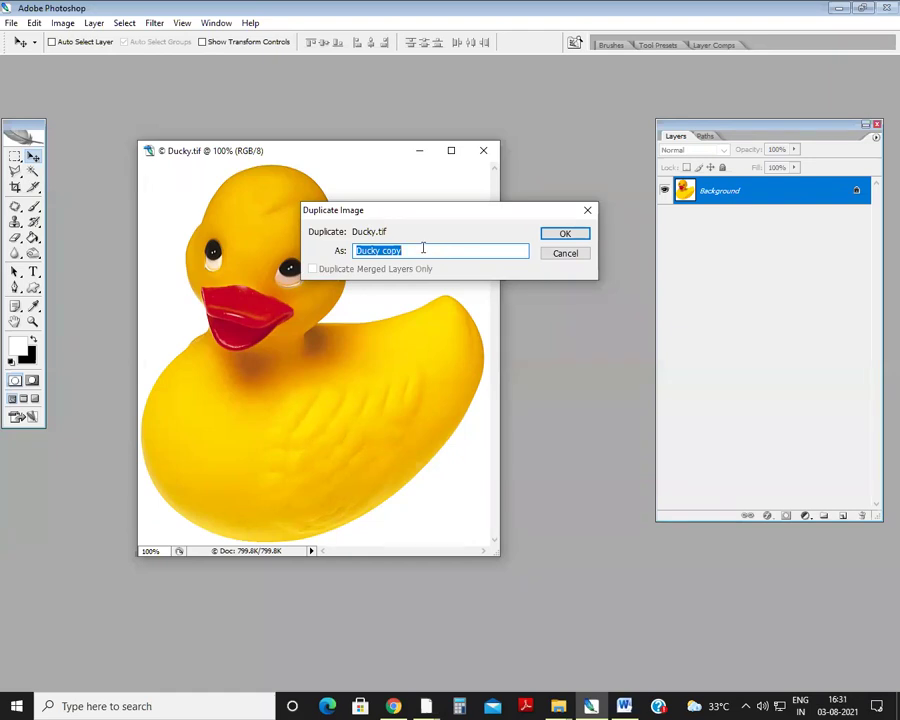
type("123")
left_click(565, 233)
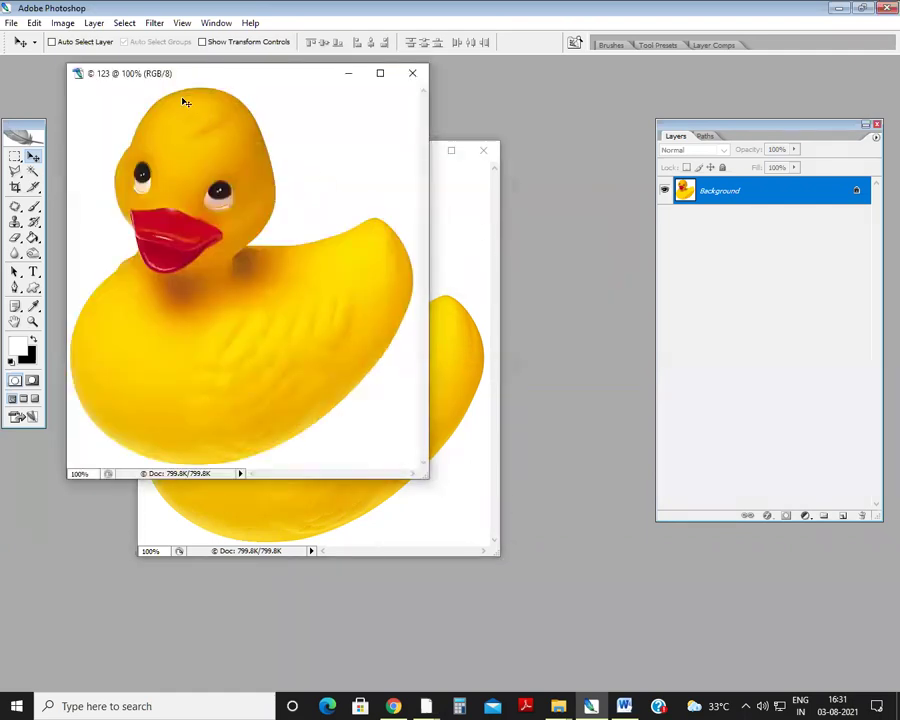
Close the original Ducky.tif and enlarge the window of the 123 copy so grey space surrounds its canvas.
left_click_drag(178, 80, 327, 223)
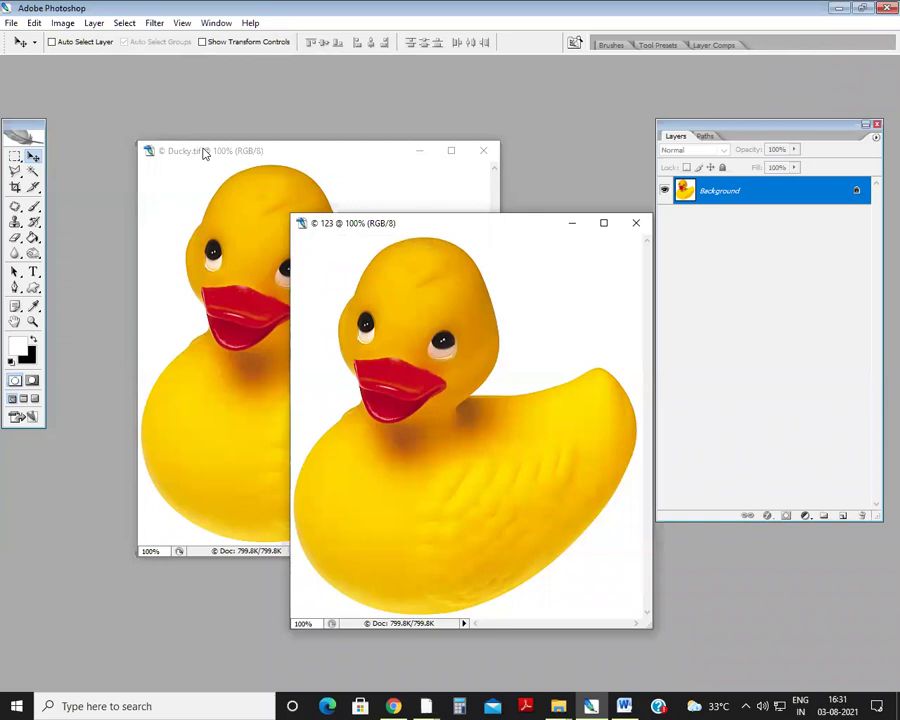
left_click(203, 152)
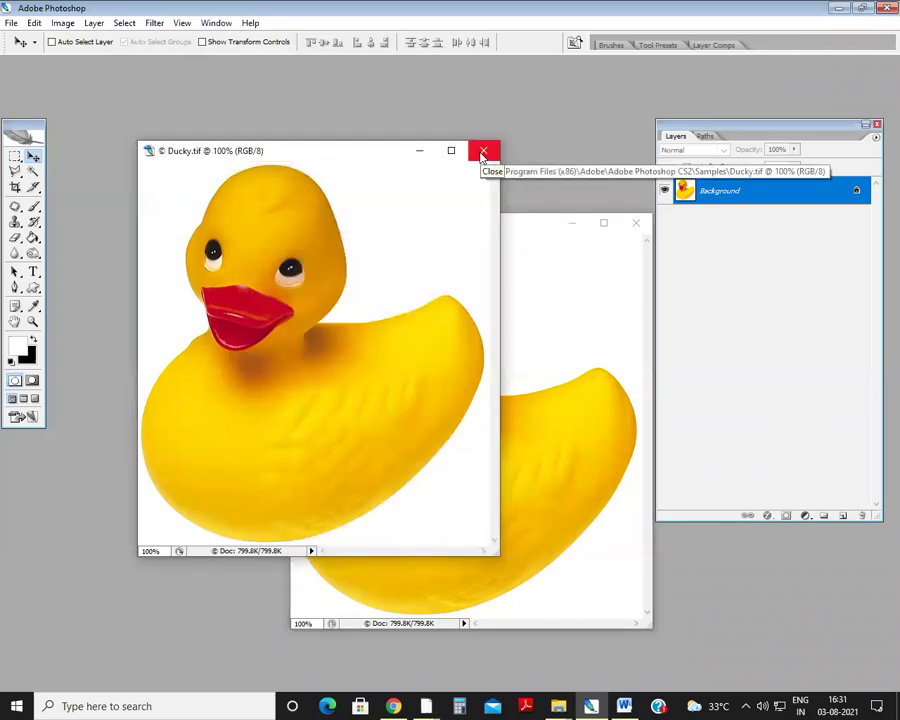
left_click(483, 152)
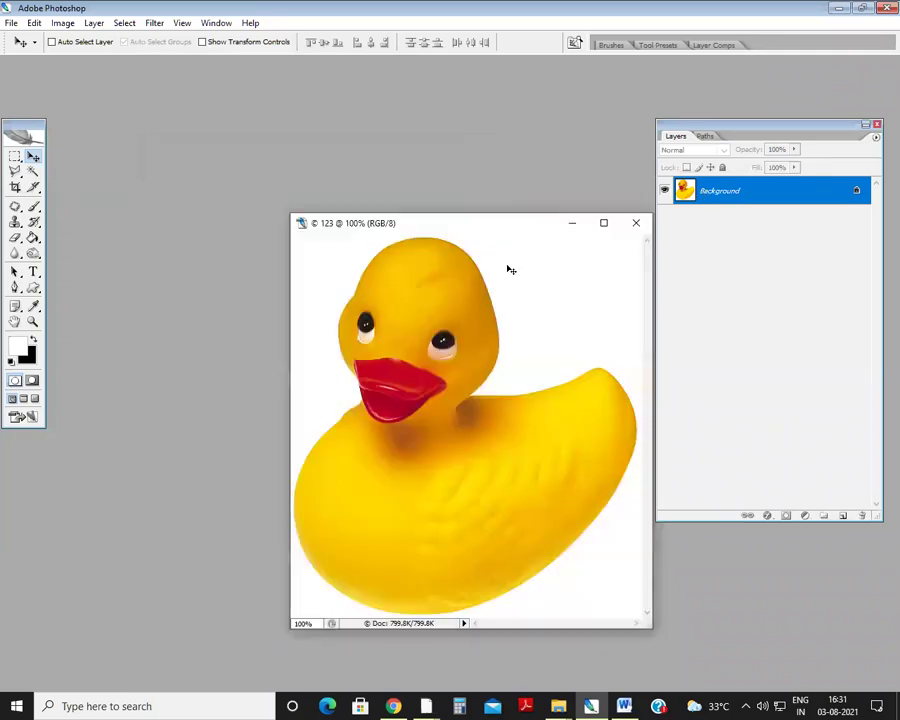
left_click_drag(447, 229, 325, 137)
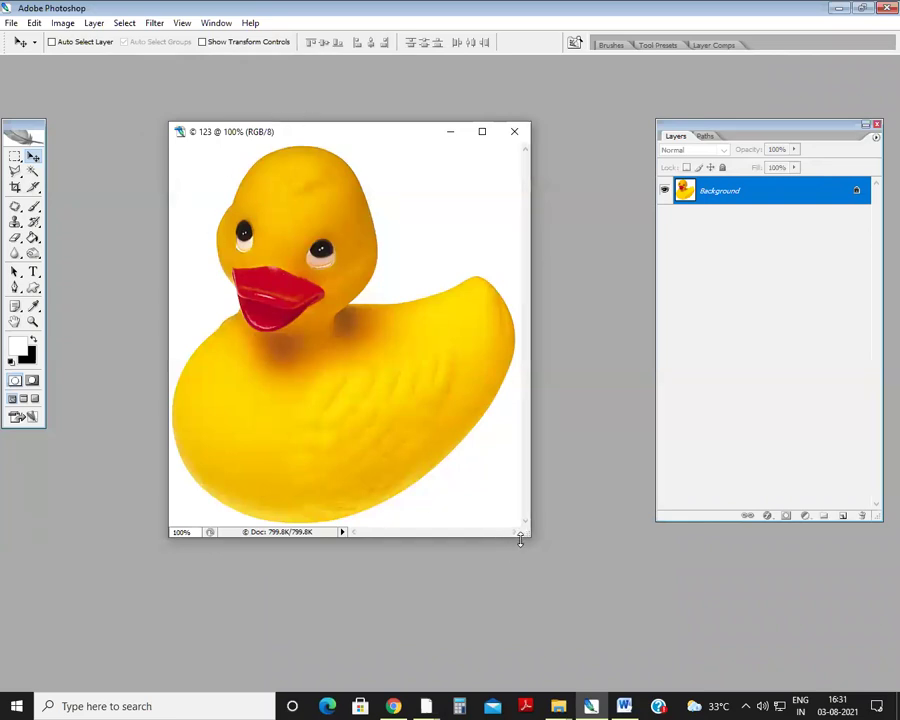
left_click_drag(522, 535, 562, 583)
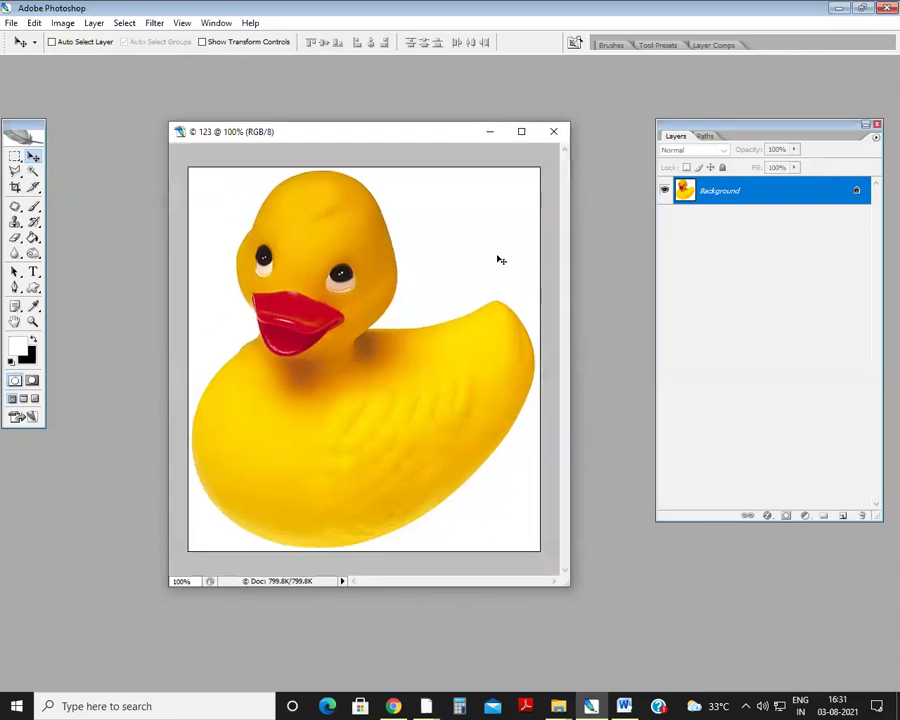
Convert the locked Background of the 123 document into an editable layer named Layer 0.
double_click(860, 191)
left_click(558, 225)
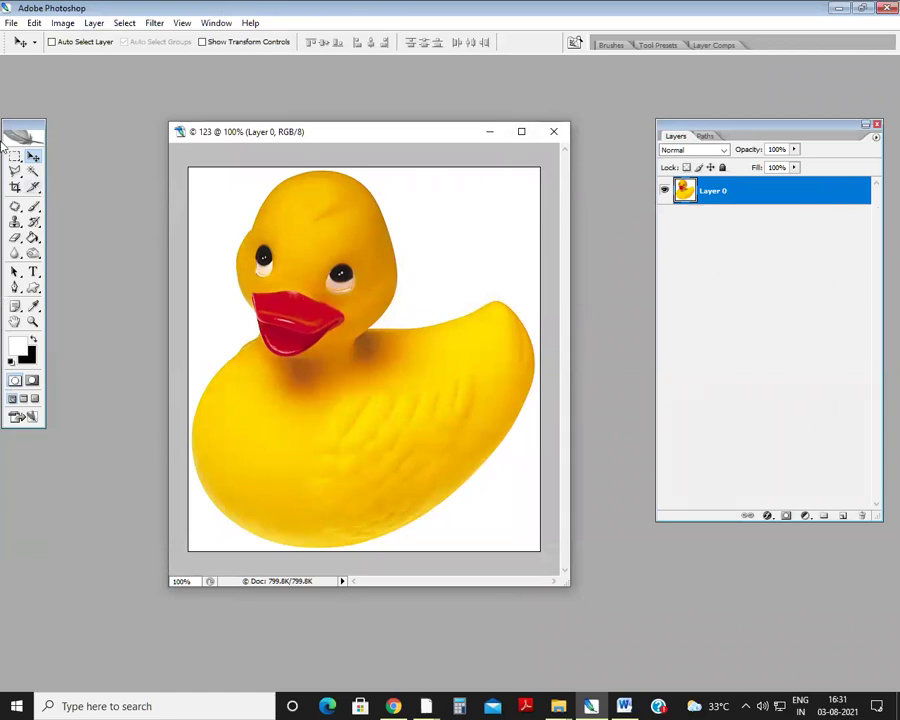
Outline the duck freehand with the Lasso tool, adjust the selection along its edges, and deselect it.
left_click(16, 174)
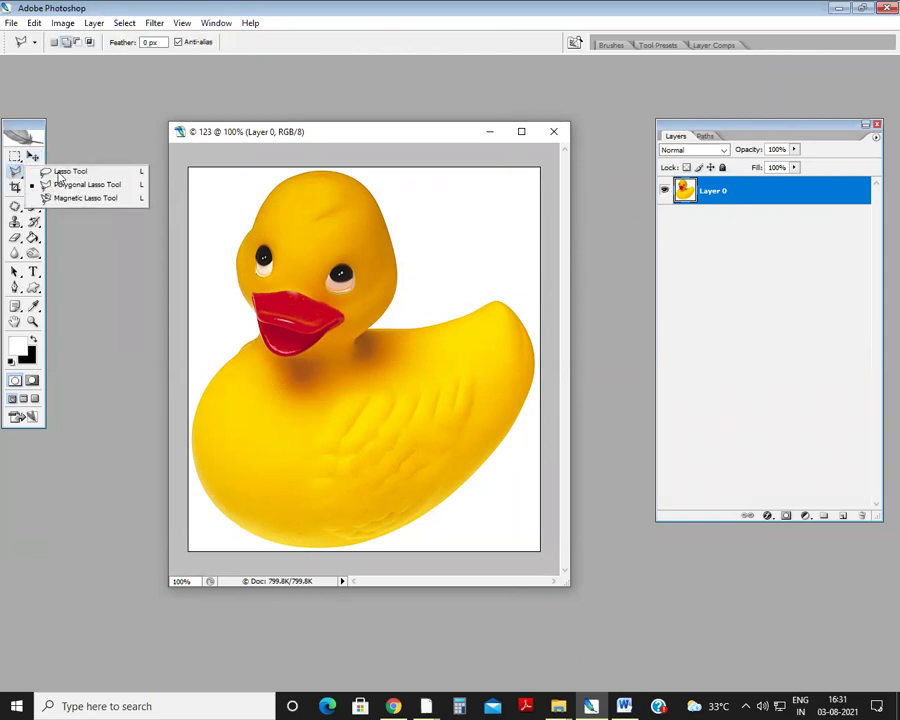
left_click(62, 173)
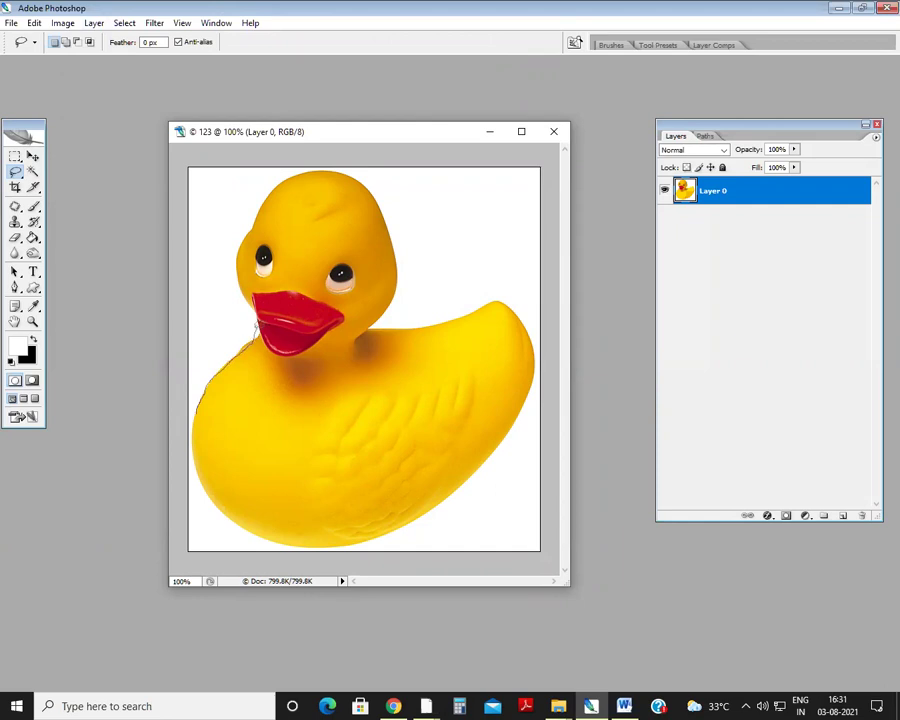
mouse_move(247, 292)
left_mouse_down()
mouse_move(241, 244)
mouse_move(264, 198)
mouse_move(327, 171)
mouse_move(358, 178)
mouse_move(378, 202)
mouse_move(389, 302)
mouse_move(410, 325)
mouse_move(515, 296)
mouse_move(530, 345)
mouse_move(527, 400)
mouse_move(487, 461)
mouse_move(385, 528)
mouse_move(312, 537)
mouse_move(270, 530)
mouse_move(236, 520)
mouse_move(216, 488)
mouse_move(208, 392)
mouse_move(245, 322)
left_mouse_up()
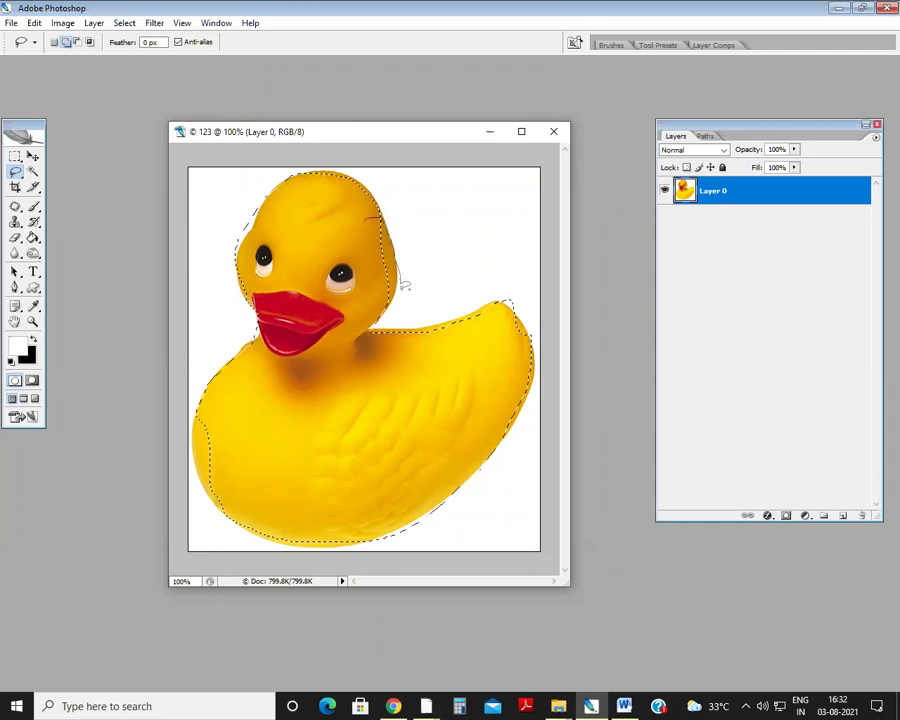
left_click_drag(366, 216, 397, 237)
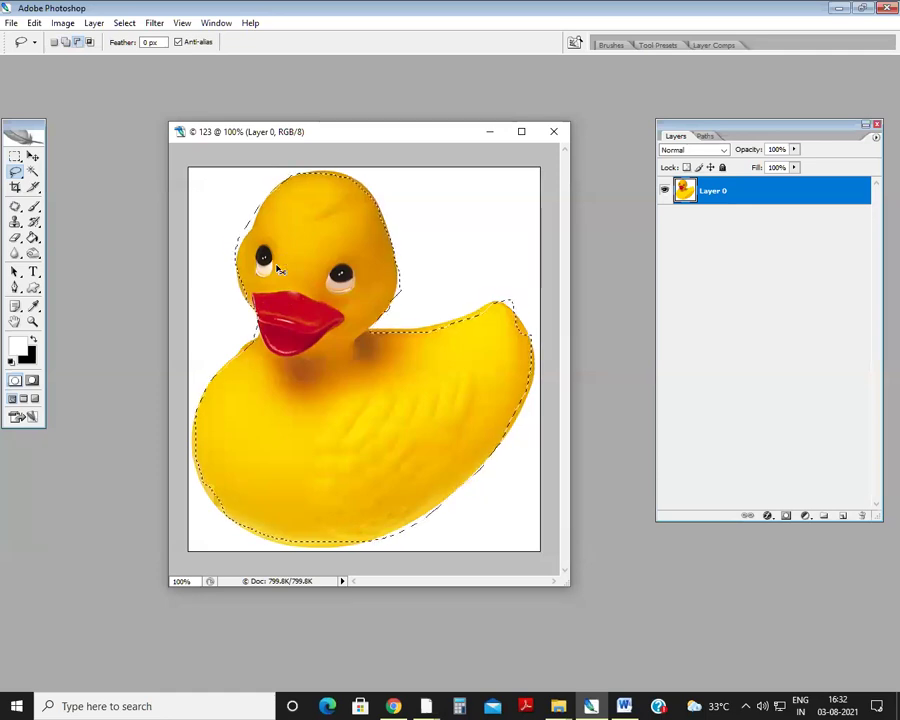
key("ctrl+d")
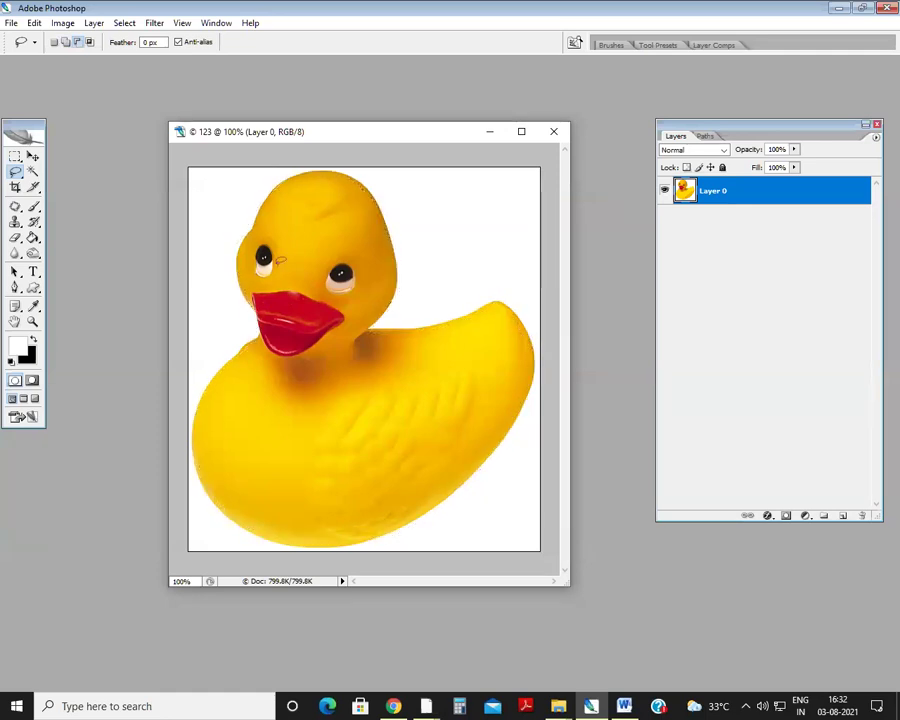
Trace the whole duck with straight segments using the Polygonal Lasso tool, close the selection at the neck, and deselect it.
mouse_move(15, 171)
left_mouse_down()
mouse_move(121, 197)
mouse_move(76, 190)
left_mouse_up()
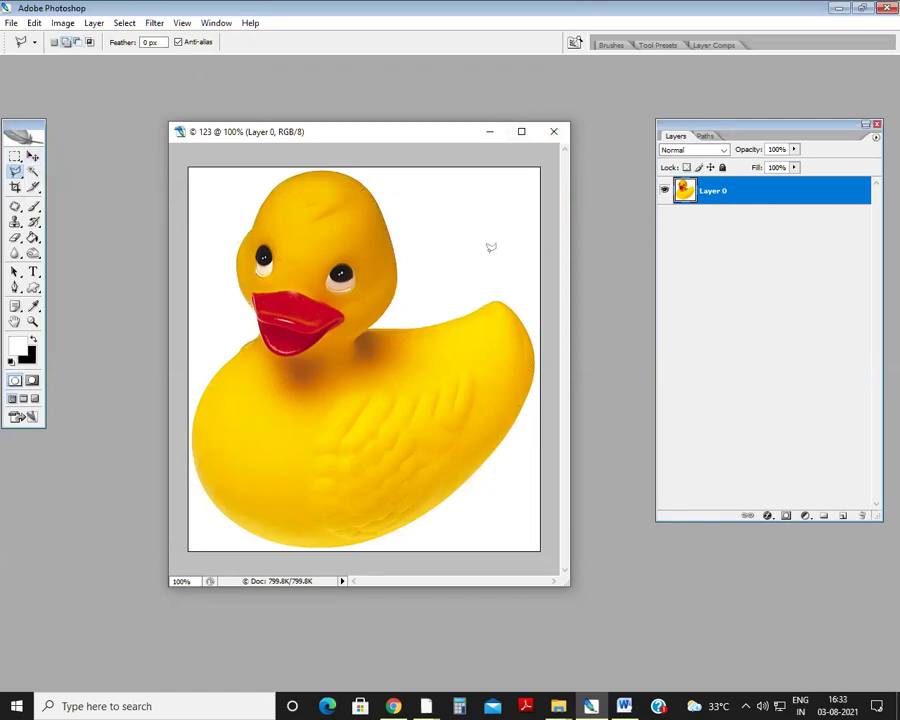
left_click(370, 324)
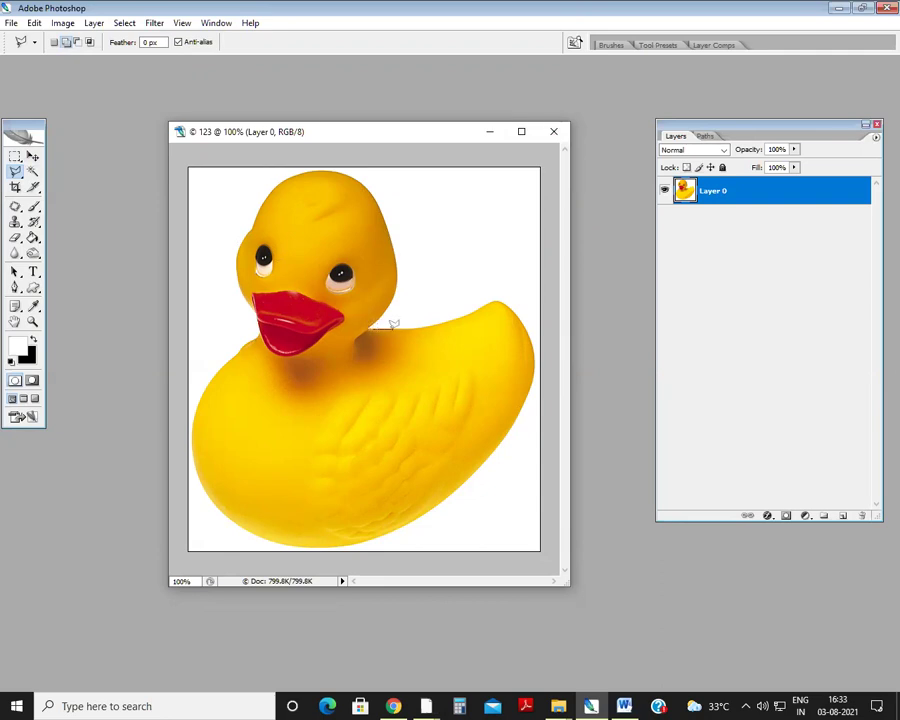
left_click(443, 319)
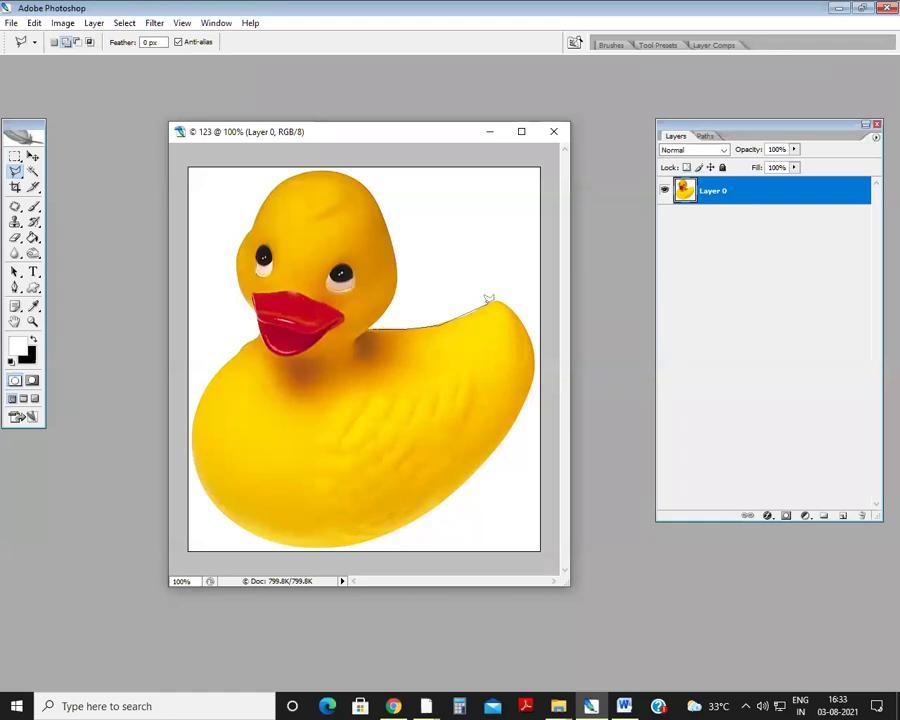
left_click(498, 297)
left_click(527, 324)
left_click(535, 351)
left_click(530, 398)
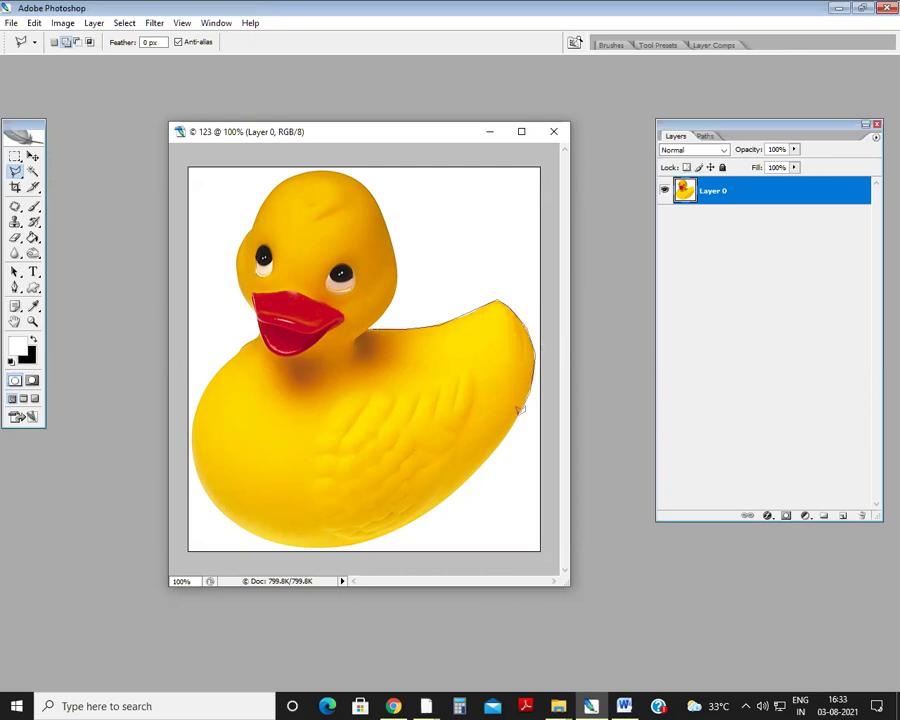
left_click(490, 453)
left_click(425, 510)
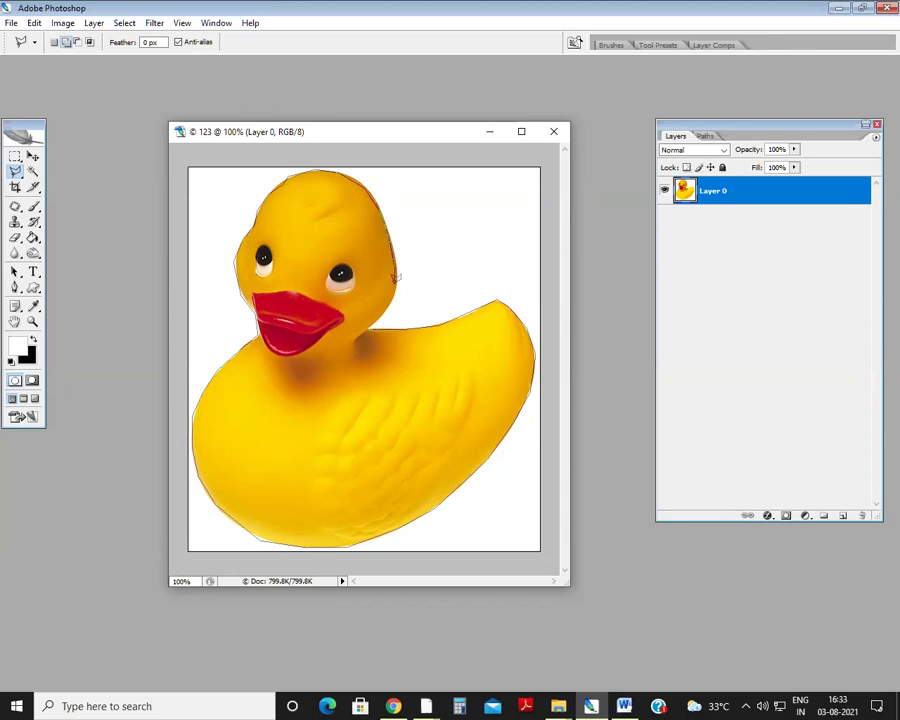
double_click(372, 325)
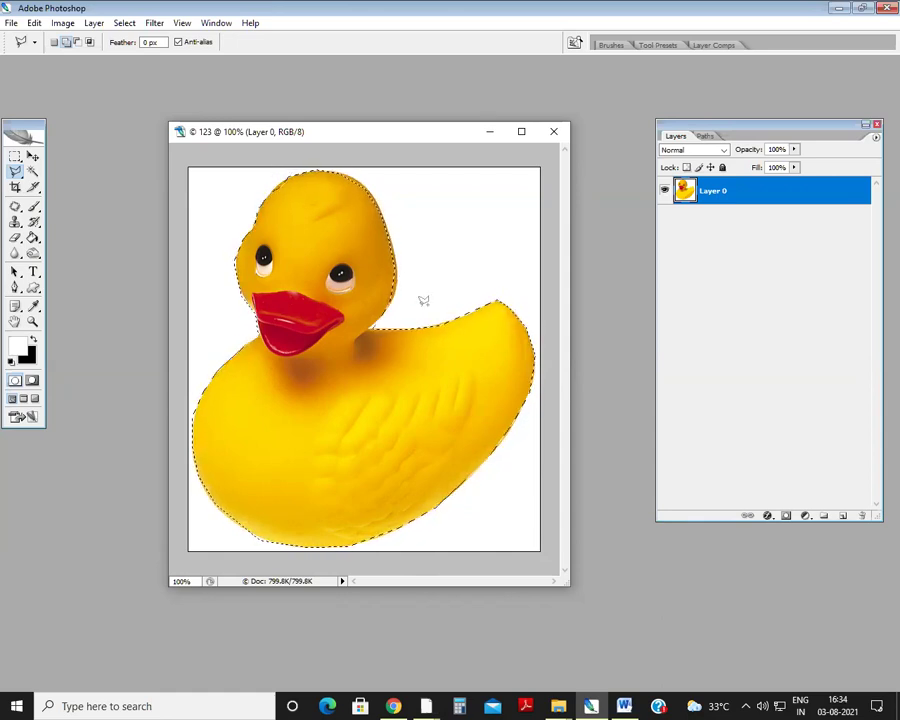
key("ctrl+d")
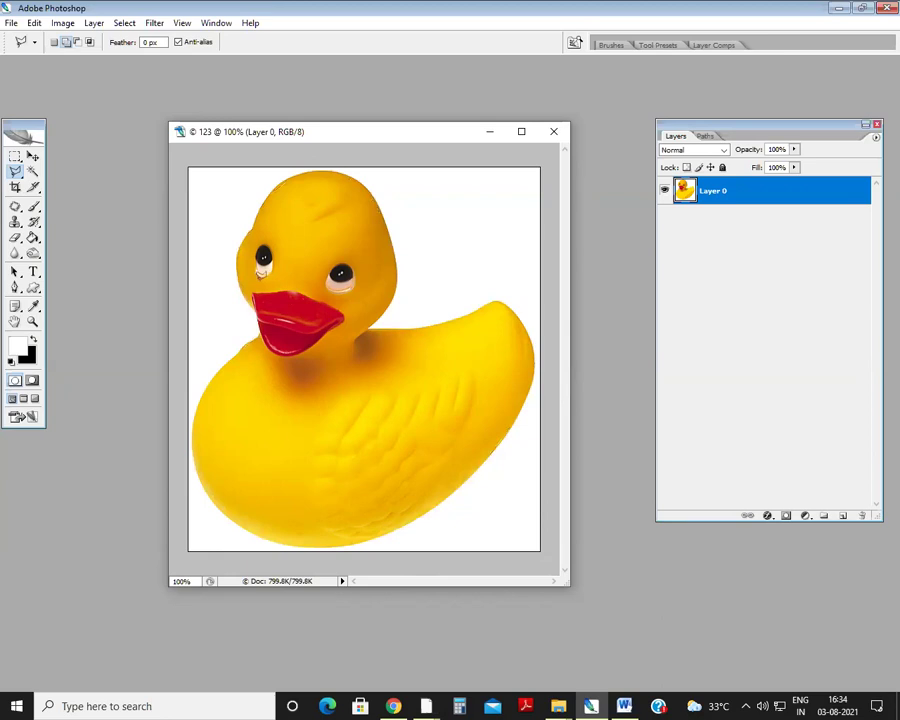
Enlarge the 123 document window and move it clear of the Layers palette.
left_click(18, 175)
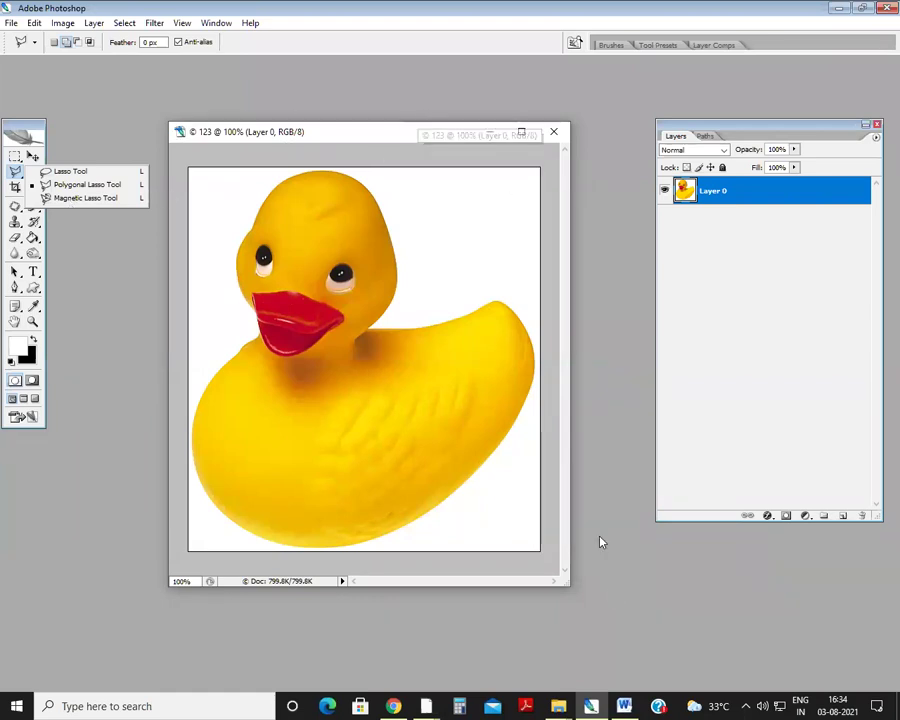
left_click_drag(570, 584, 693, 651)
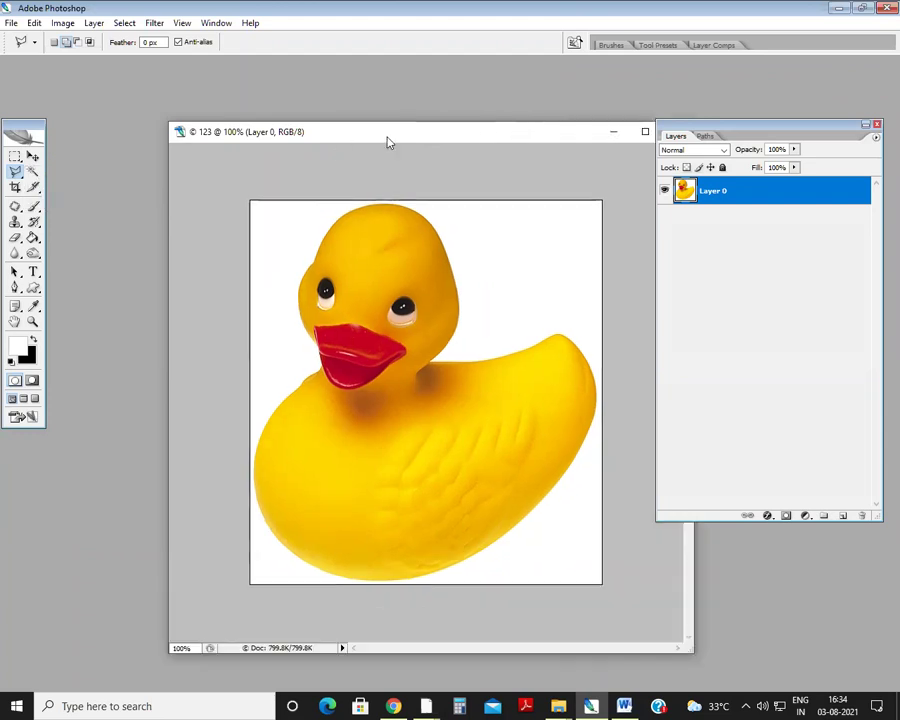
left_click_drag(388, 142, 303, 89)
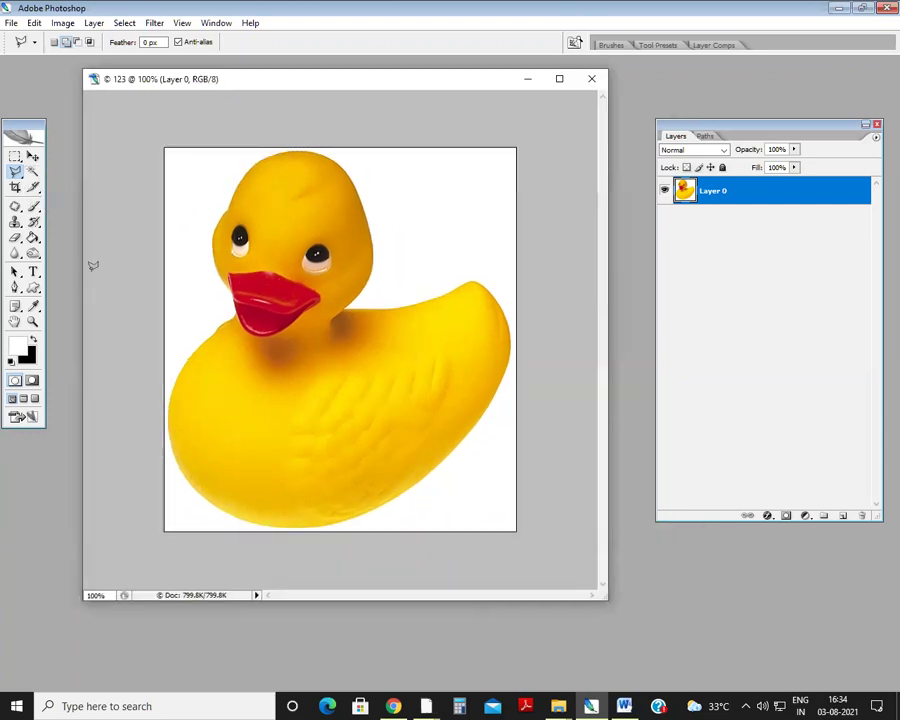
Select the whole duck by tracing its outline from the neck with the Magnetic Lasso tool, removing stray anchor points over the body.
left_click(15, 172)
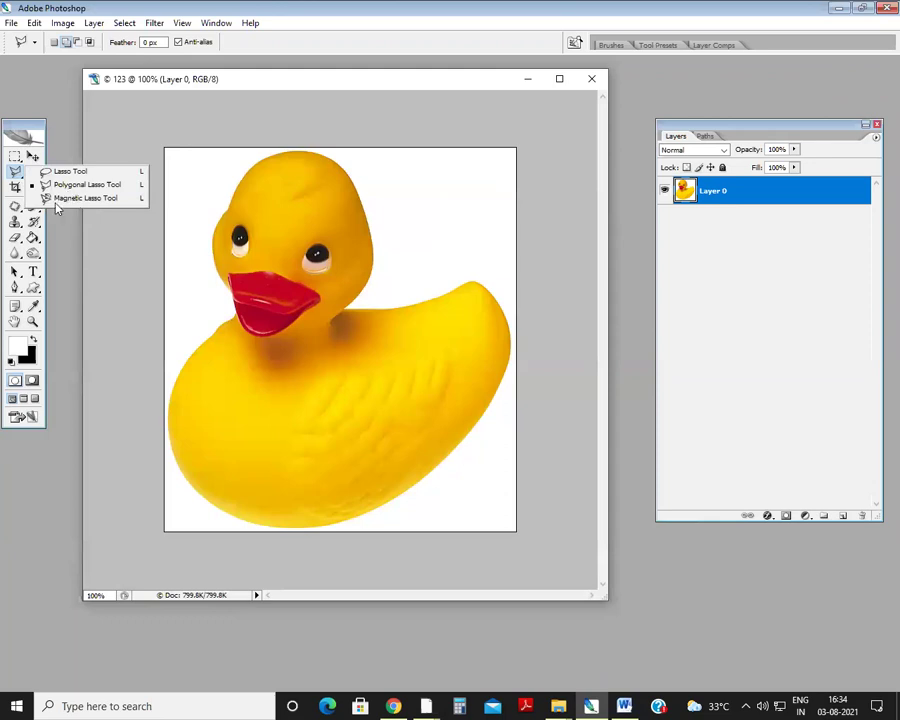
left_click(58, 198)
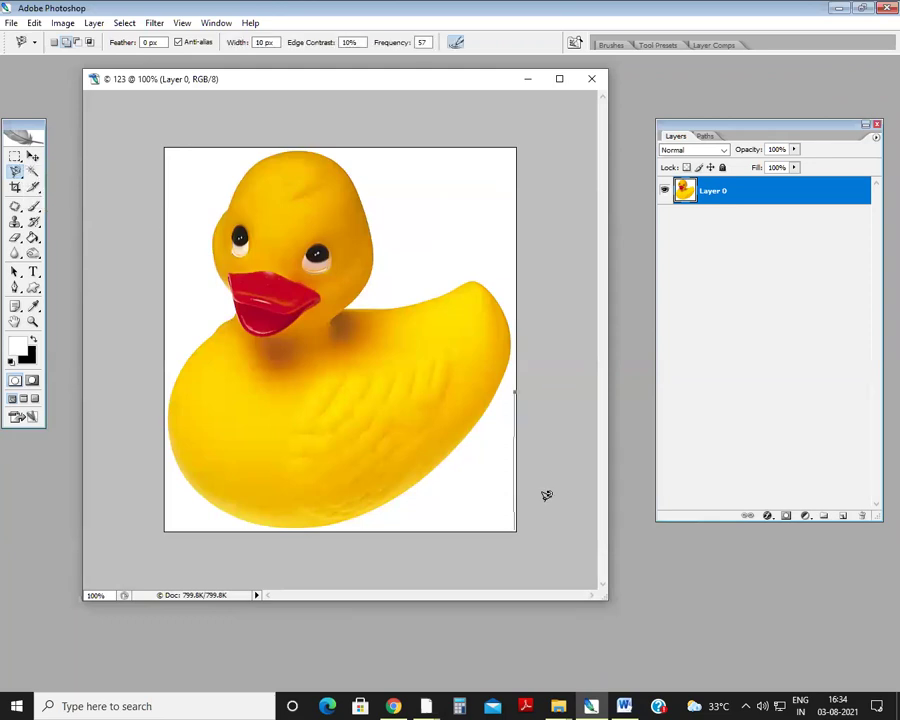
key("Escape")
left_click(344, 304)
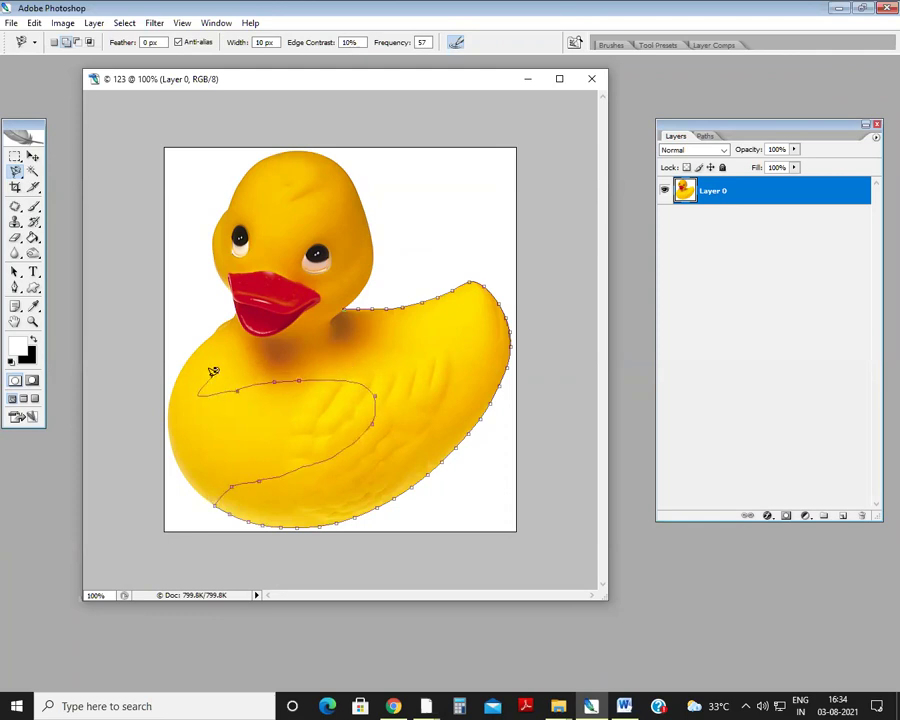
key("BackSpace")
key("BackSpace")
key("BackSpace")
key("BackSpace")
key("BackSpace")
key("BackSpace")
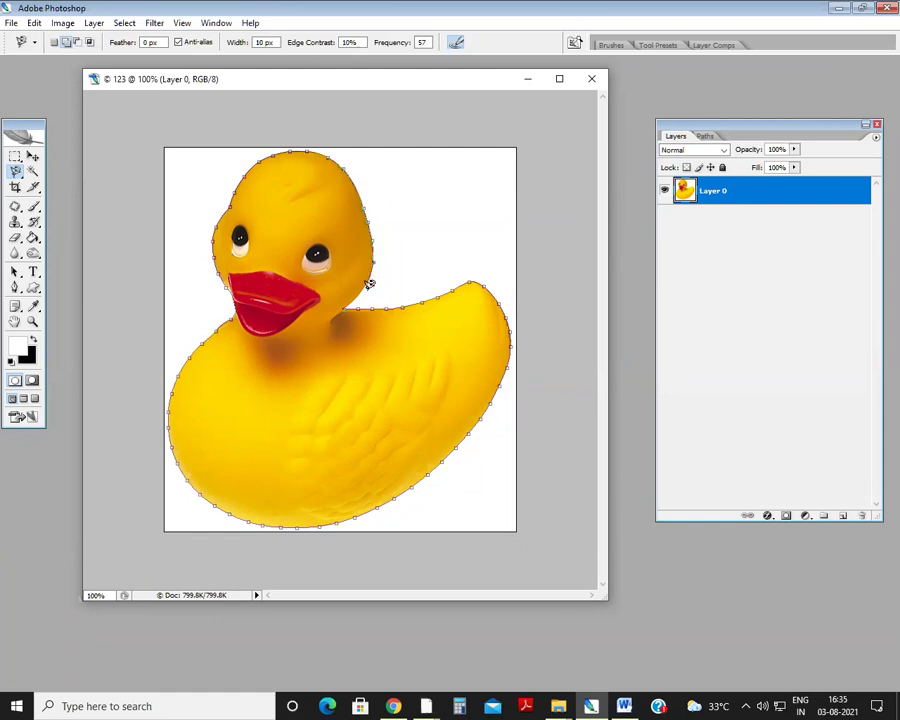
left_click(345, 305)
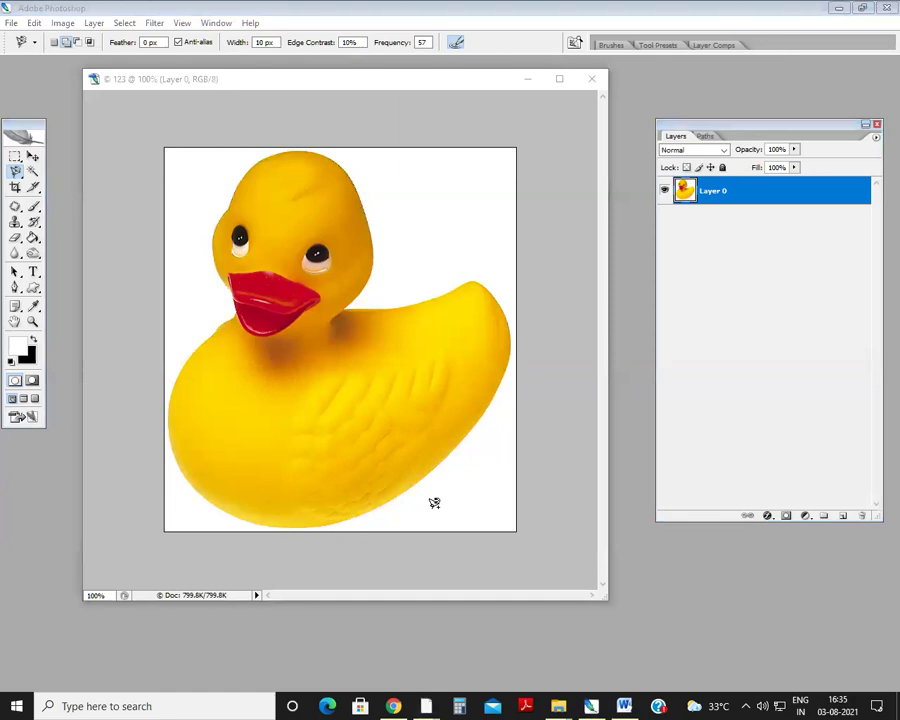
left_click(17, 173)
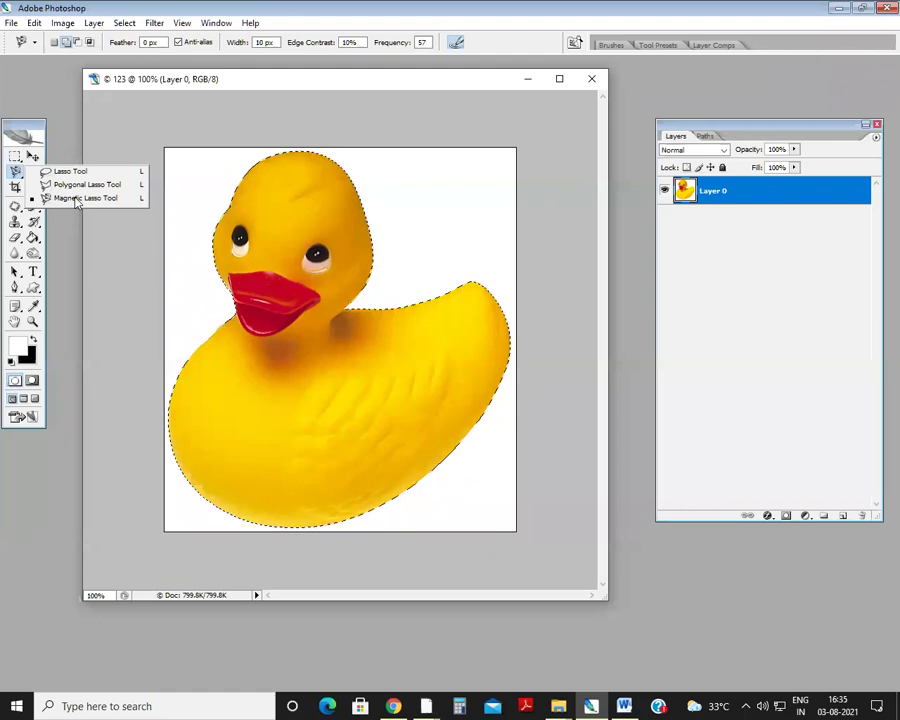
left_click(125, 82)
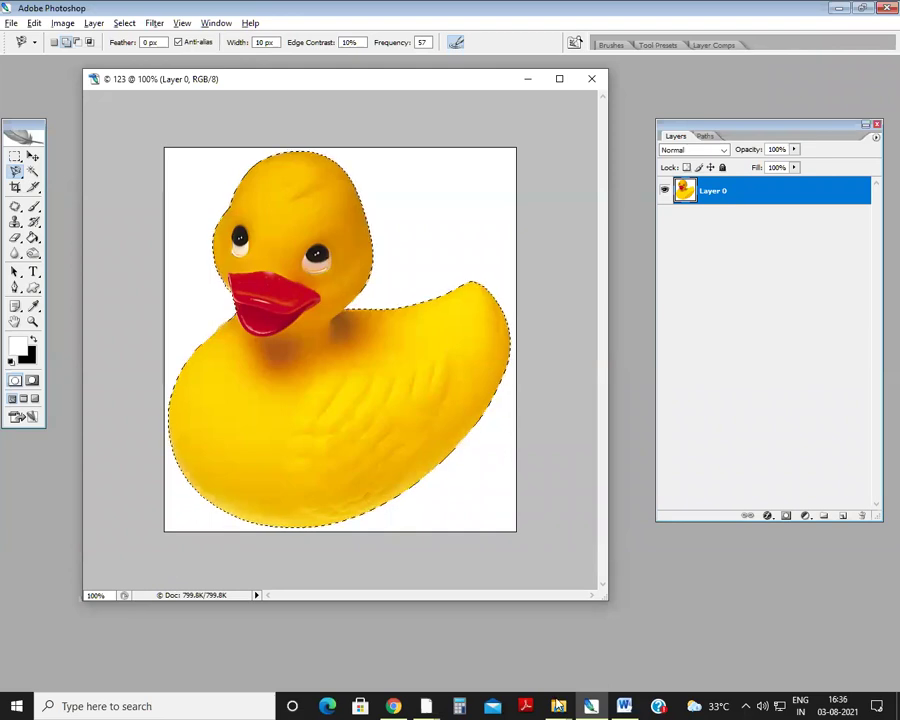
left_click(558, 706)
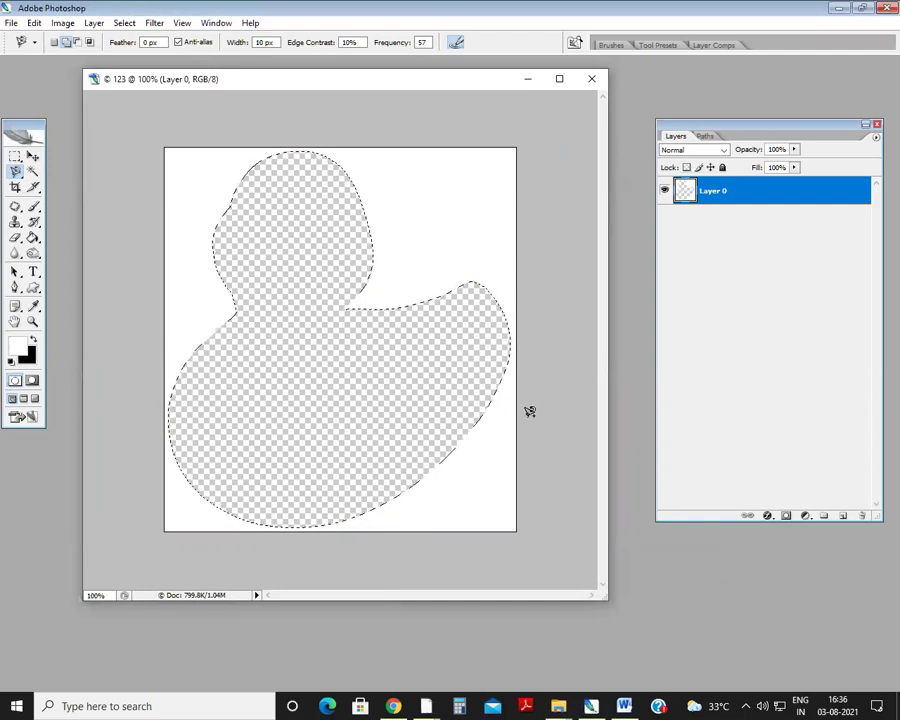
Try filling the duck selection with the black background colour and the white foreground colour, and undo back to the original duck.
key("alt+BackSpace")
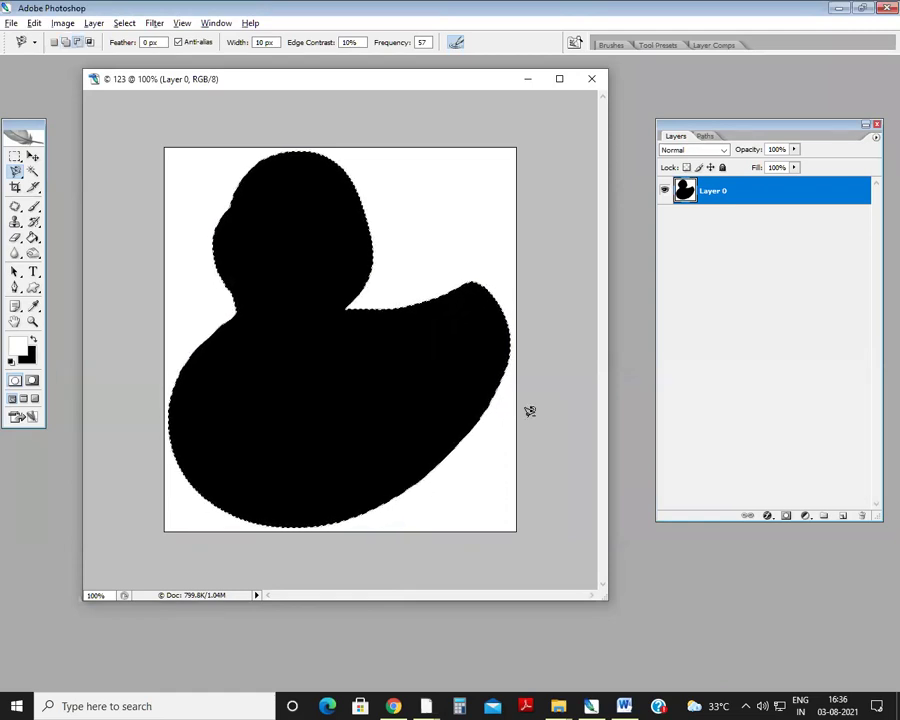
key("ctrl+BackSpace")
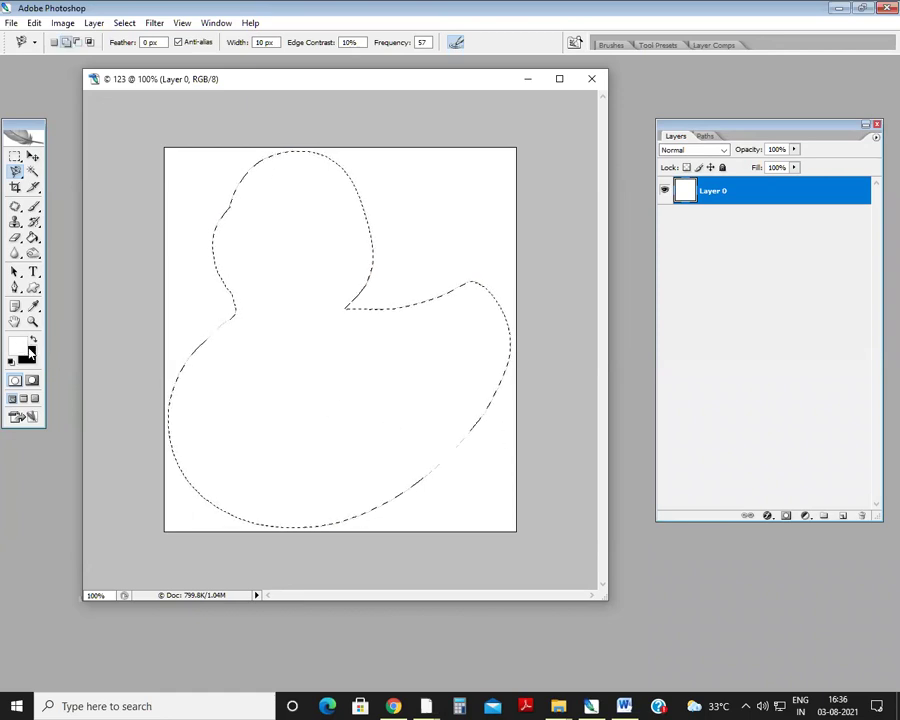
key("alt+BackSpace")
key("Delete")
key("ctrl+alt+z")
key("ctrl+alt+z")
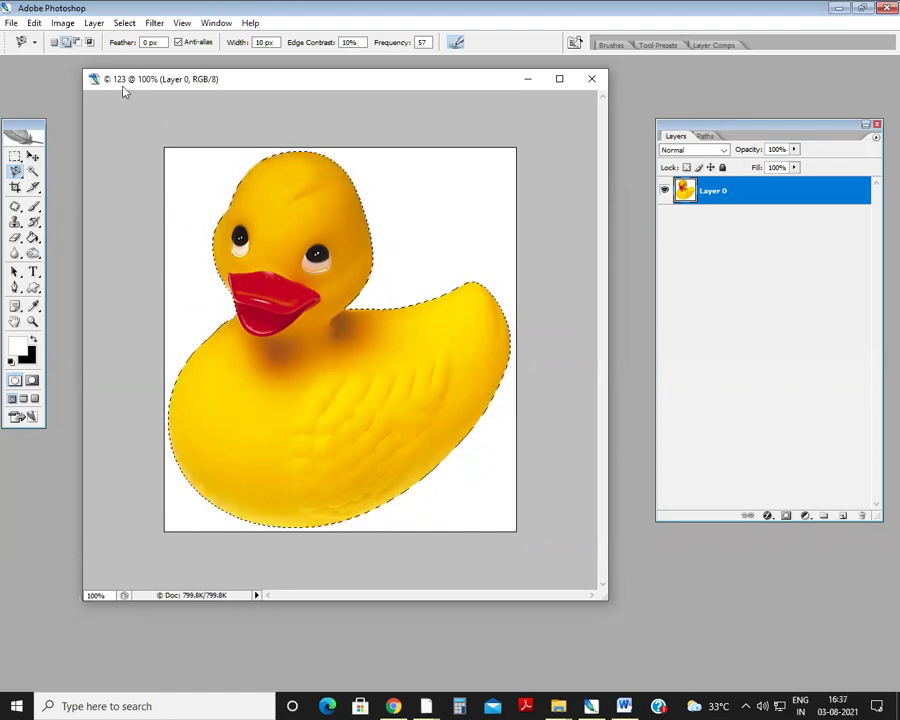
Open the Variations adjustment for the selected duck and move its dialog clear of the Layers palette.
left_click(64, 23)
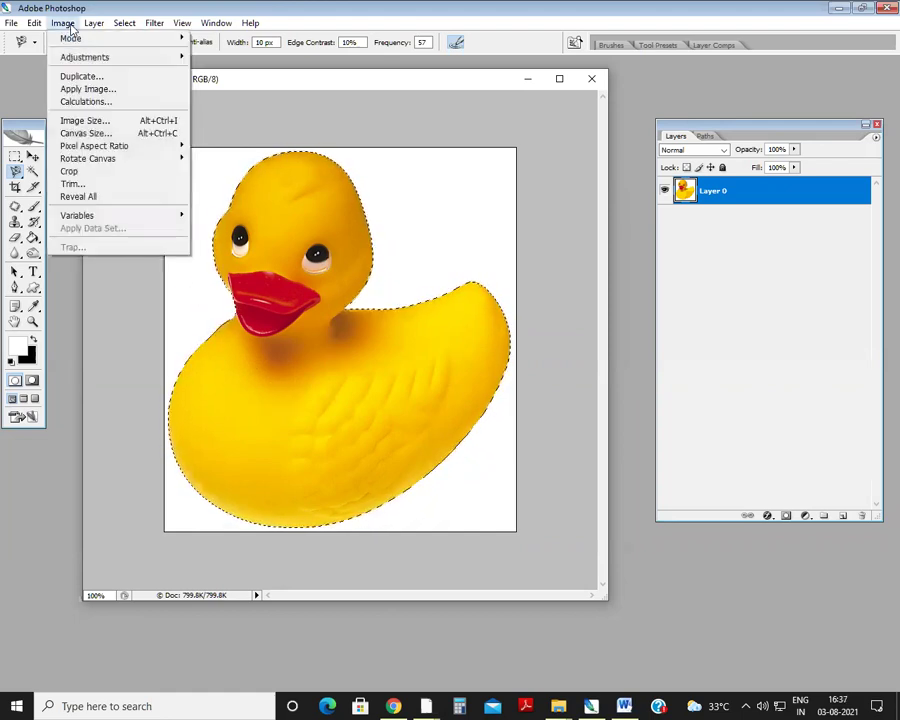
mouse_move(85, 62)
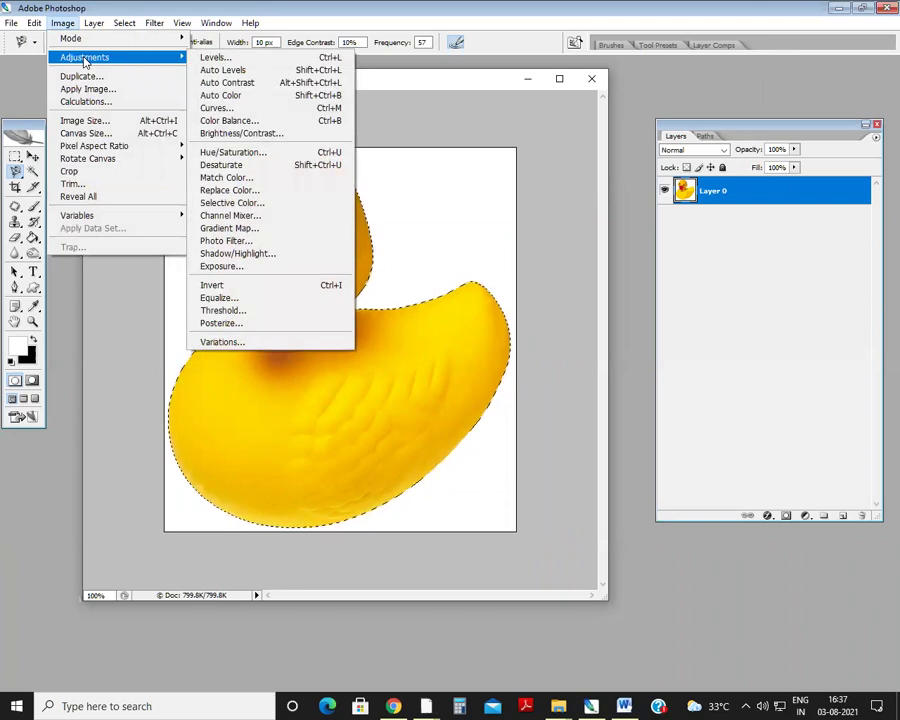
left_click(240, 344)
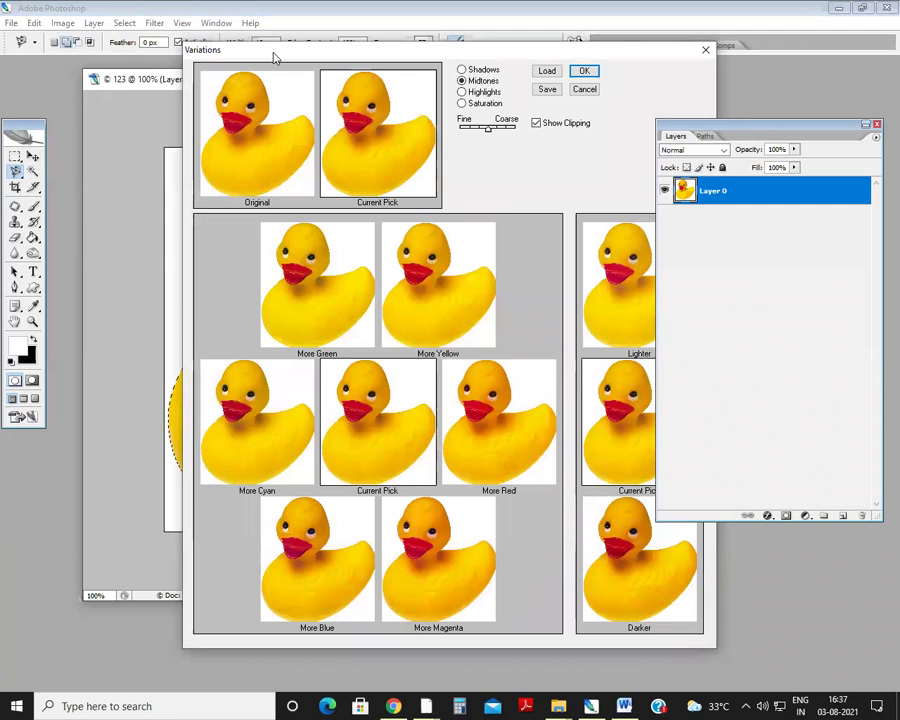
left_click_drag(275, 57, 181, 92)
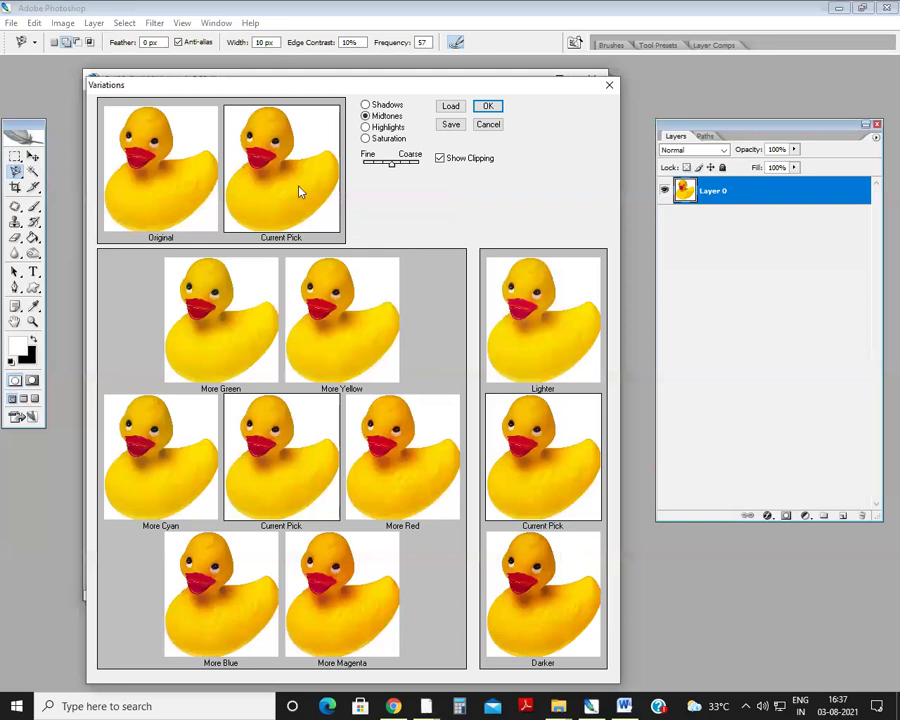
Try the More Green and Darker variations on the duck's midtones and reset them to the original.
left_click(213, 340)
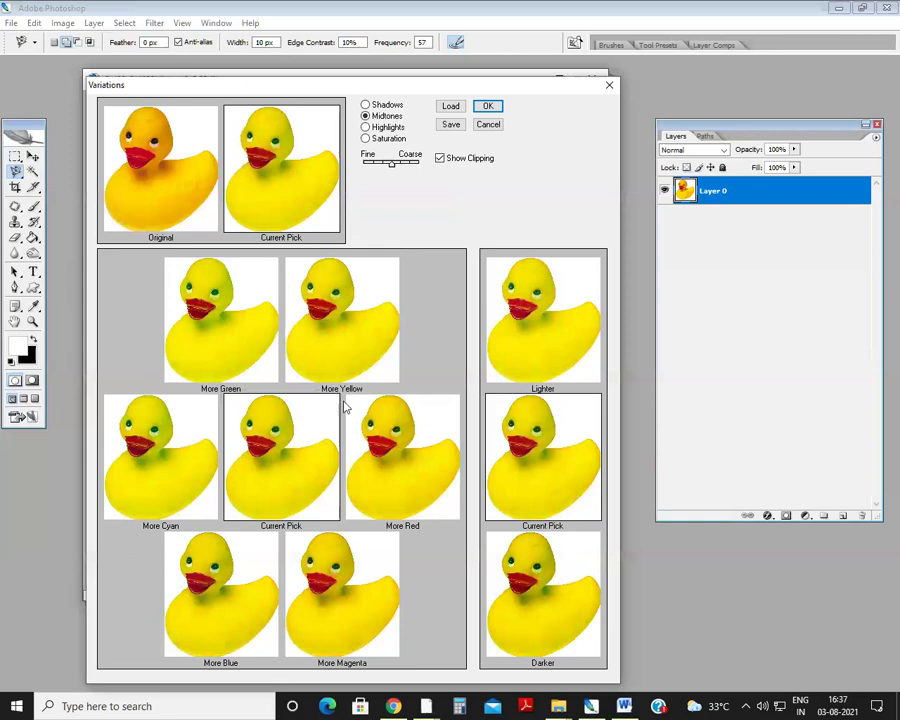
left_click(533, 588)
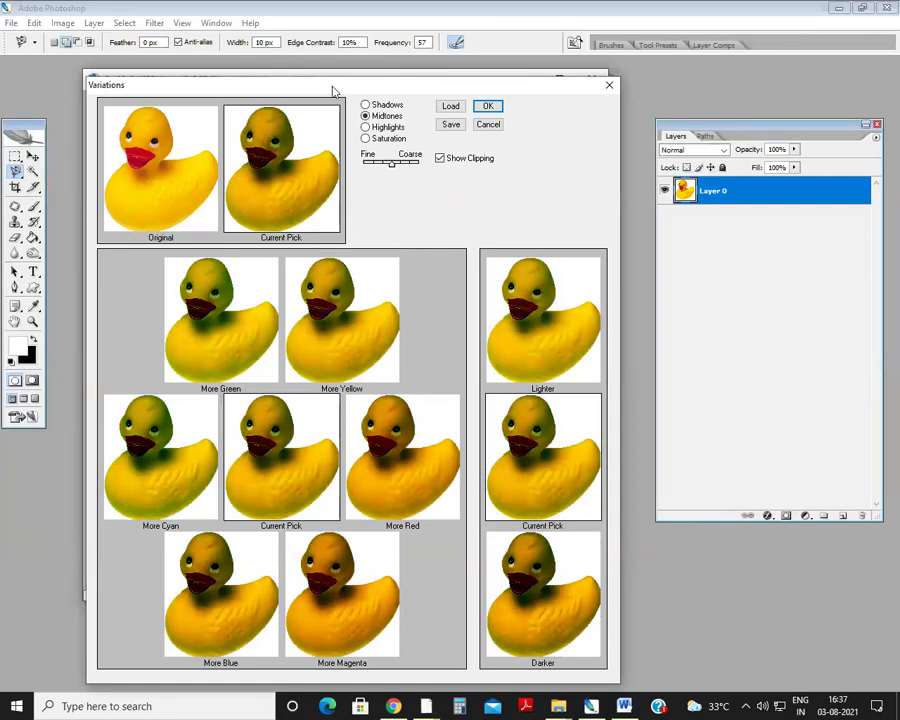
left_click_drag(333, 90, 348, 45)
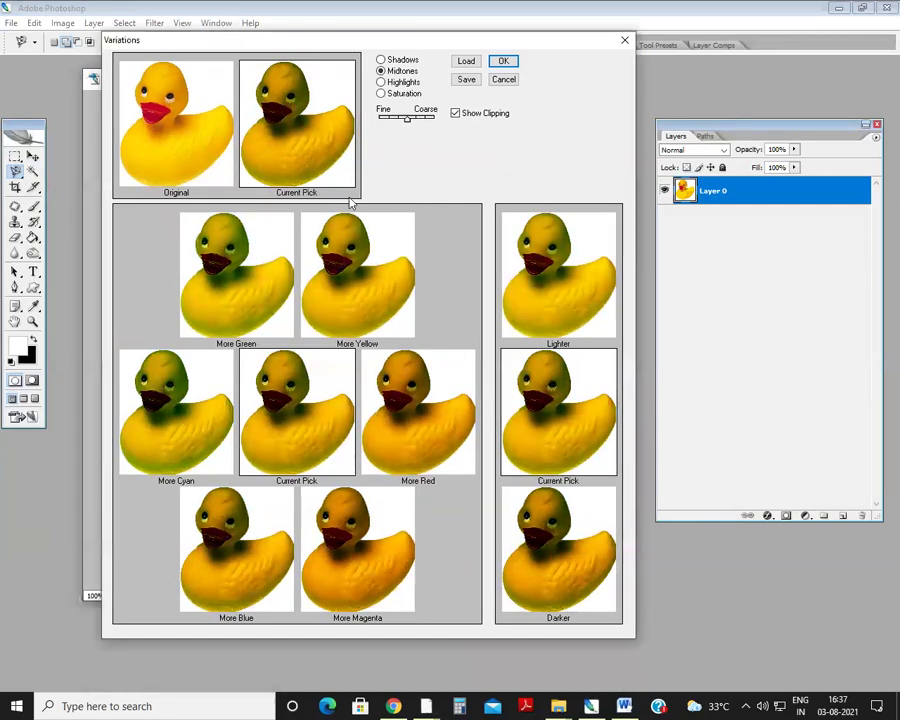
left_click(142, 155)
Apply the More Red variation once and the Darker variation repeatedly to the duck's midtones.
left_click(404, 411)
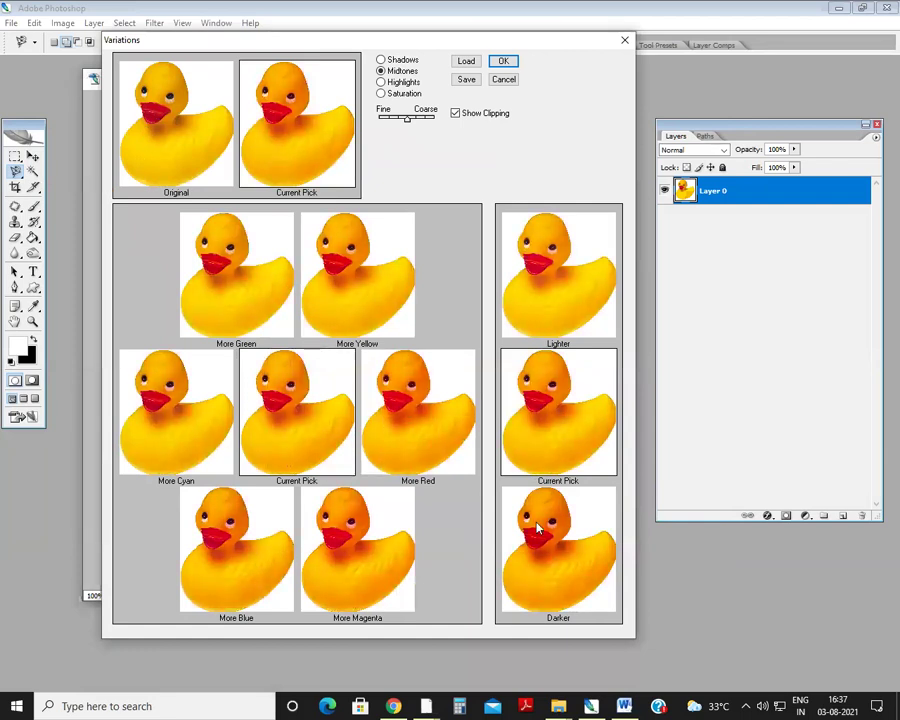
left_click(573, 557)
left_click(573, 557)
left_click(573, 557)
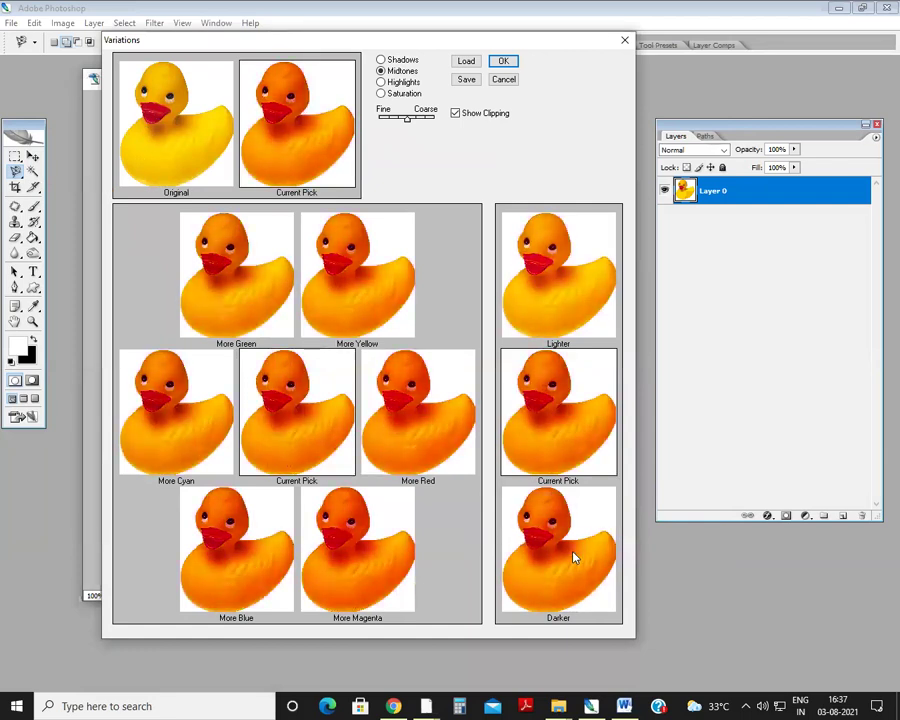
left_click(503, 61)
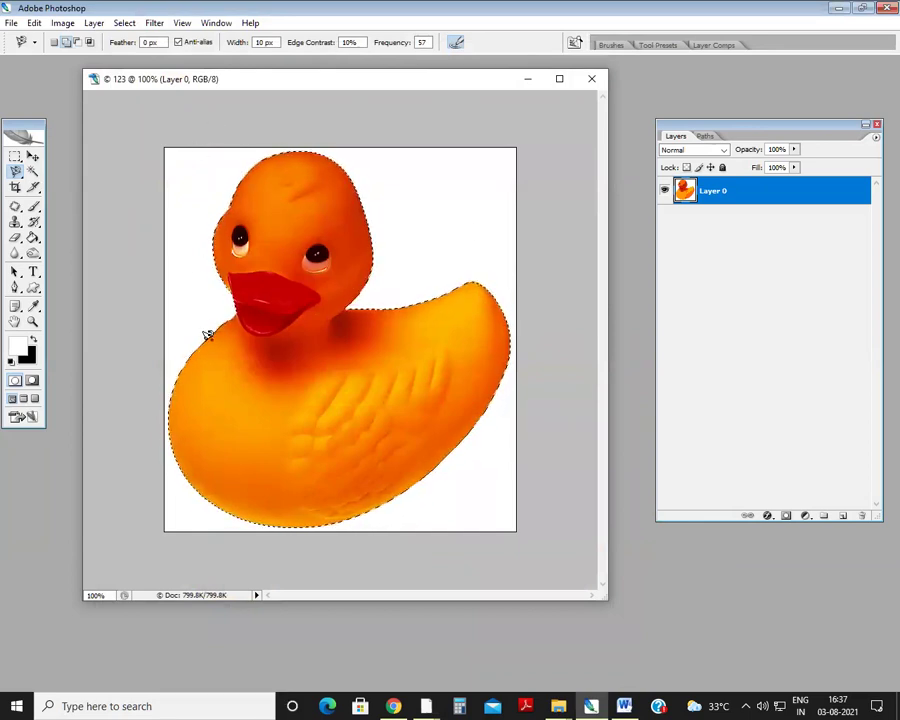
Undo the Variations recolouring of the whole duck.
left_click(62, 22)
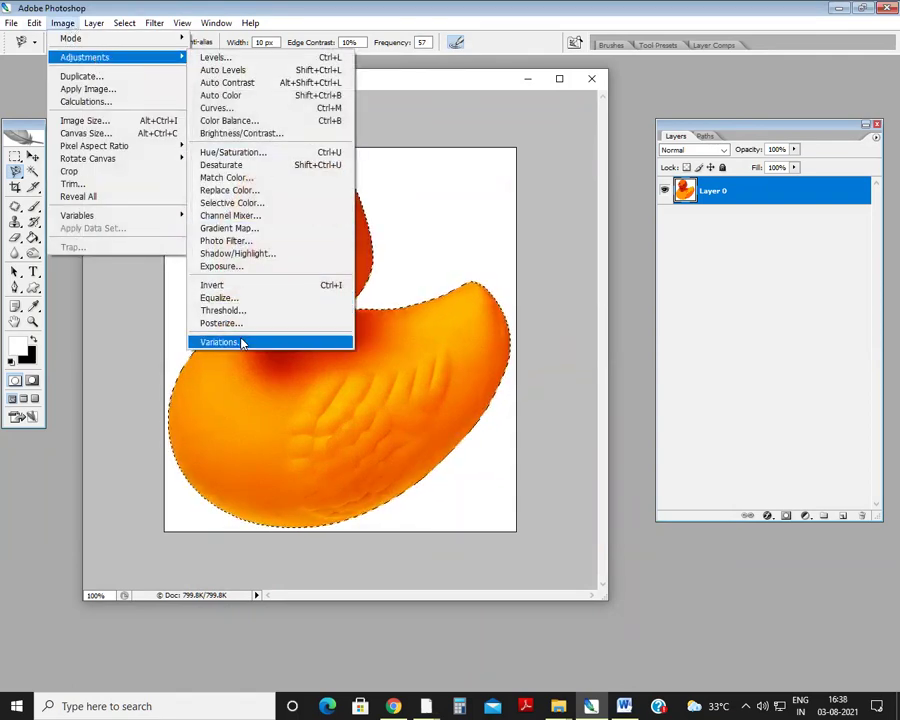
left_click(241, 343)
key("Escape")
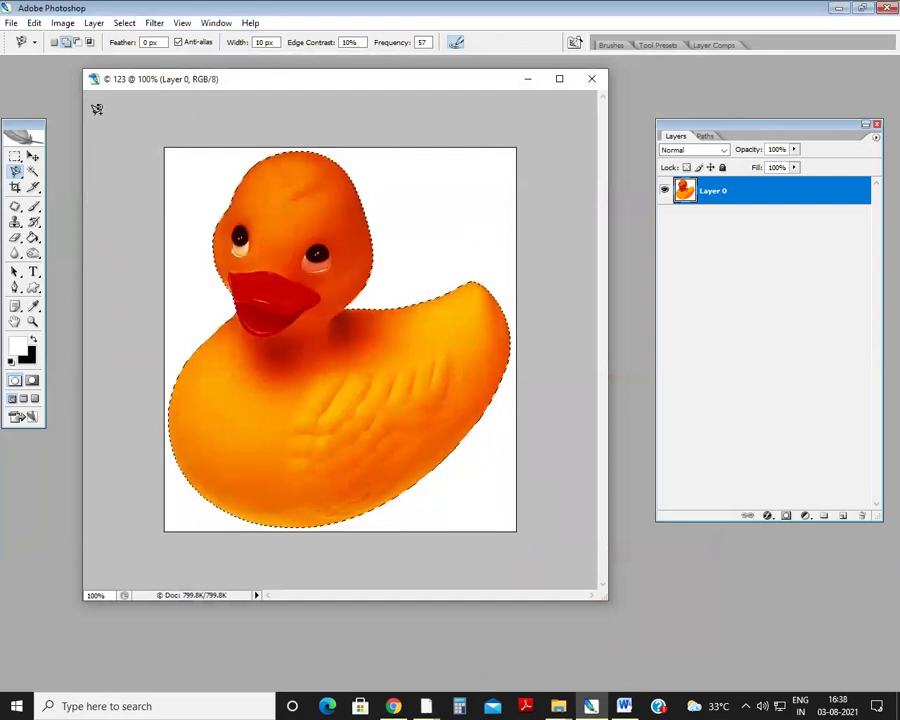
key("ctrl+z")
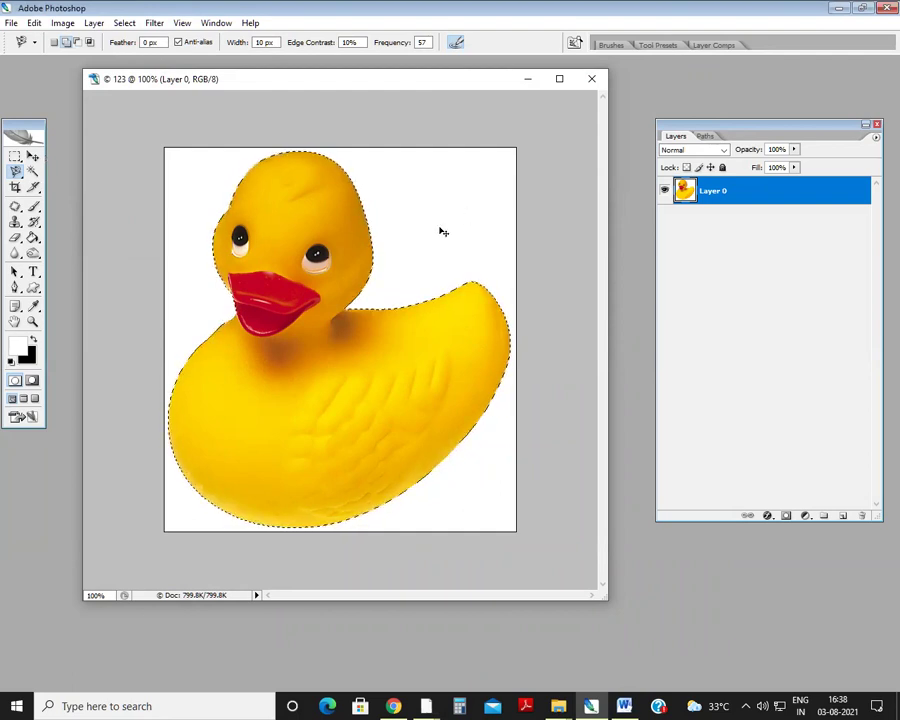
Deselect the duck and choose the Magnetic Lasso tool.
key("ctrl+d")
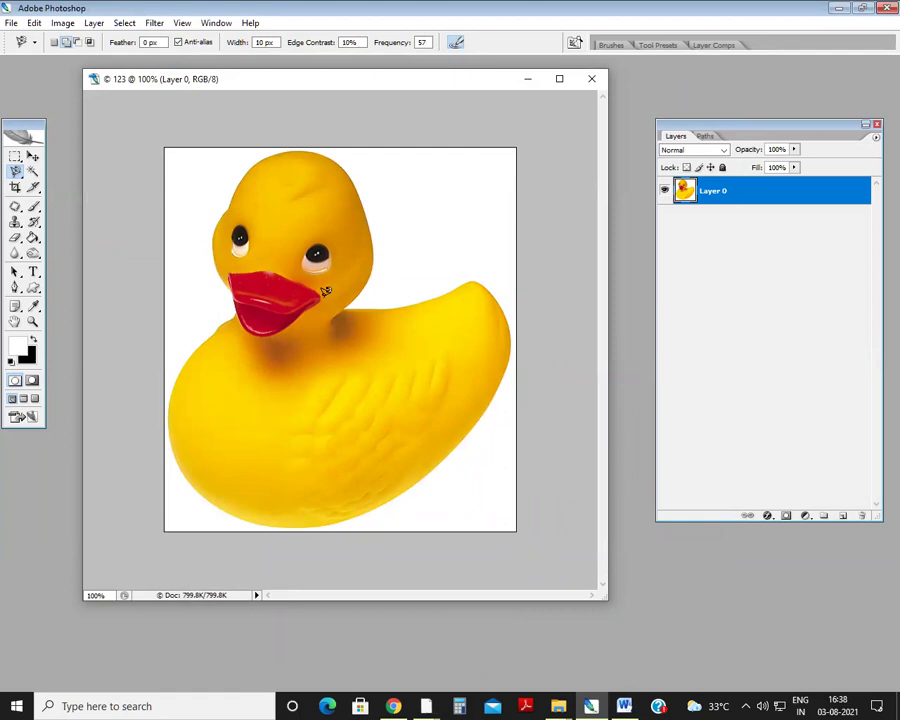
left_click(16, 173)
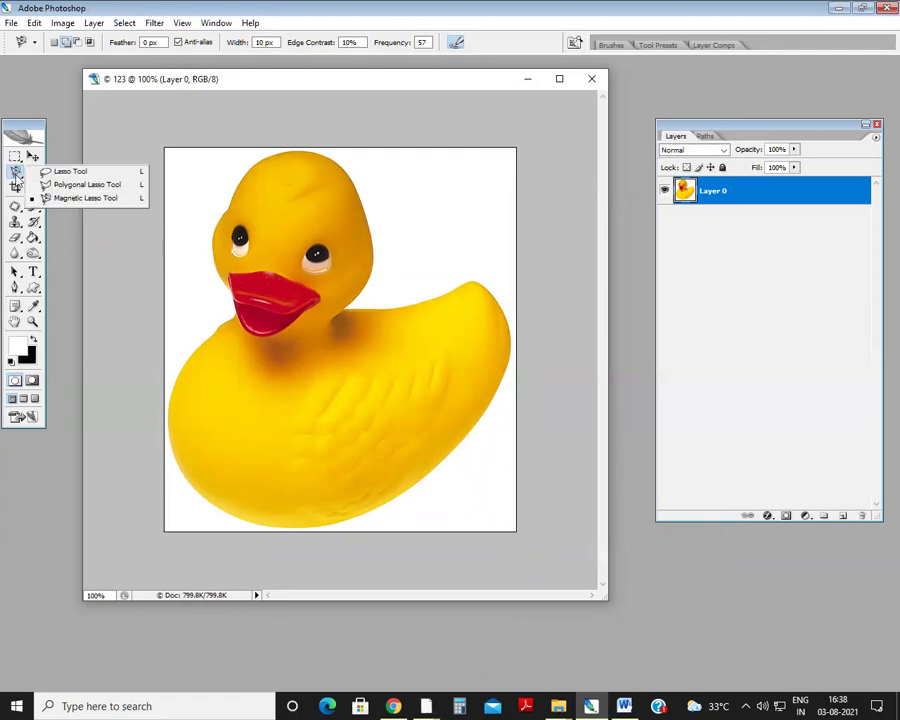
left_click(70, 198)
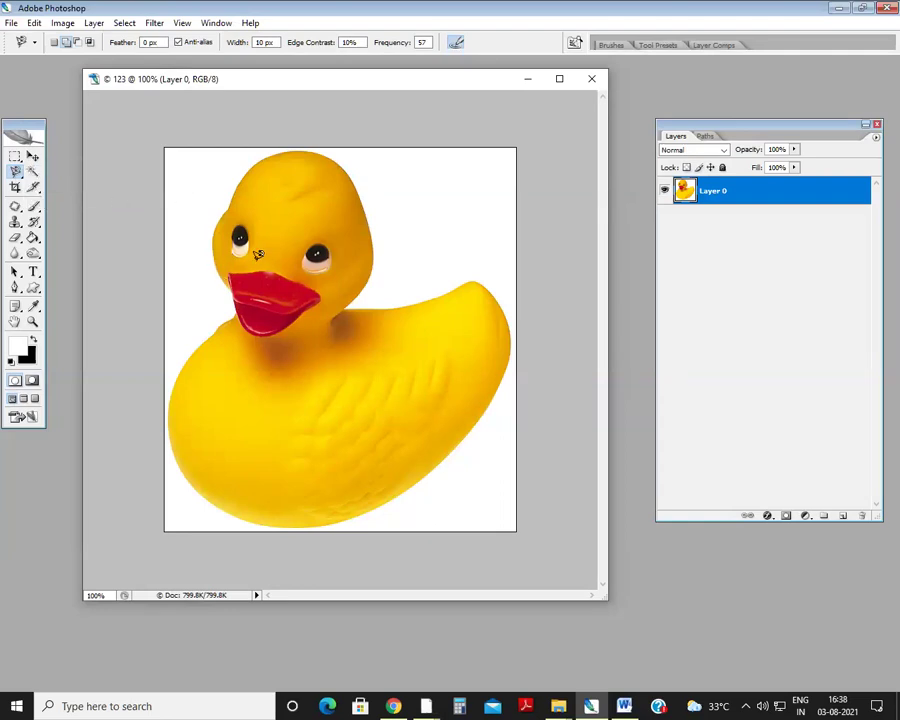
left_click(33, 157)
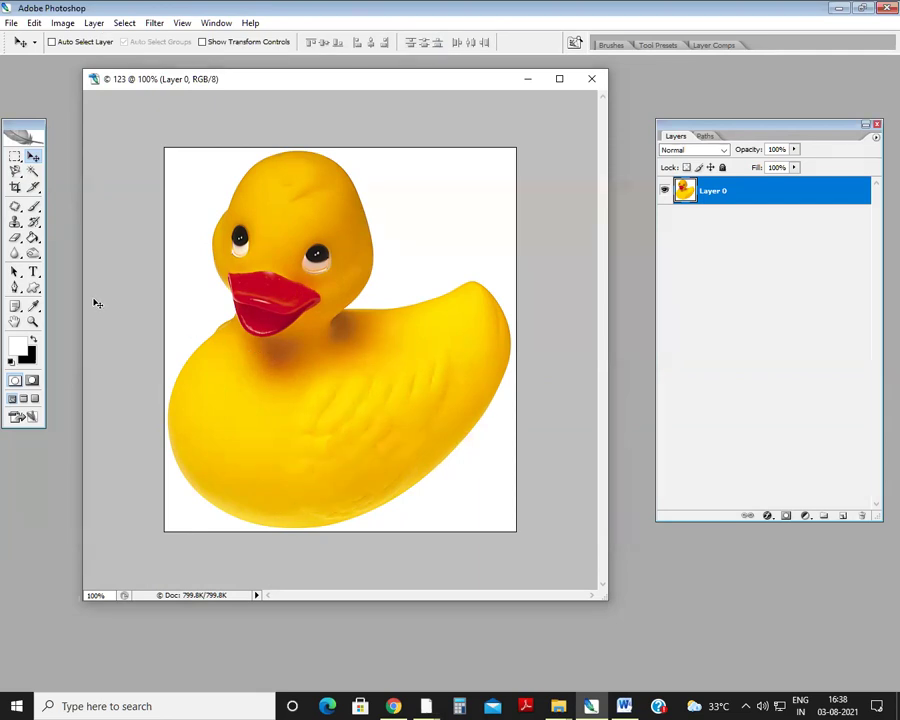
scroll(93, 302, "up", 5)
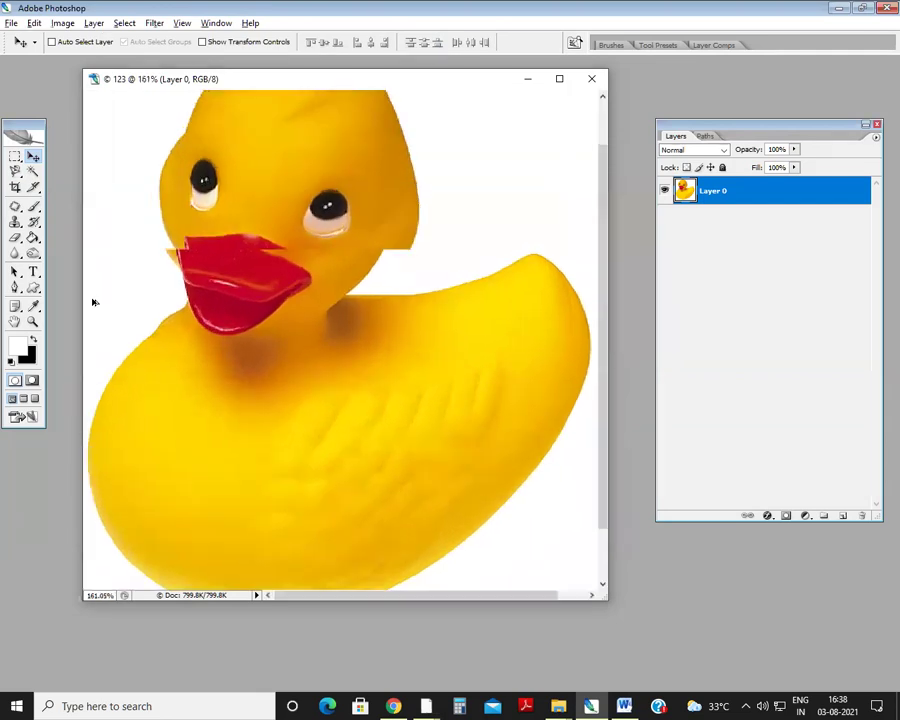
scroll(93, 302, "up", 3)
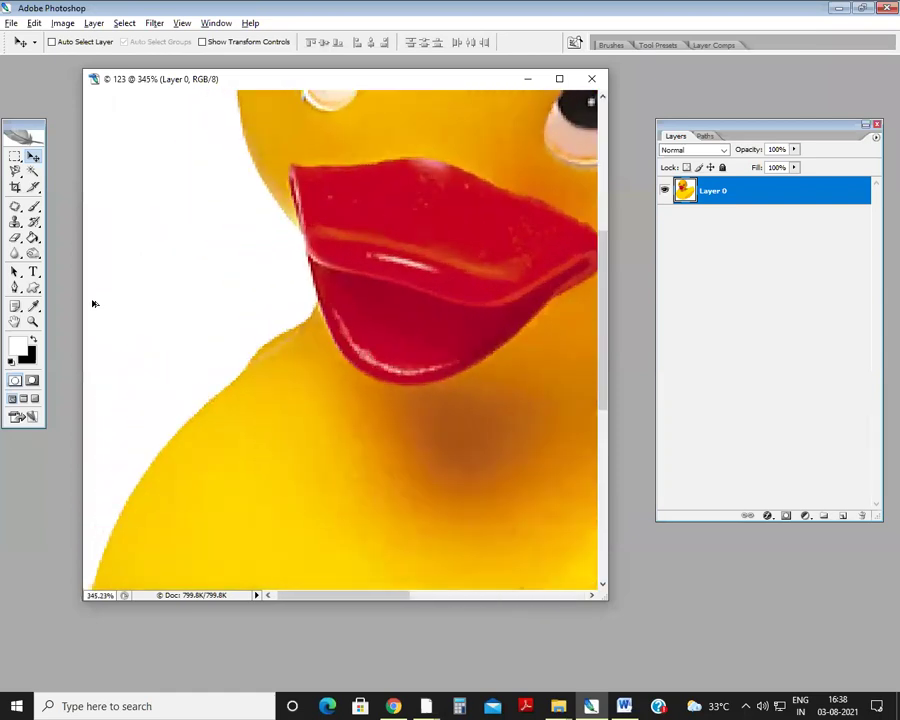
scroll(93, 302, "up", 2)
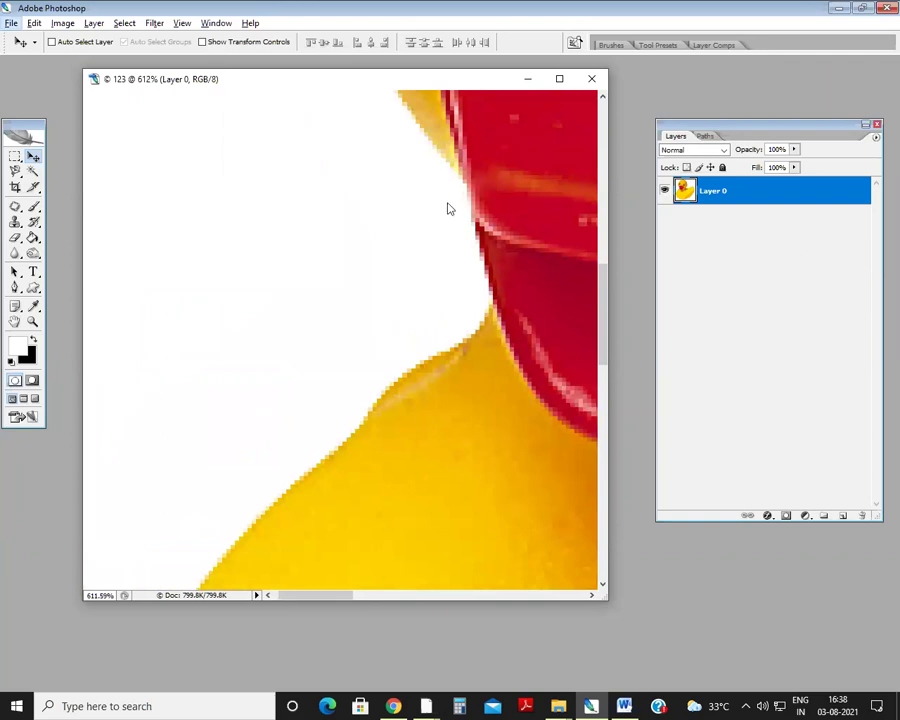
scroll(511, 217, "down", 2)
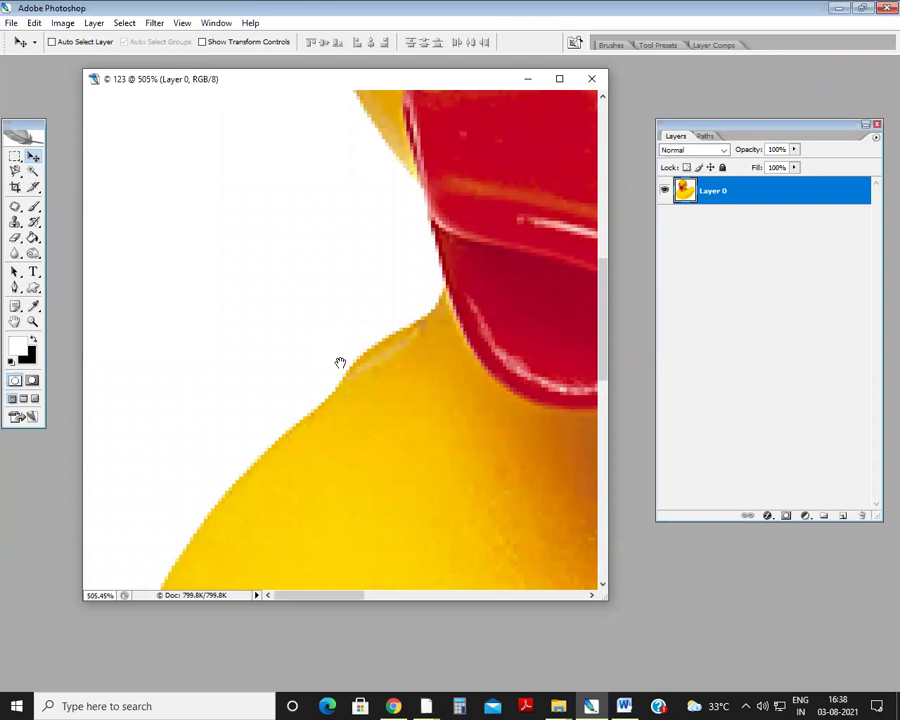
left_click_drag(504, 178, 275, 356)
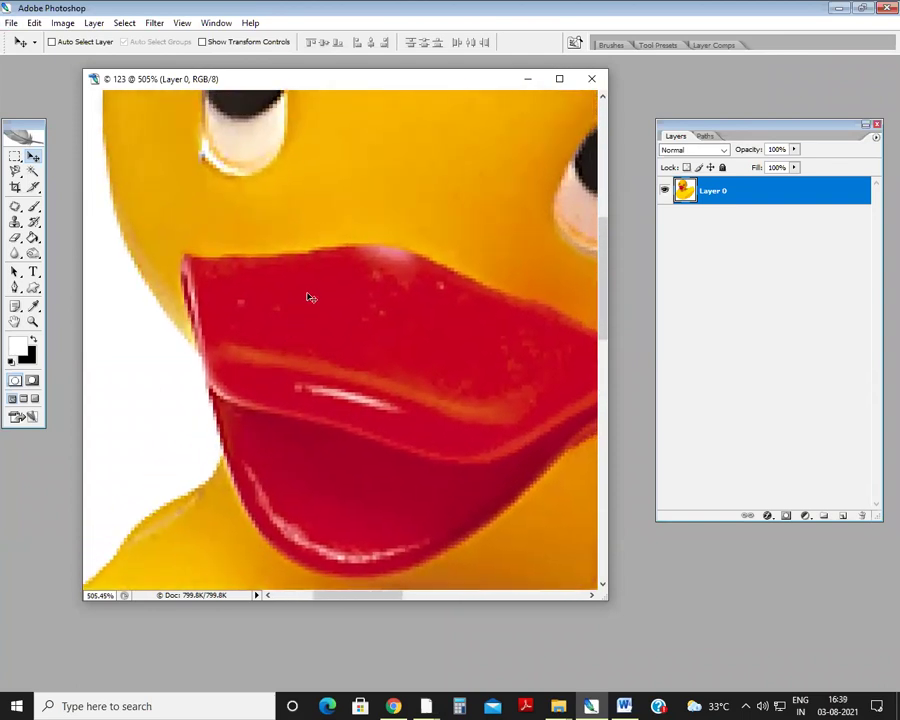
left_click_drag(441, 221, 333, 327)
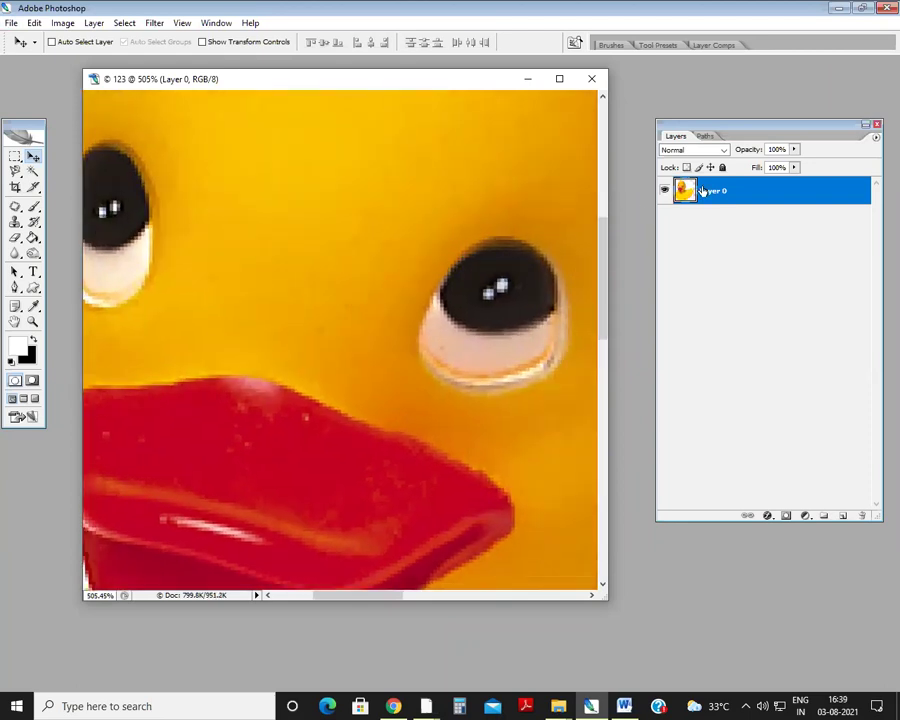
left_click_drag(516, 201, 305, 504)
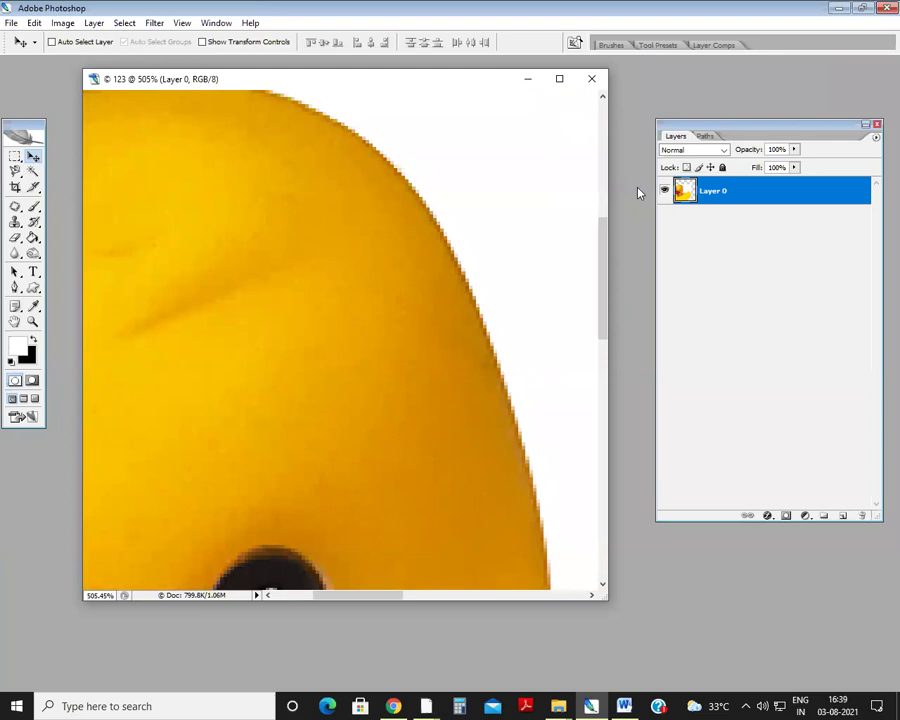
scroll(620, 263, "down", 5)
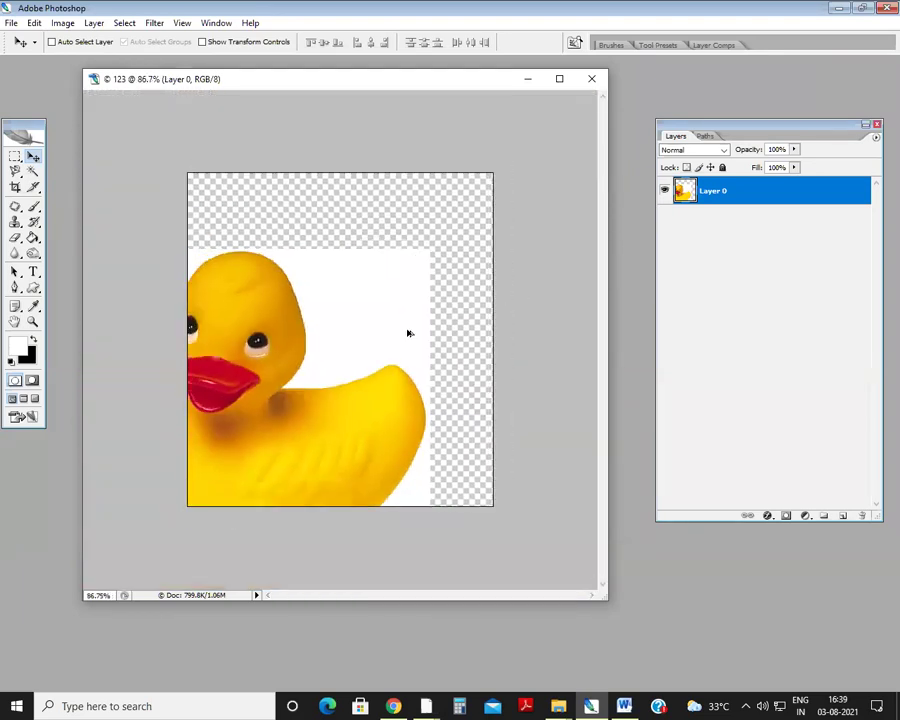
key("ctrl+z")
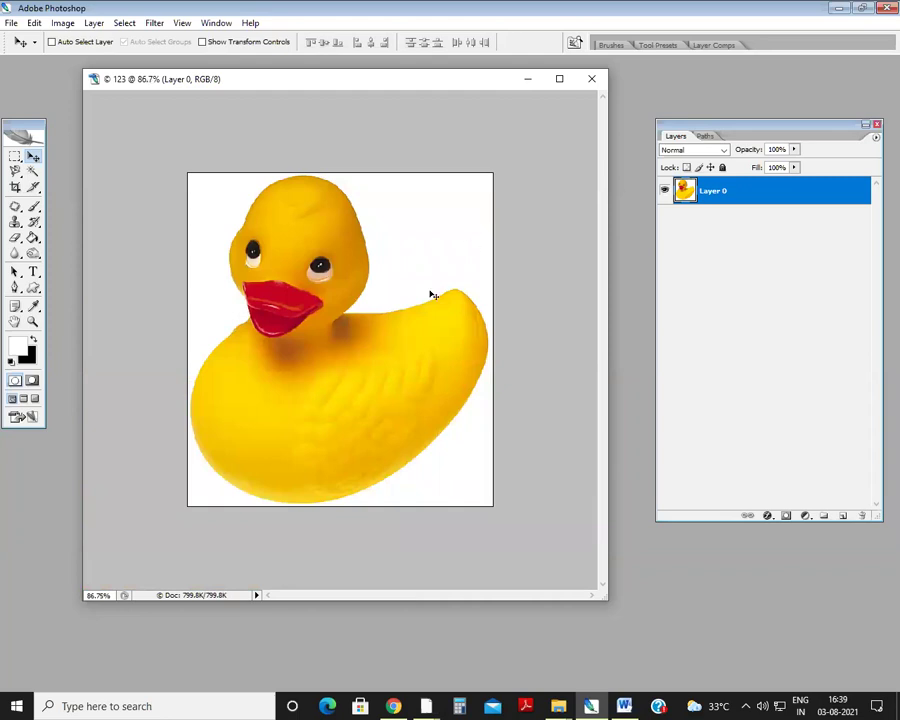
Select the duck's red beak by tracing its outline from the upper-left corner with the Magnetic Lasso tool.
scroll(432, 295, "up", 6)
key("alt+minus")
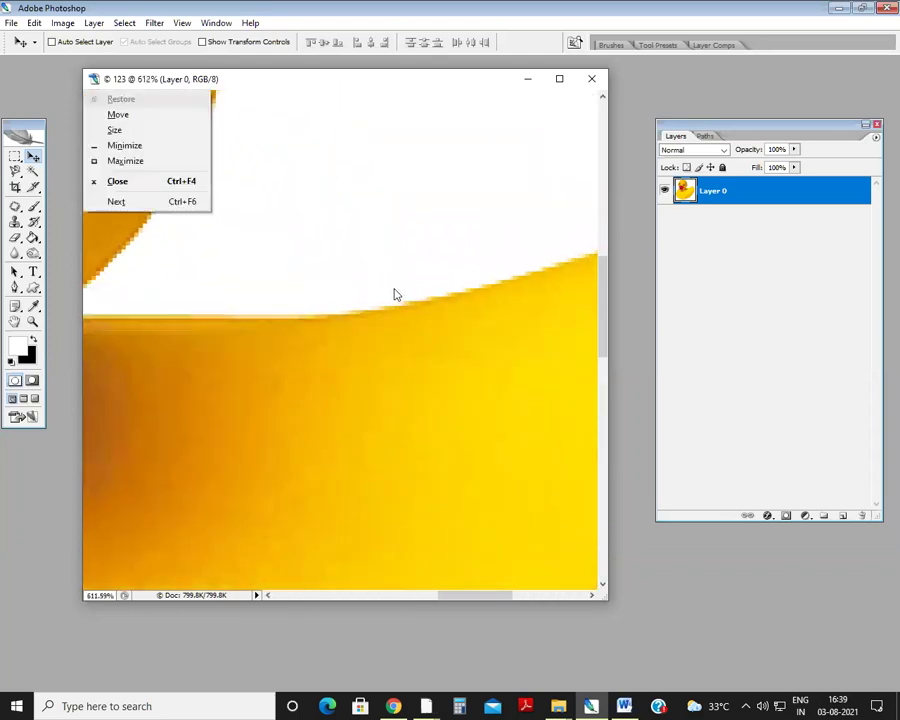
key("Escape")
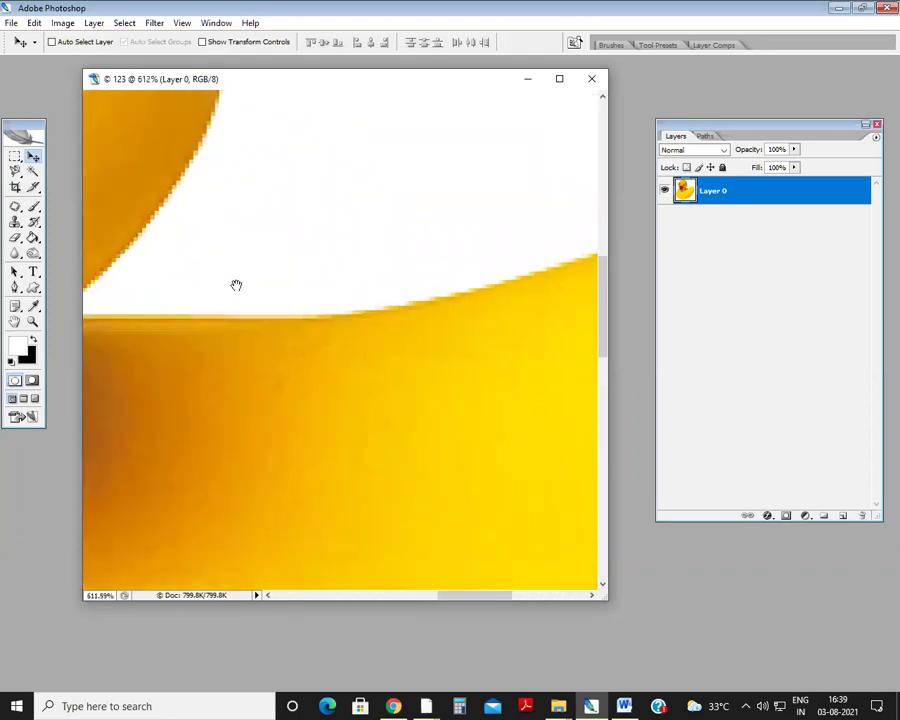
left_click_drag(234, 284, 611, 343)
left_click_drag(263, 356, 540, 331)
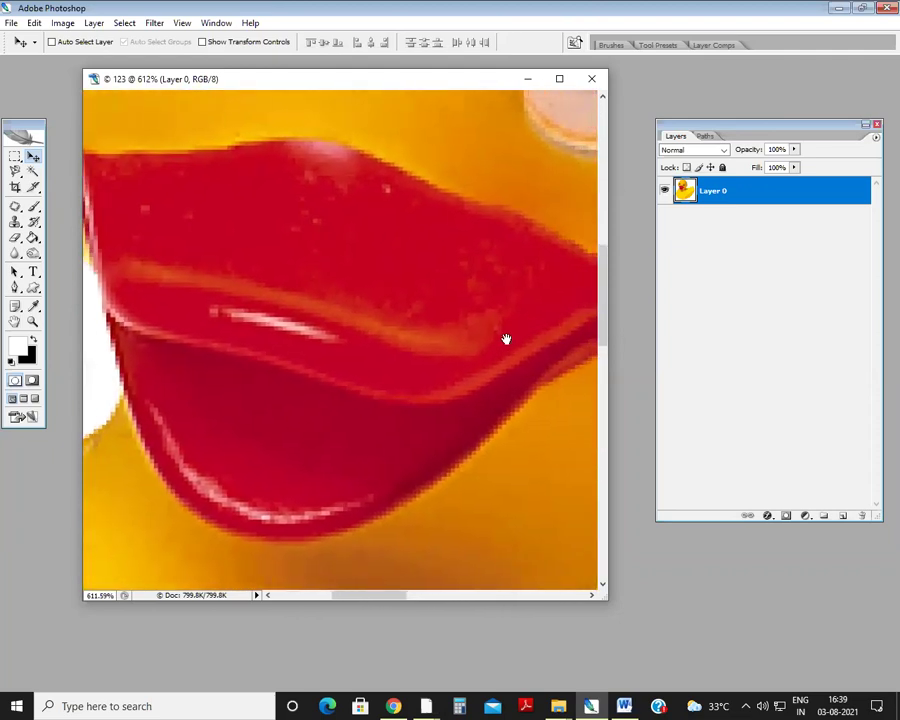
scroll(462, 330, "down", 1)
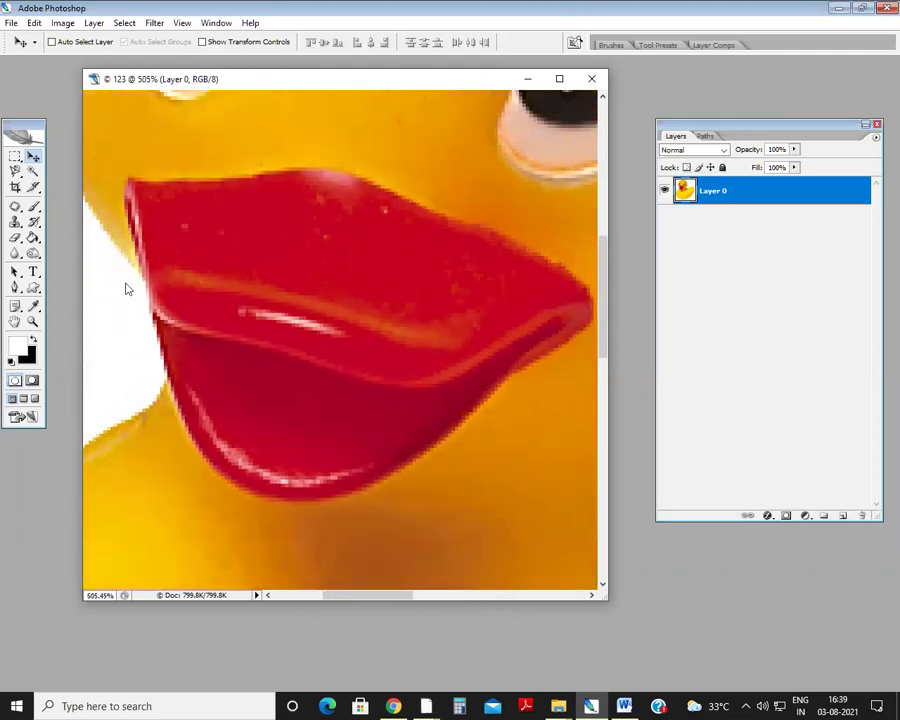
left_click_drag(16, 172, 75, 196)
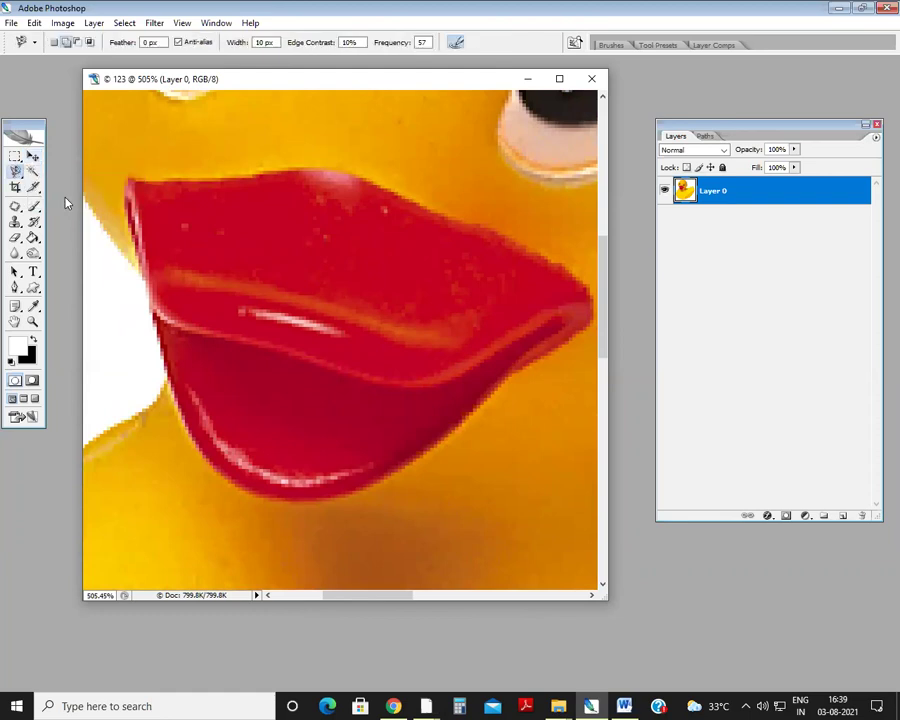
left_click(130, 172)
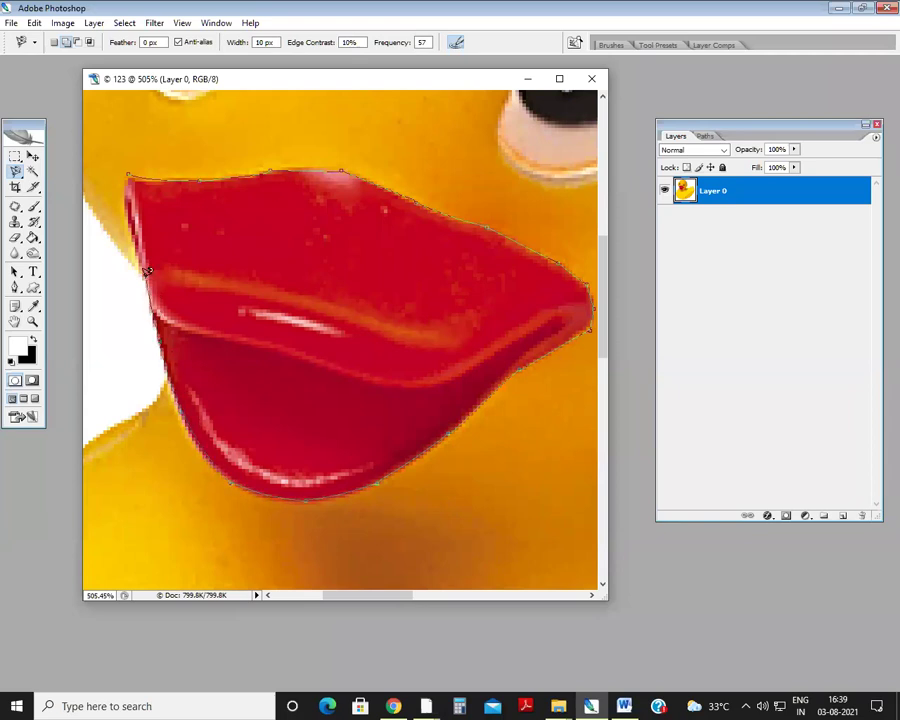
left_click(129, 170)
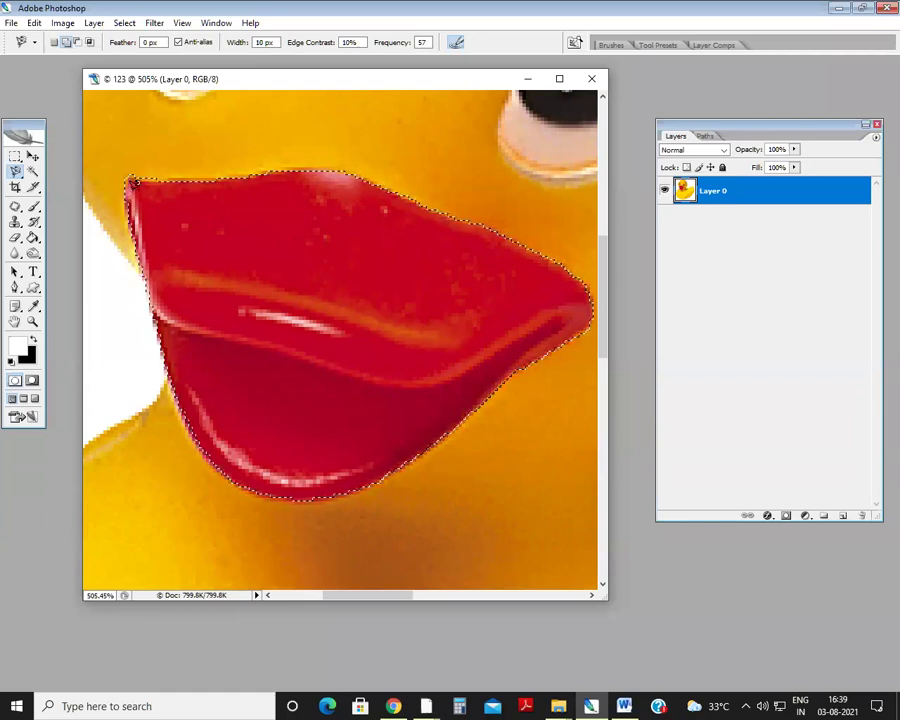
Recolour the selected beak's midtones with the More Magenta variation and clear the selection.
scroll(215, 305, "down", 1)
scroll(218, 315, "down", 7)
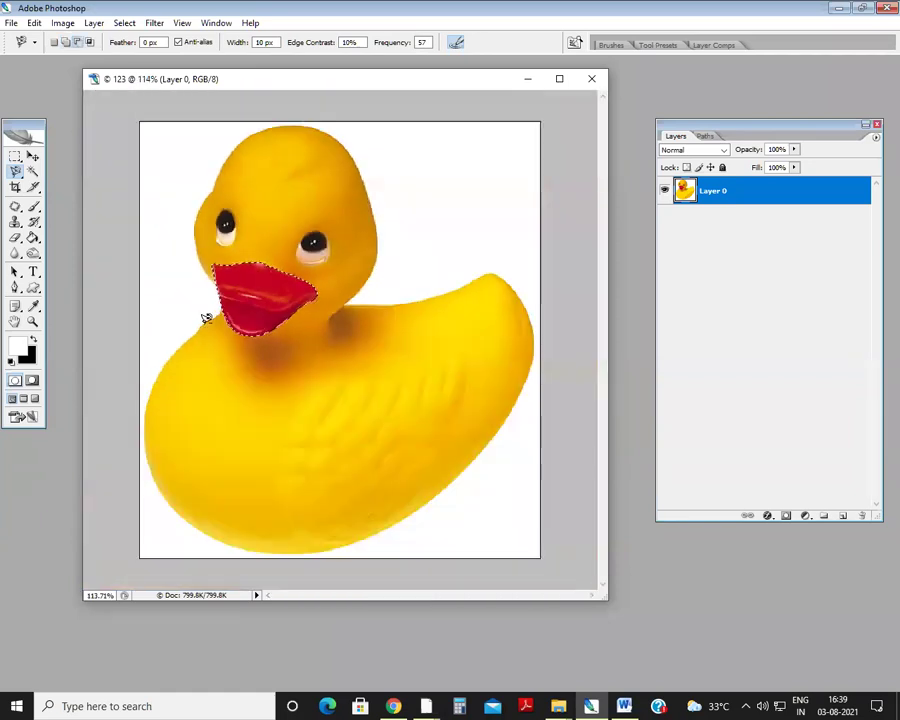
left_click(34, 158)
left_click(62, 22)
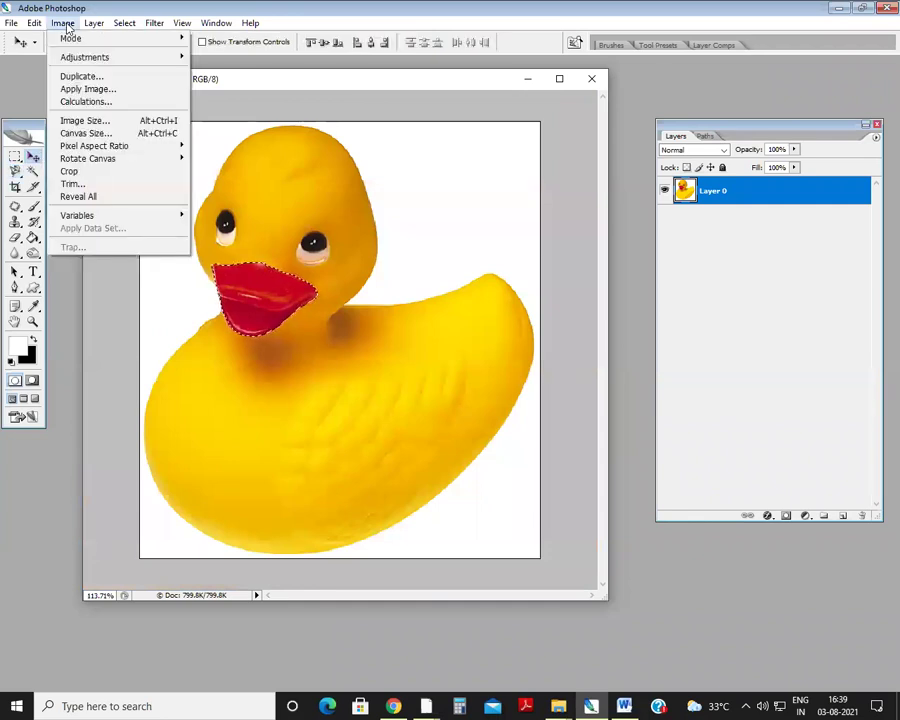
mouse_move(92, 57)
left_click(224, 342)
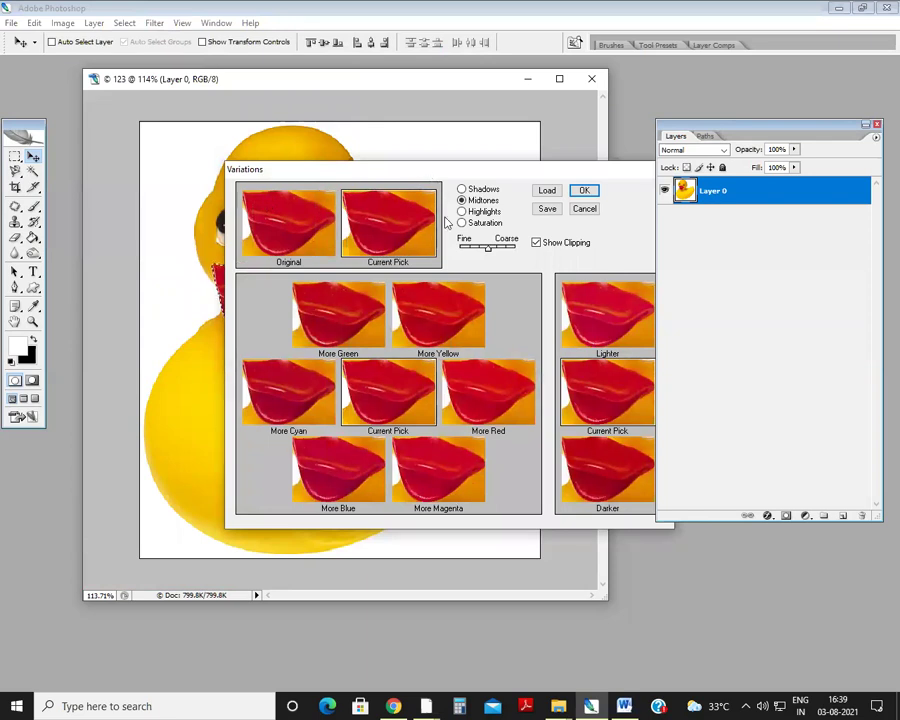
left_click_drag(410, 180, 415, 212)
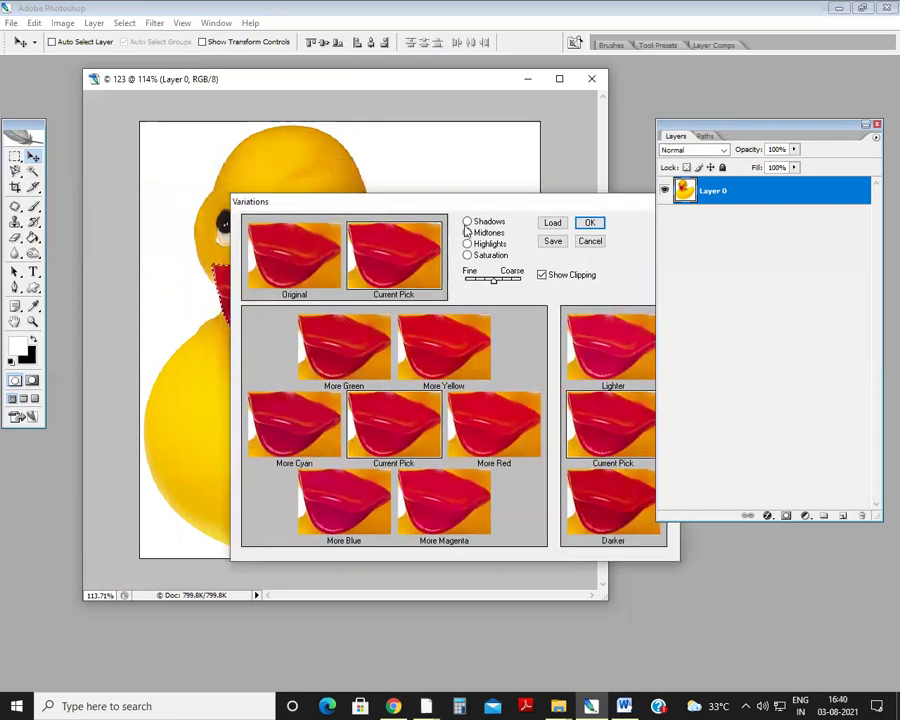
left_click(440, 505)
left_click(596, 222)
key("ctrl+d")
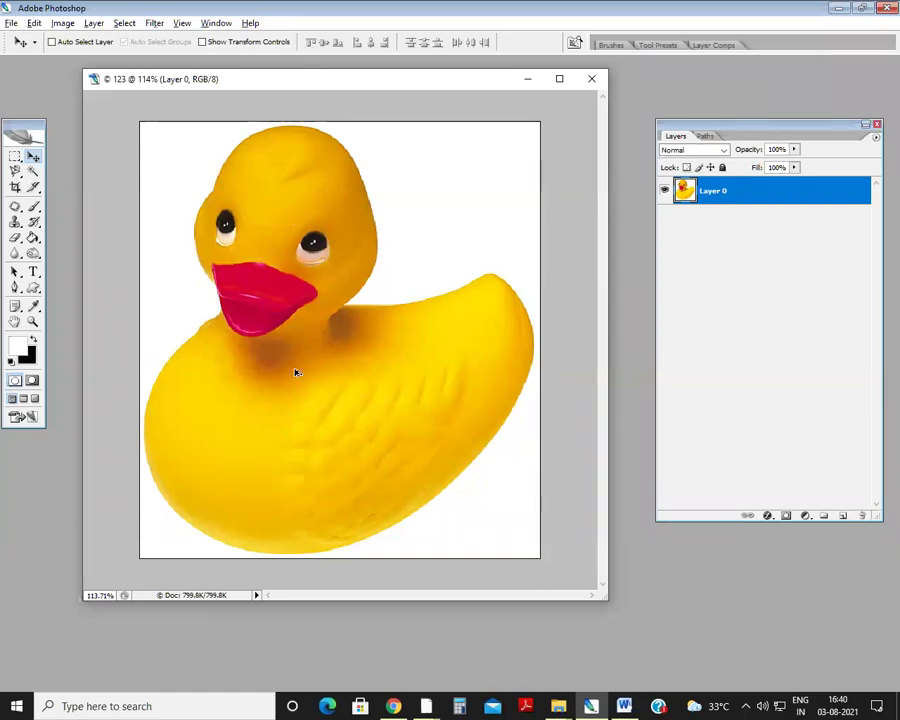
Select the black pupil of the duck's left eye in the image by tracing it with the Magnetic Lasso tool.
scroll(295, 371, "up", 8)
key("alt+space")
key("Escape")
left_click_drag(194, 226, 416, 472)
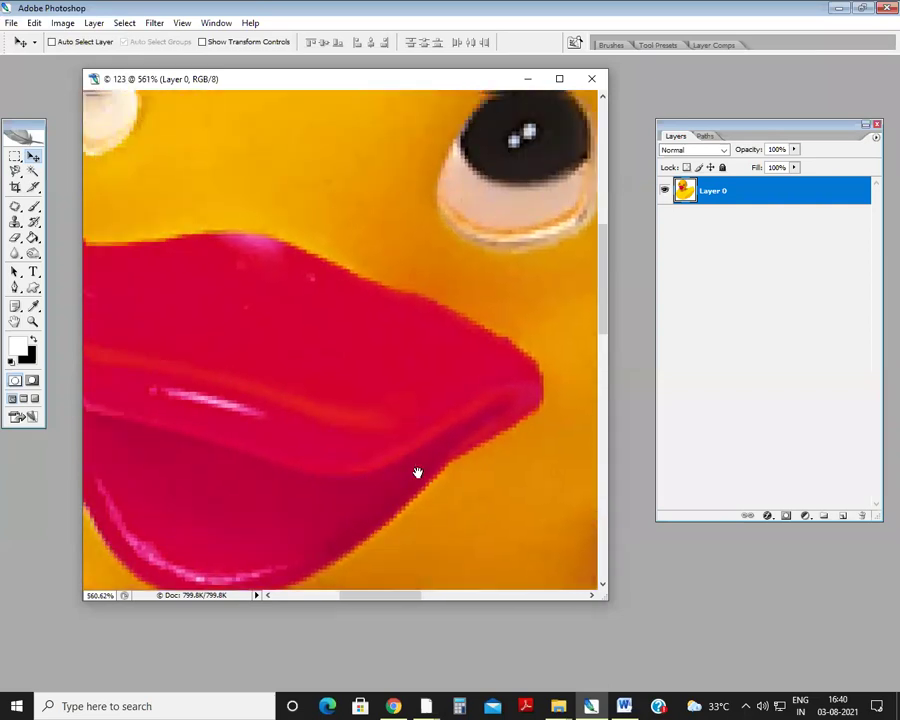
left_click_drag(480, 250, 484, 368)
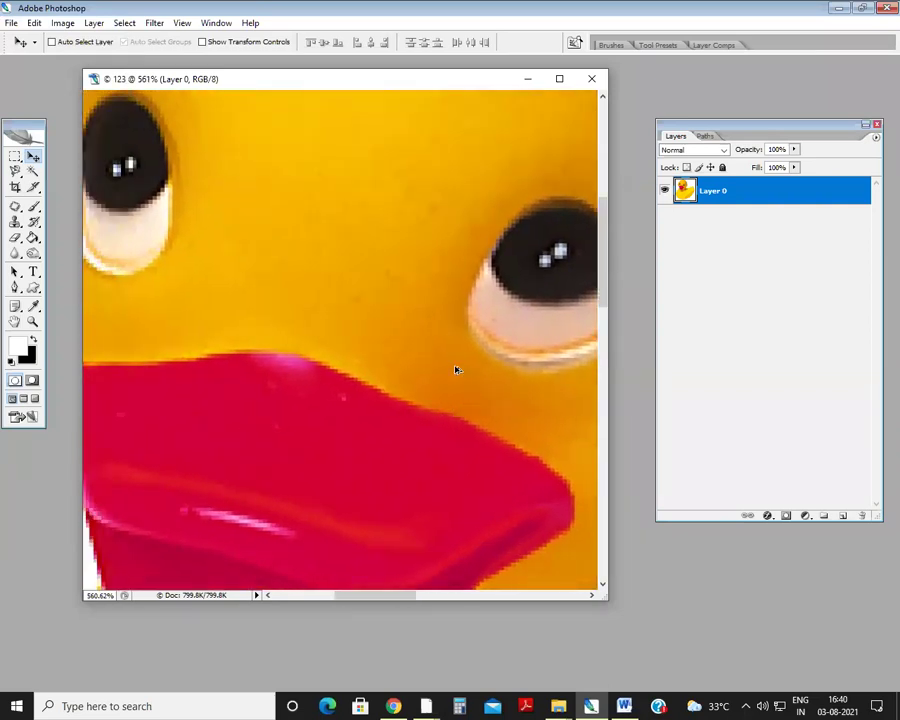
scroll(456, 370, "down", 2)
left_click_drag(478, 358, 458, 346)
left_click_drag(15, 172, 60, 194)
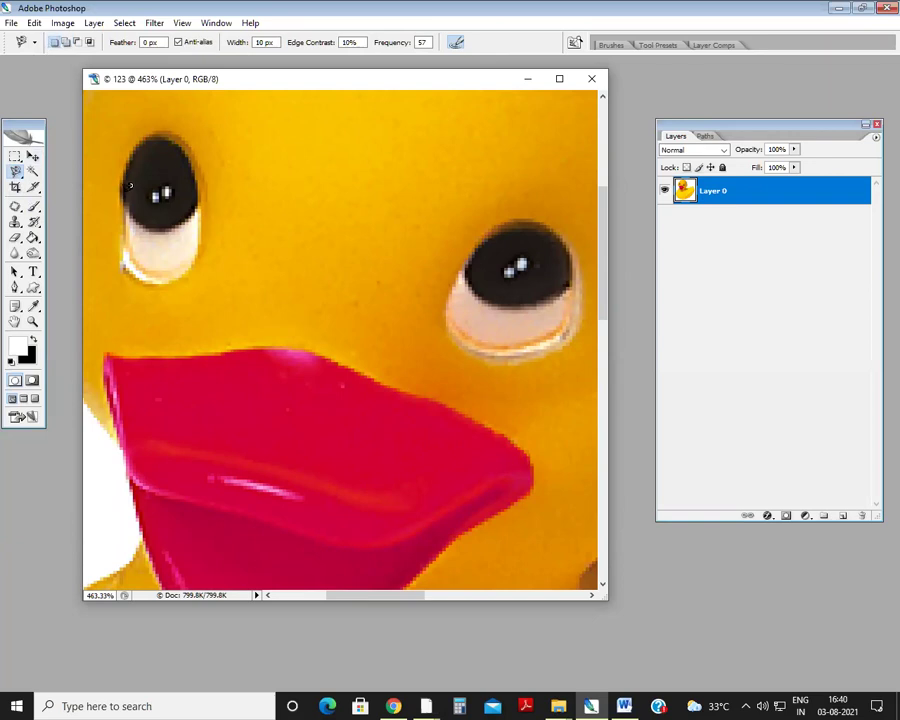
left_click(140, 205)
left_click(16, 173)
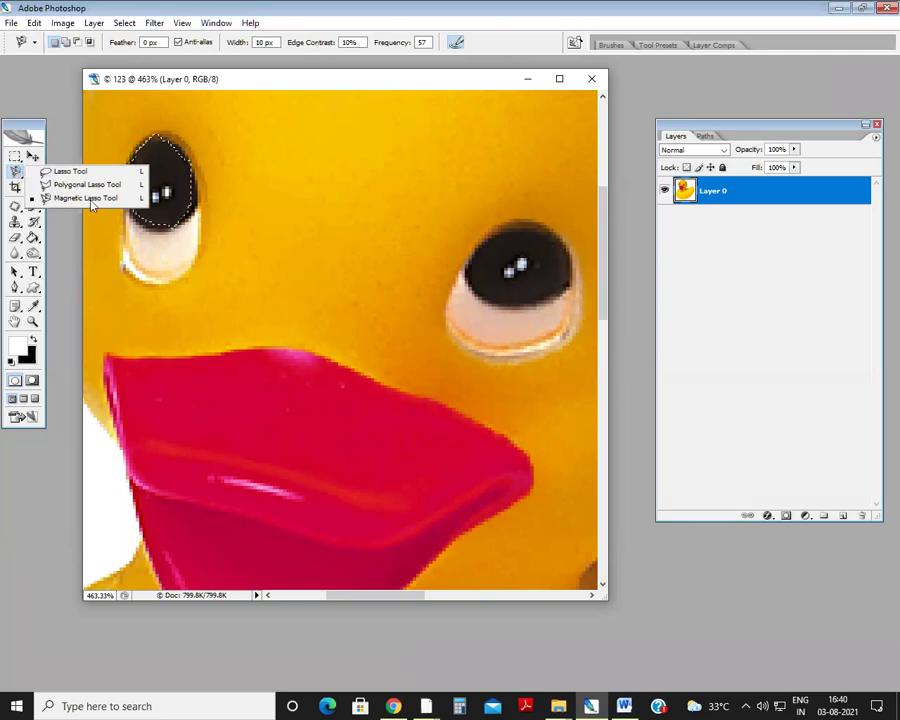
Extend the selection of the duck's left pupil to its full outline with the Elliptical Marquee tool in Add to selection mode.
left_click(237, 7)
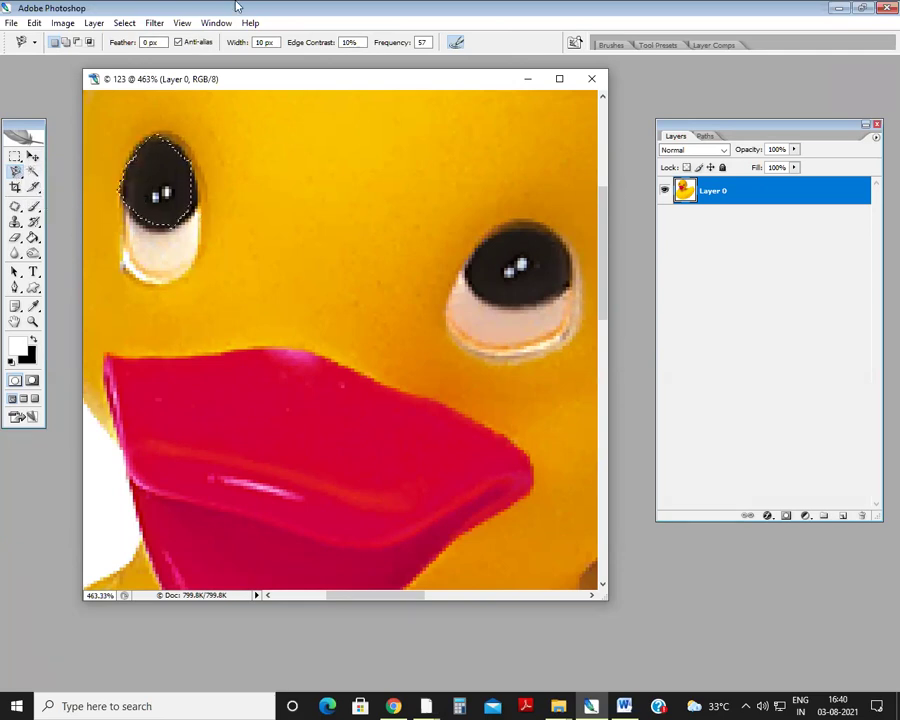
left_click(15, 158)
left_click(16, 160)
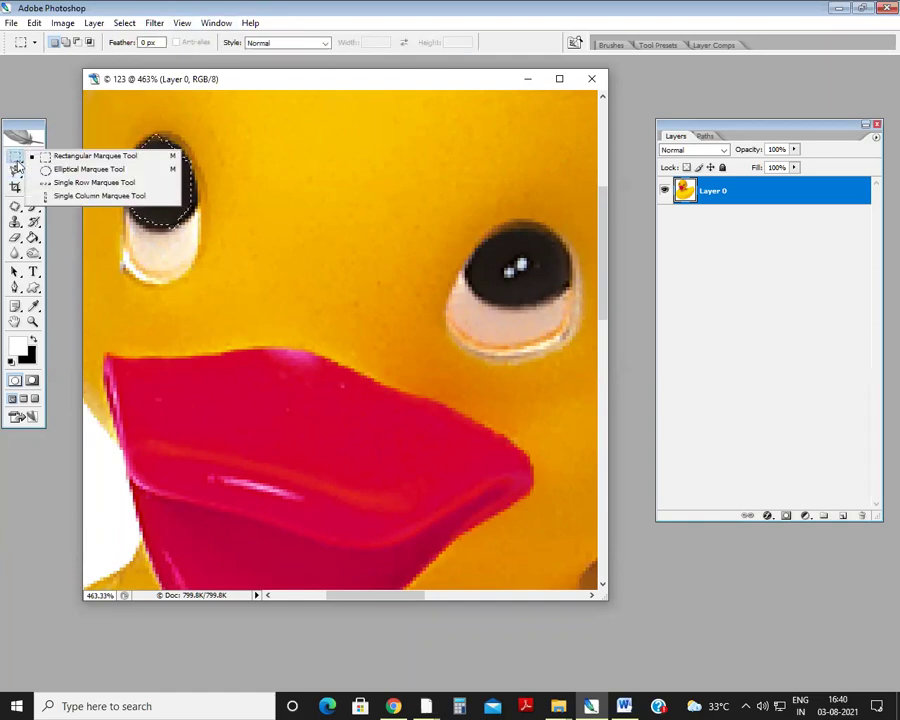
left_click(48, 172)
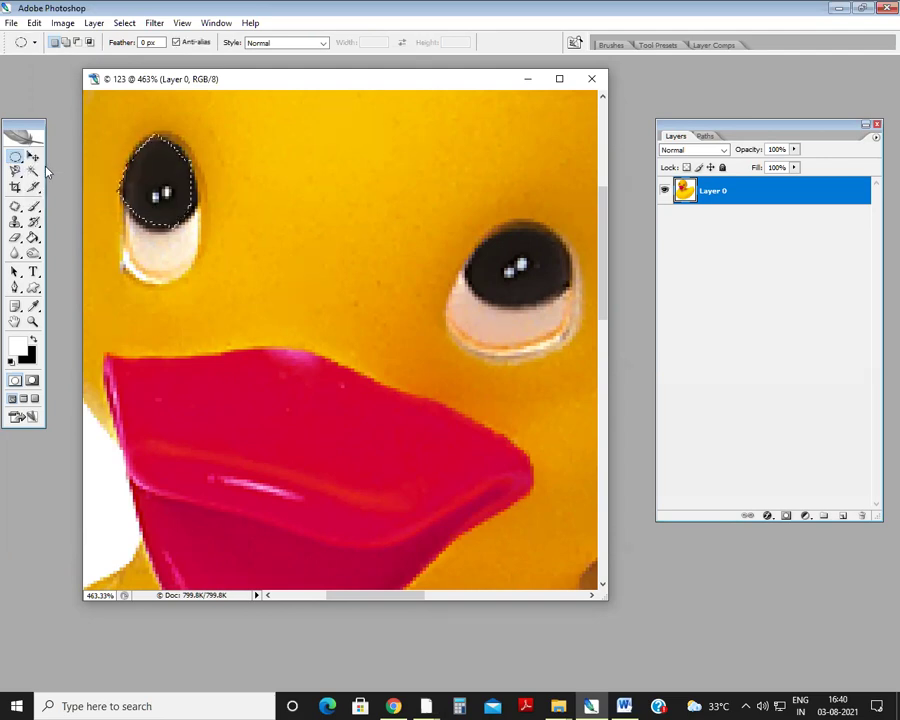
left_click(65, 43)
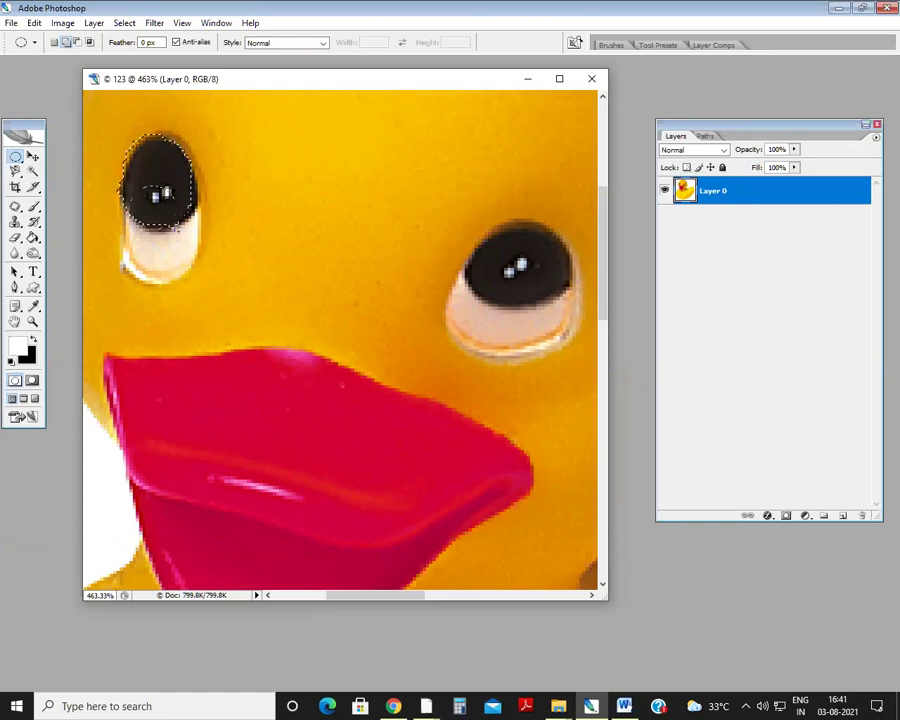
left_click_drag(180, 228, 180, 213)
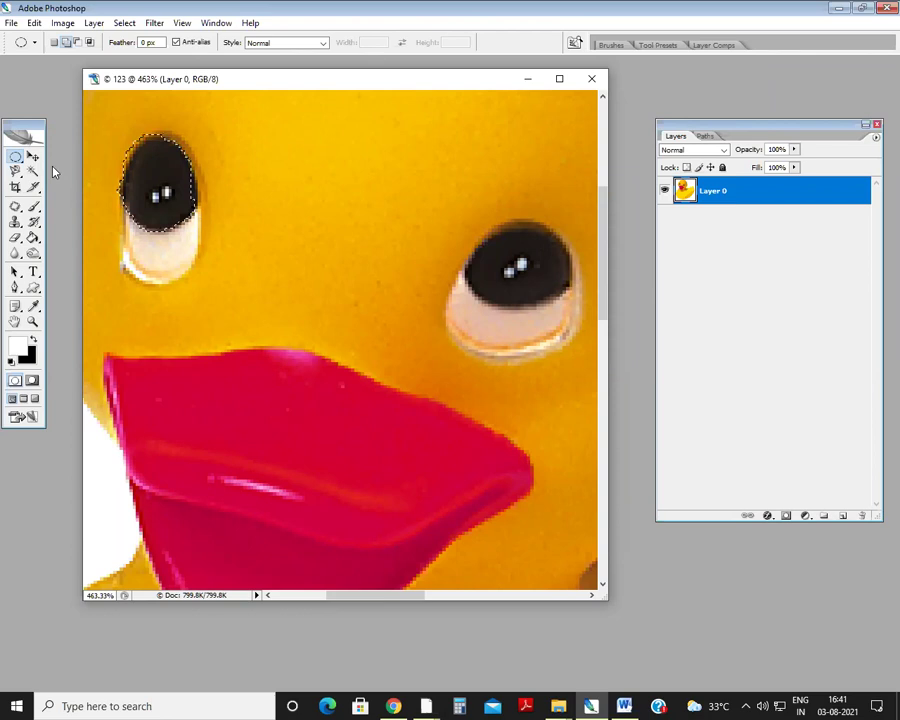
Switch to the Magnetic Lasso tool and set it to Add to selection mode.
left_click(18, 173)
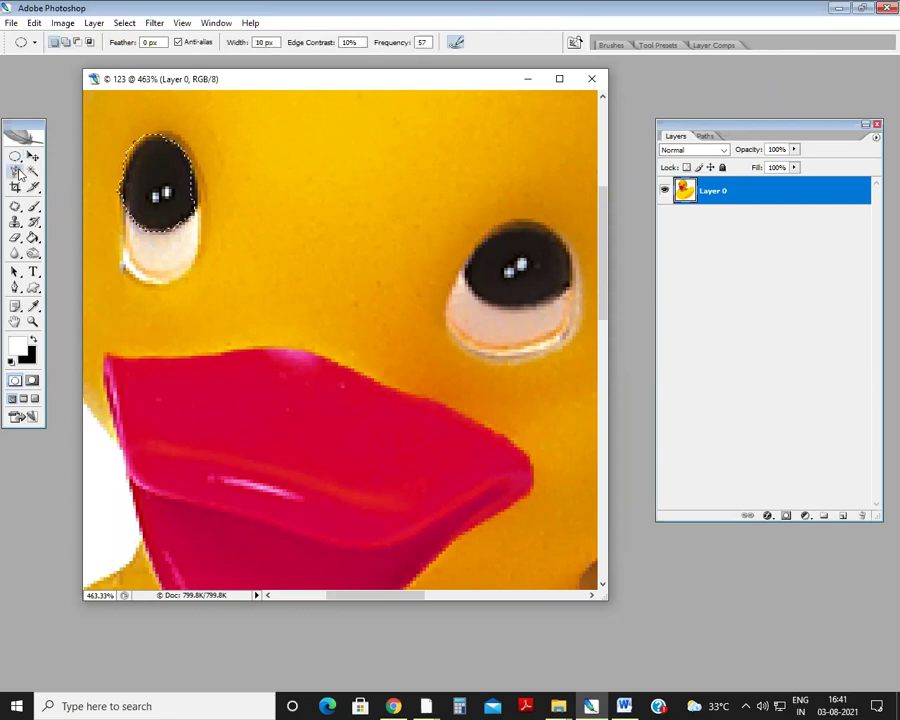
left_click(83, 5)
left_click(66, 42)
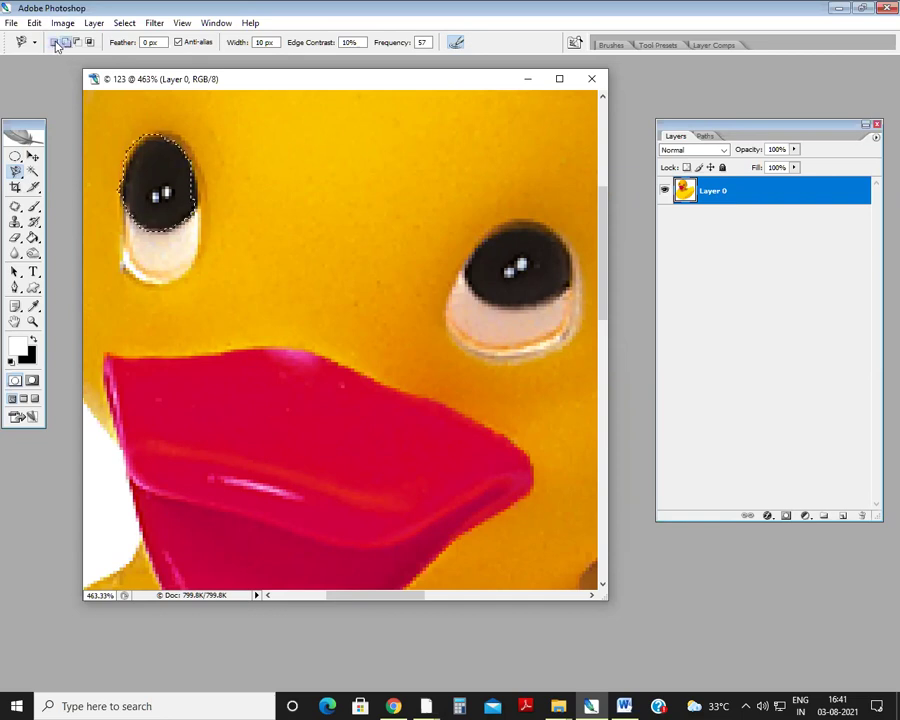
Try tracing the duck's right pupil with the Magnetic Lasso in New selection mode, and restore the left pupil's selection.
left_click(55, 43)
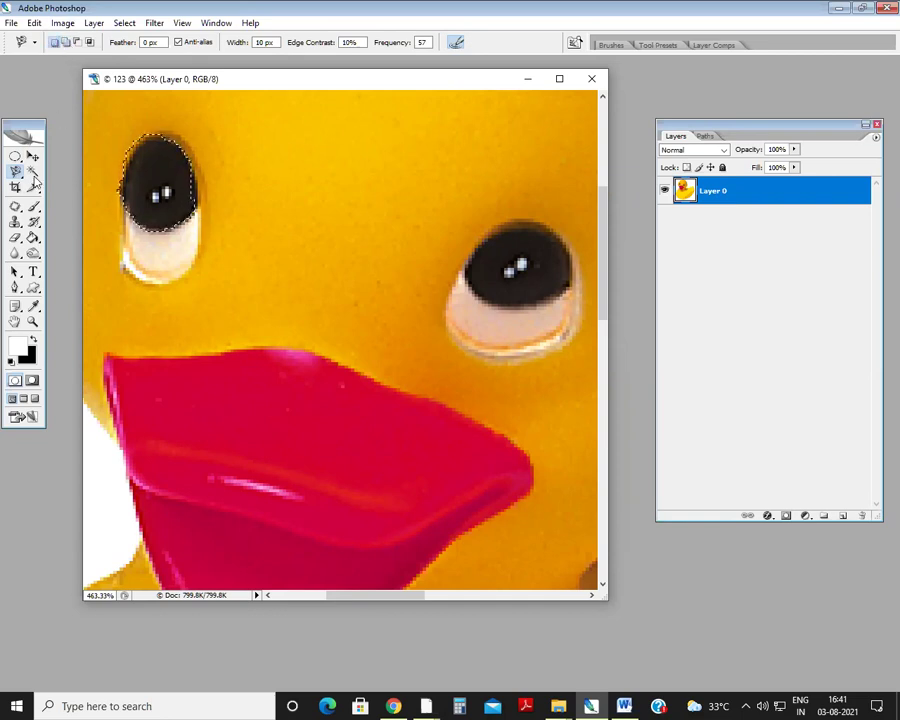
mouse_move(489, 228)
left_mouse_down()
mouse_move(532, 215)
mouse_move(552, 222)
mouse_move(568, 264)
mouse_move(562, 283)
mouse_move(478, 287)
mouse_move(462, 249)
left_mouse_up()
left_click(467, 250)
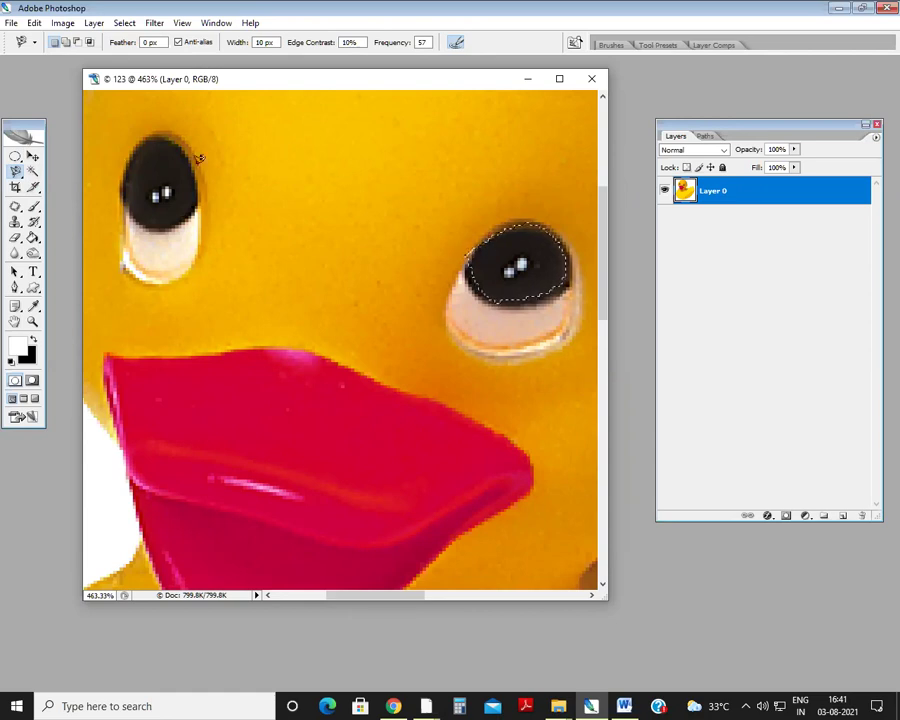
left_click(155, 185)
left_click_drag(157, 184, 157, 184)
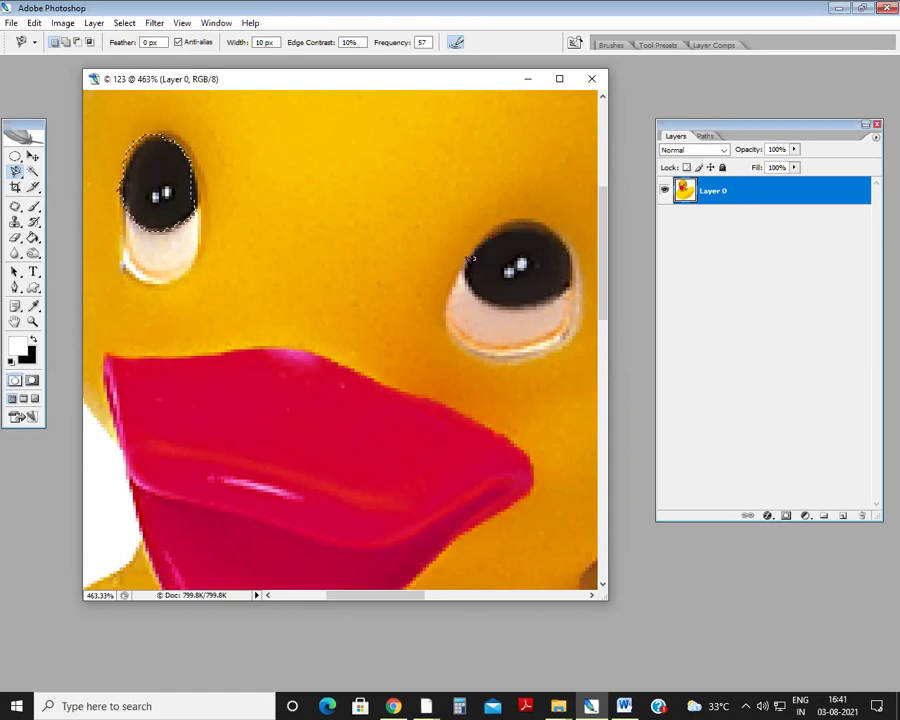
Add the duck's right pupil to the selection by tracing it with the Magnetic Lasso in Add to selection mode.
left_click(66, 42)
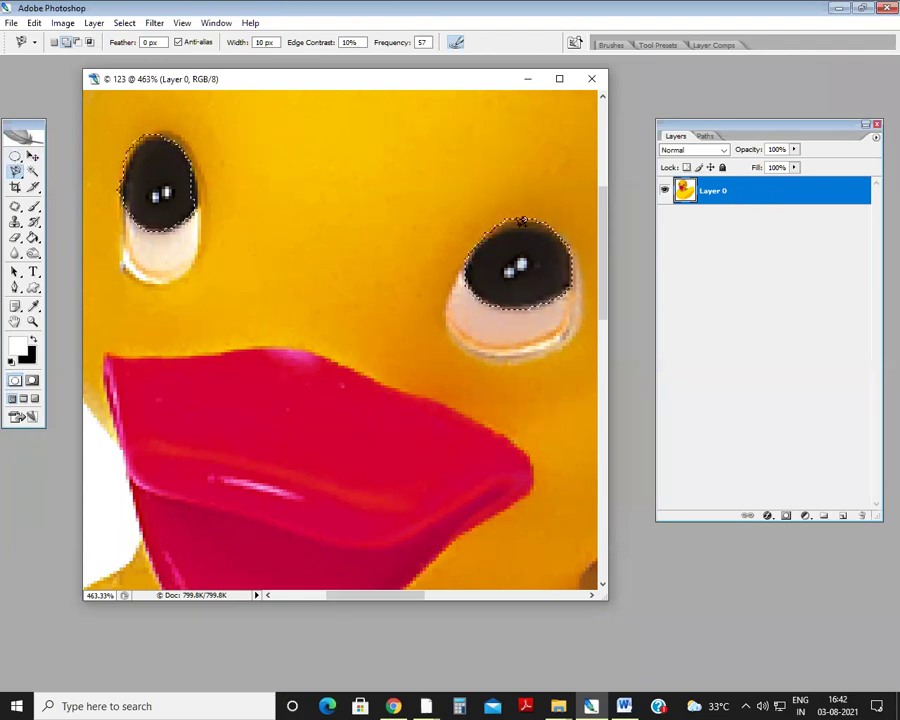
Create a new empty layer above Layer 0 and delete it again.
left_click(842, 515)
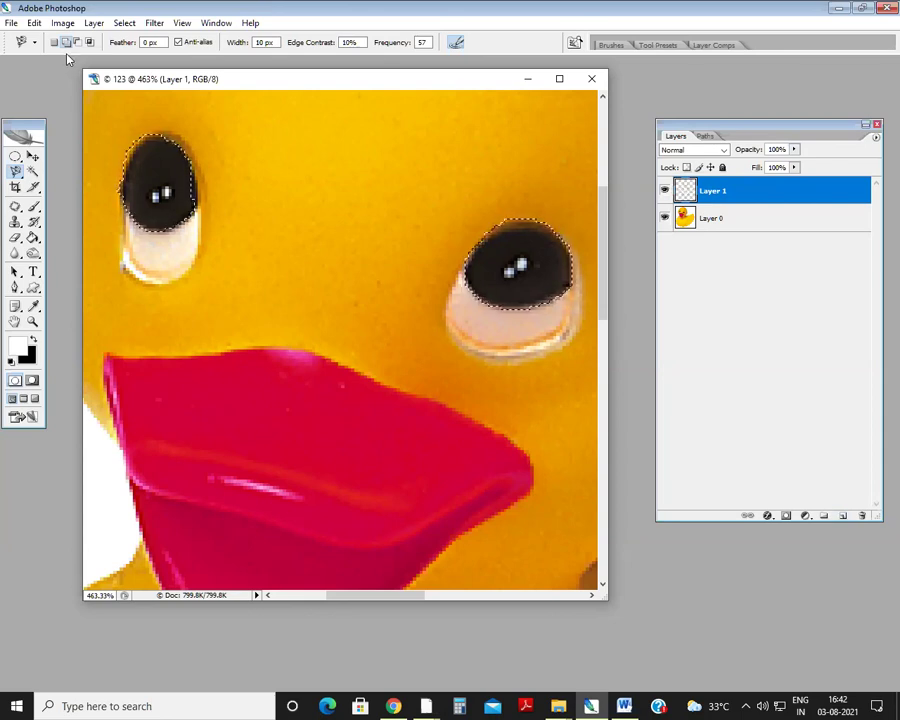
left_click(62, 23)
mouse_move(110, 57)
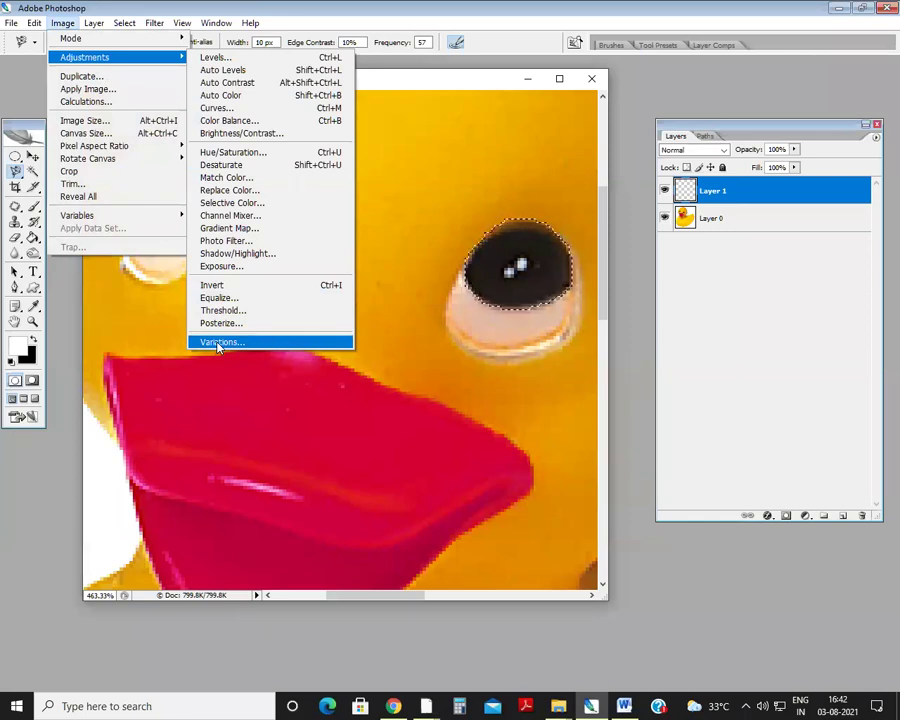
left_click(689, 190)
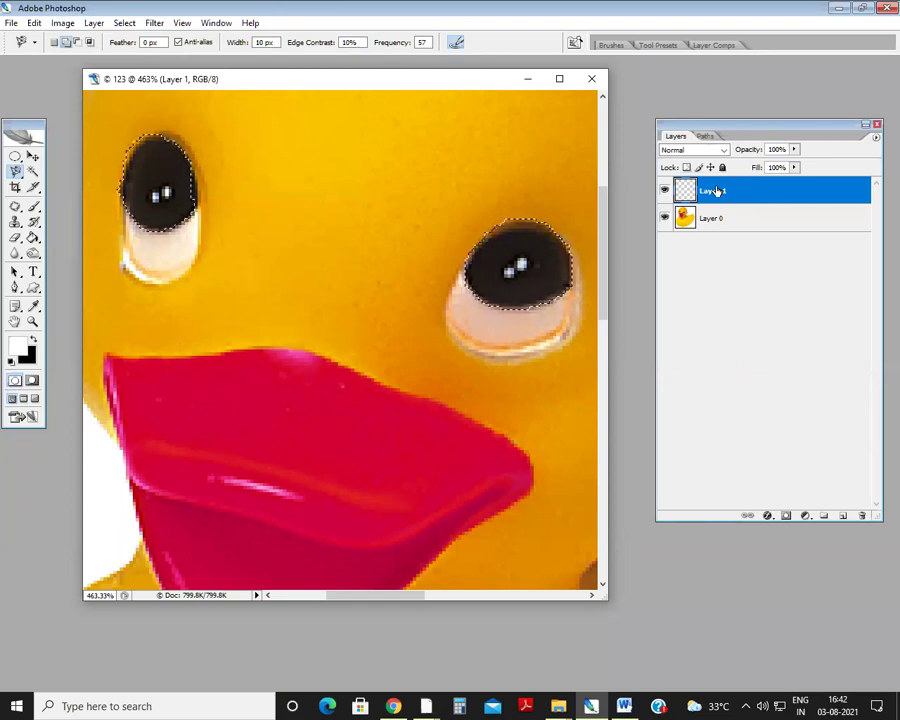
left_click(862, 515)
left_click(395, 267)
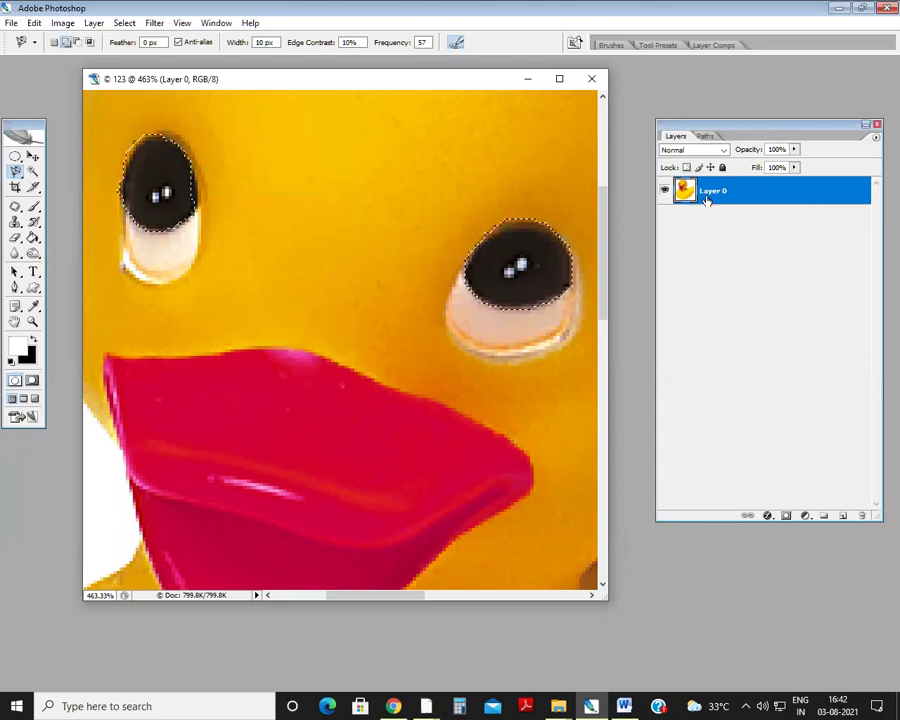
Recolour the midtones of both selected pupils with the More Green variation.
left_click(62, 22)
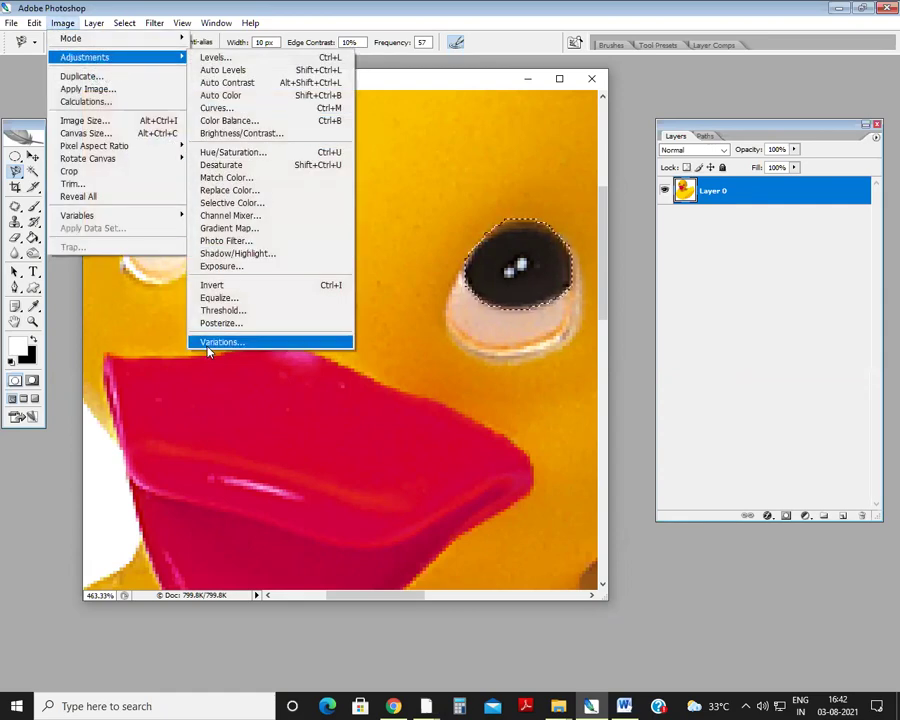
left_click(224, 345)
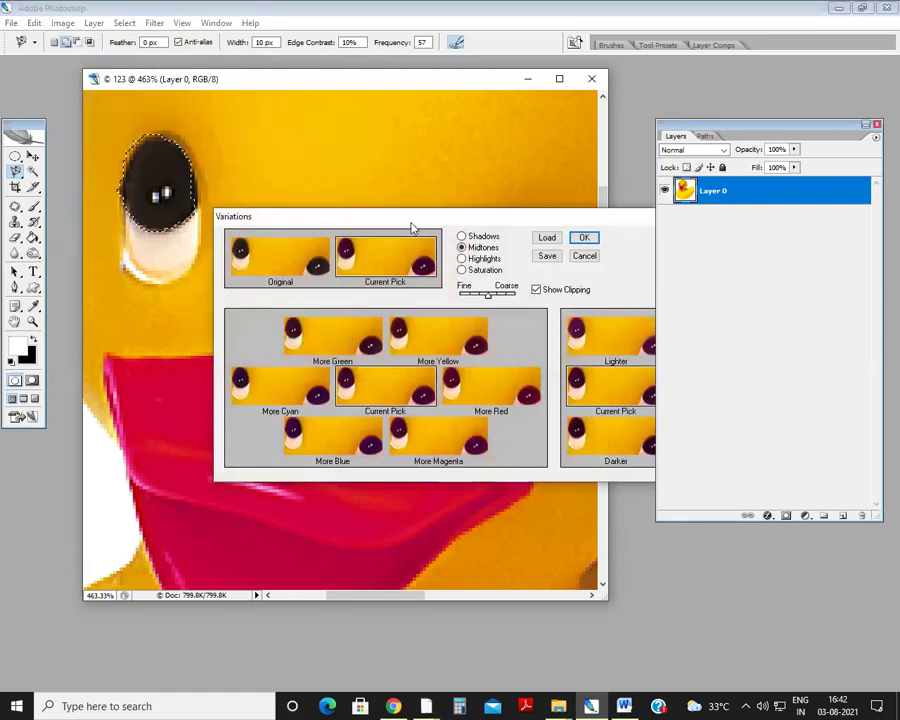
left_click_drag(410, 228, 250, 312)
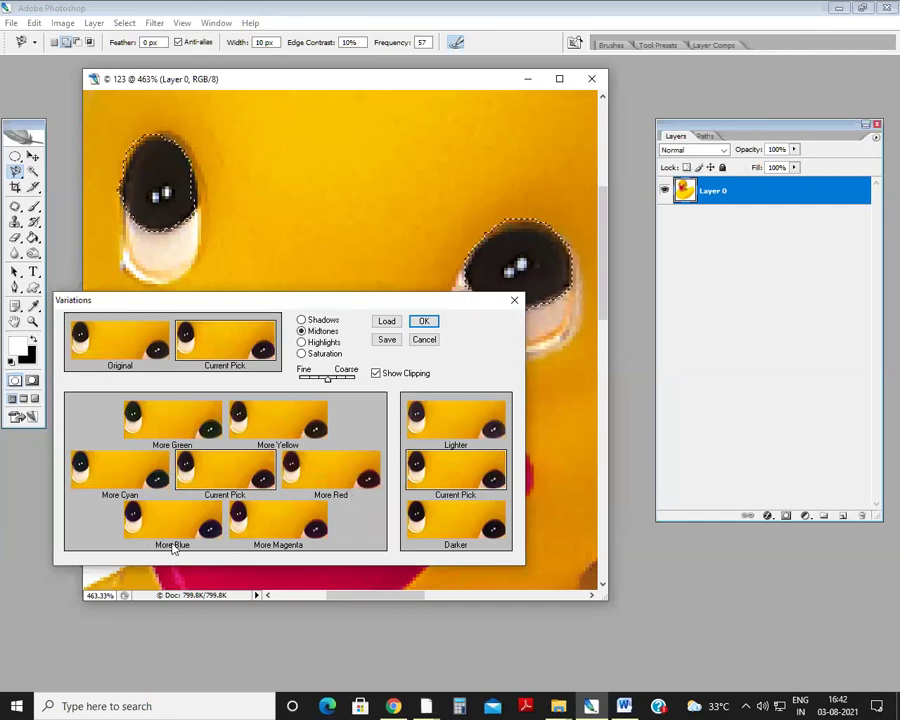
left_click(180, 424)
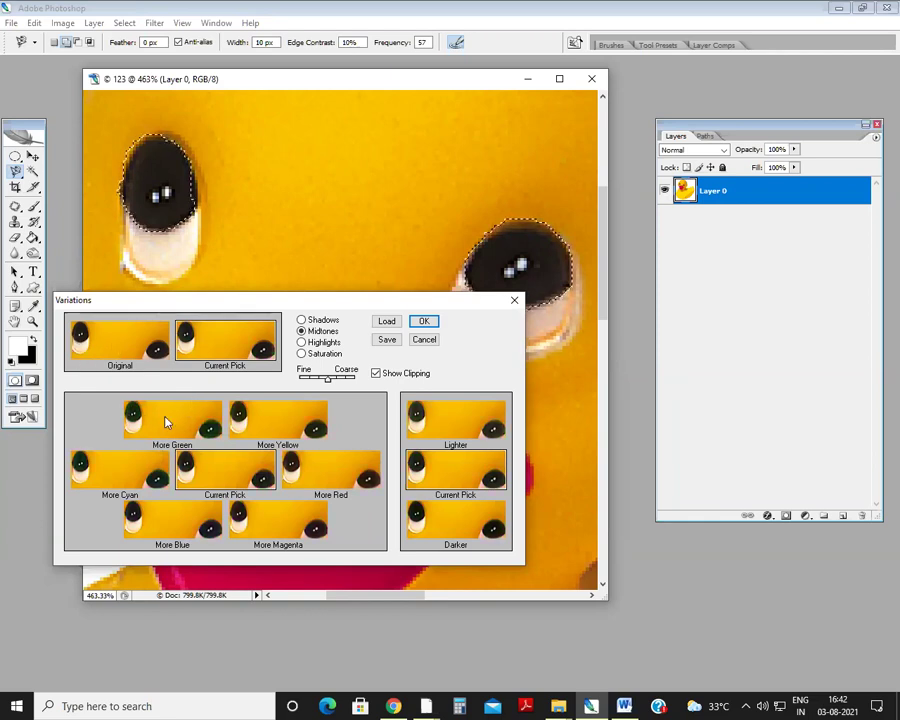
left_click(167, 423)
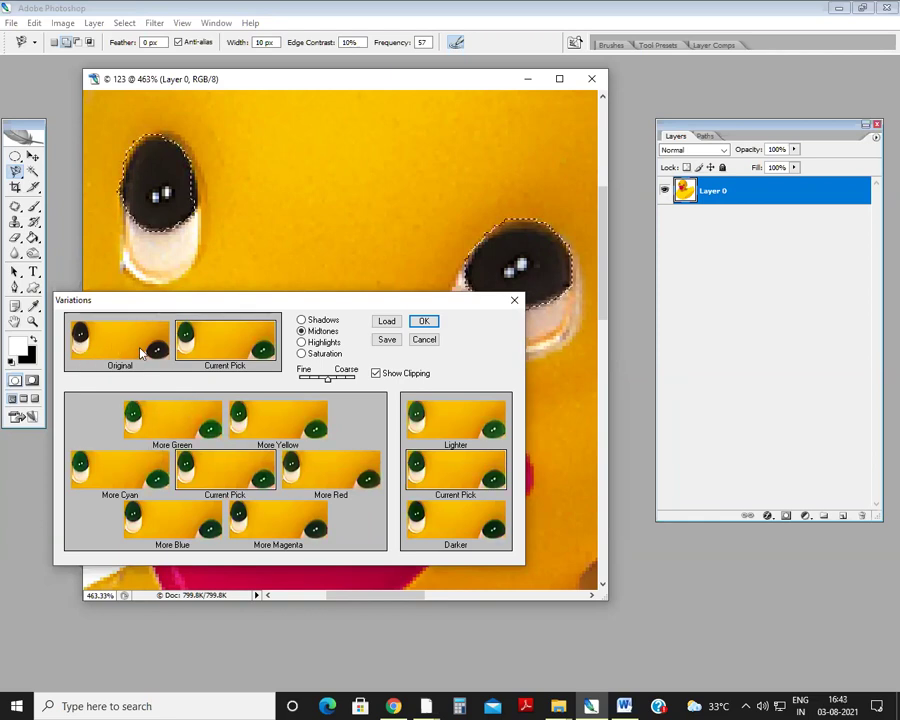
left_click(145, 355)
left_click(207, 430)
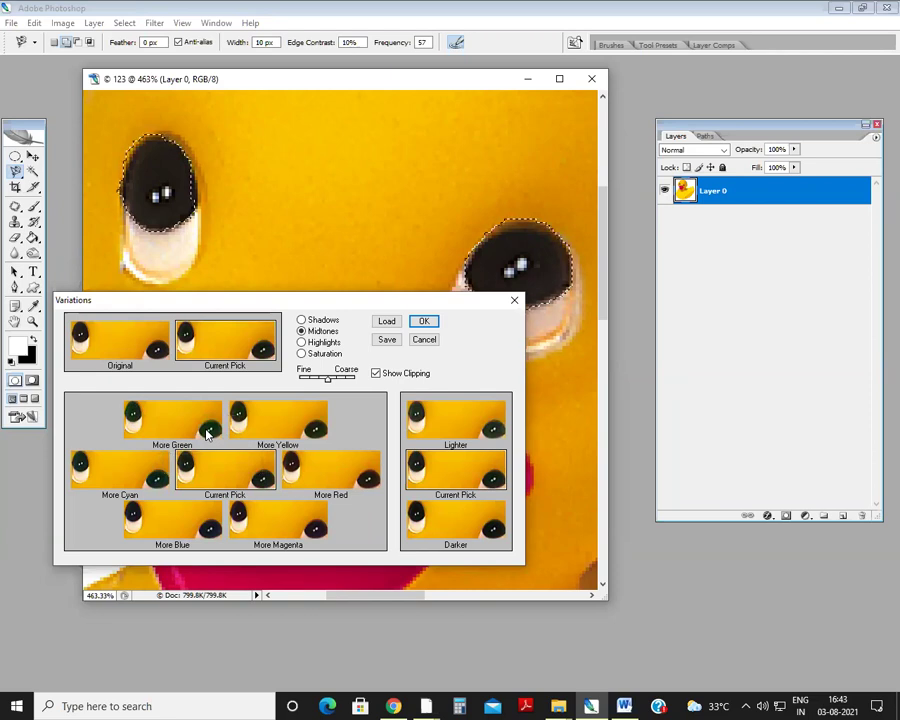
left_click(424, 321)
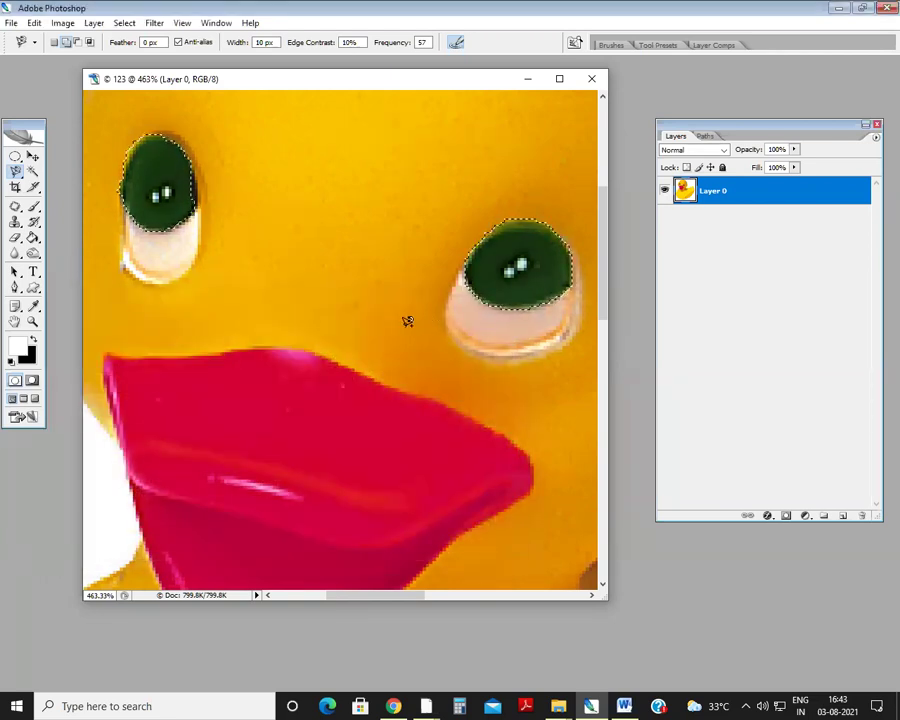
Deselect the pupils to view the whole duck, and undo both the deselection and the green recolouring.
scroll(407, 320, "down", 5)
scroll(405, 319, "down", 3)
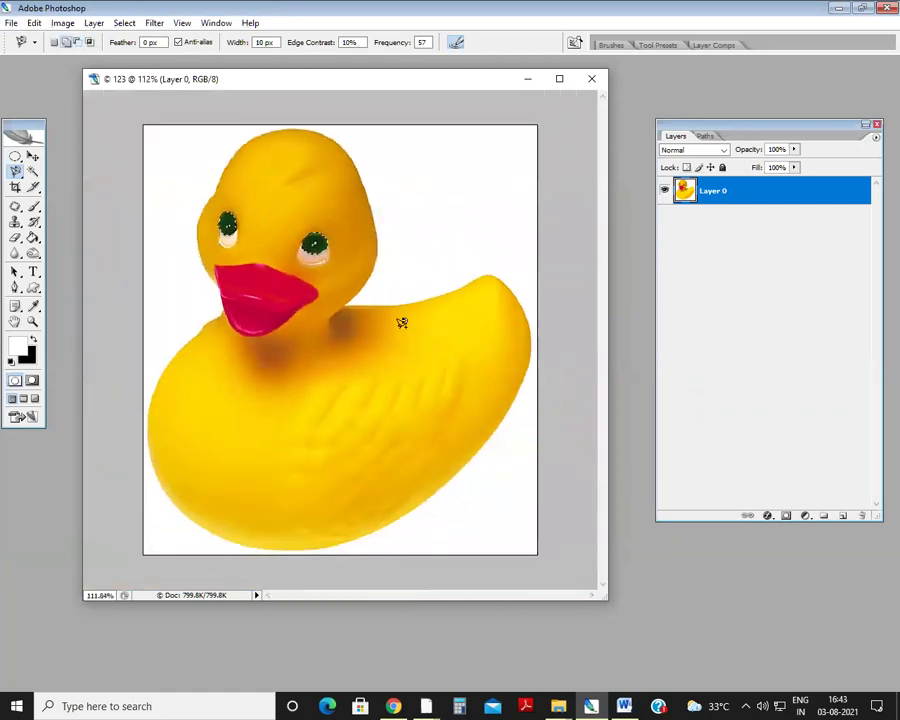
key("ctrl+d")
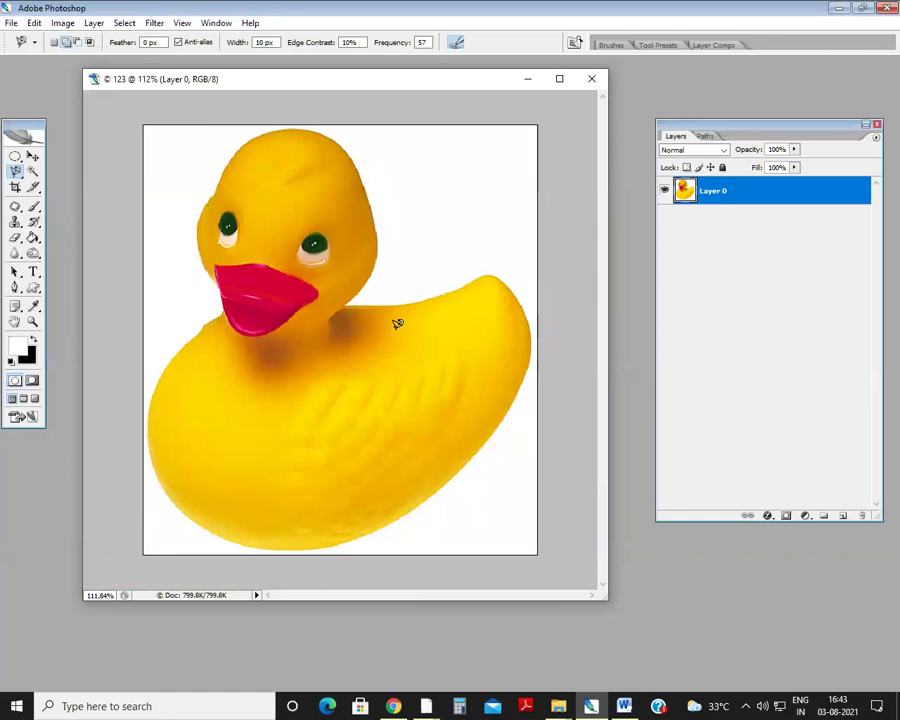
key("ctrl+alt+z")
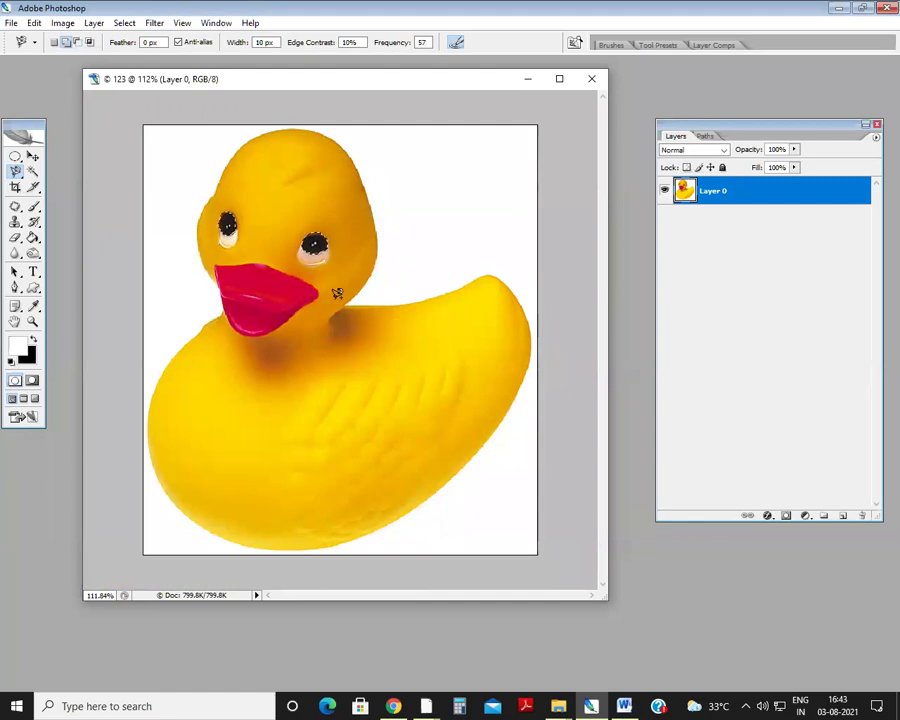
Switch to the Move tool and copy the two selected pupils onto a new layer.
left_click(34, 157)
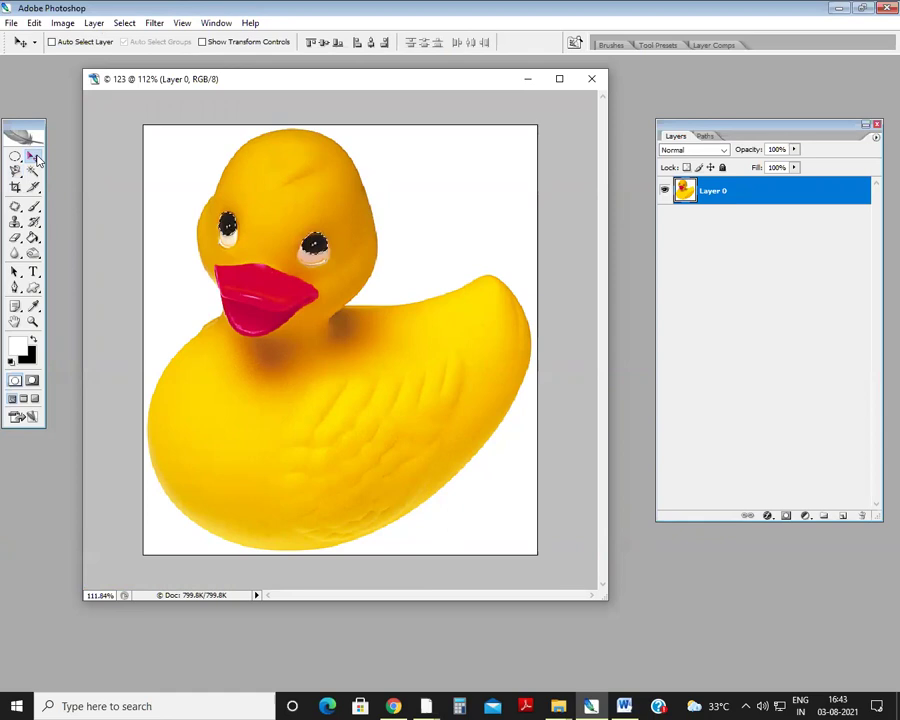
key("ctrl+alt+0")
scroll(197, 243, "up", 5)
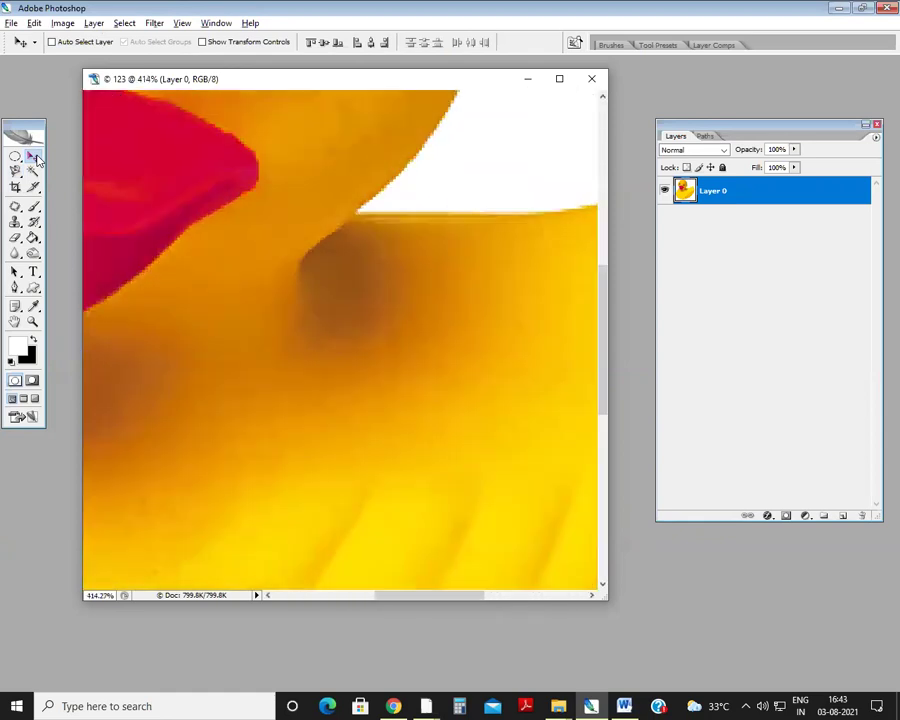
key("alt+space")
key("Escape")
left_click_drag(202, 201, 430, 464)
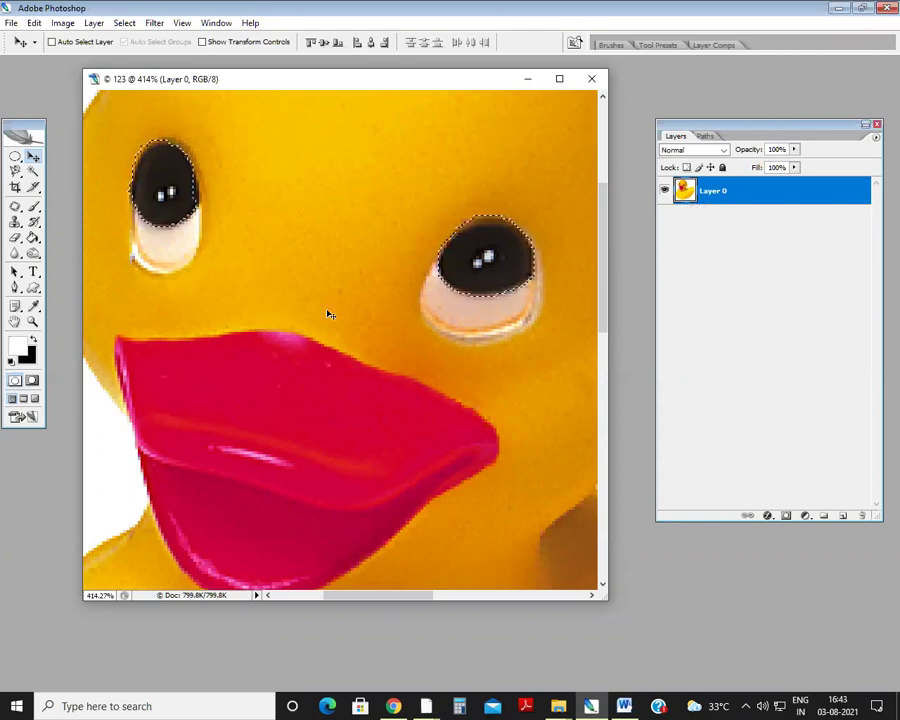
key("ctrl+j")
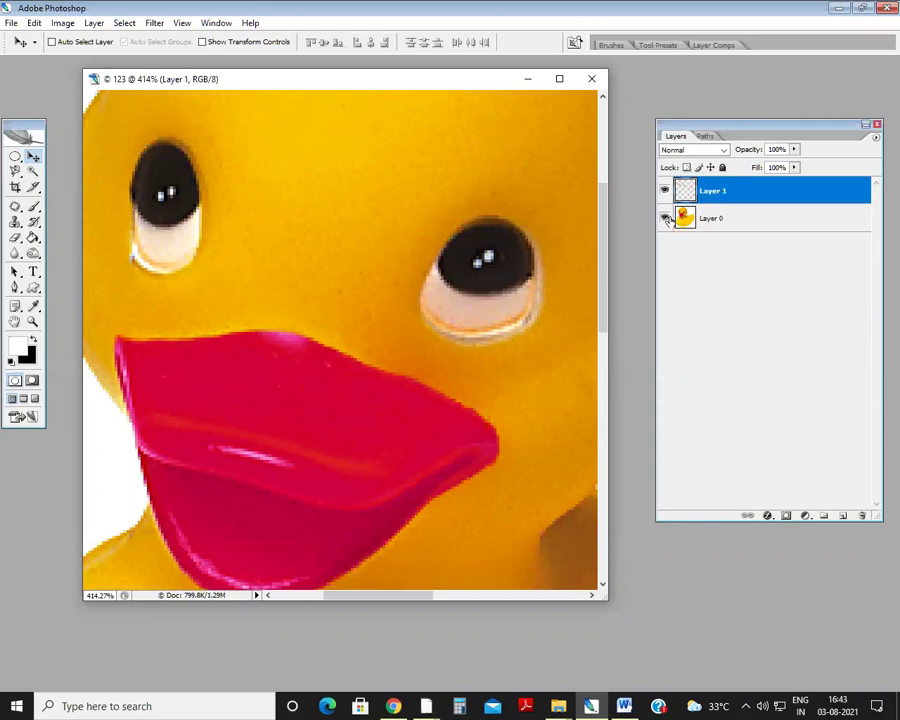
Hide Layer 0 to examine the copied pupils alone, show it again and make Layer 1 active.
left_click(705, 219)
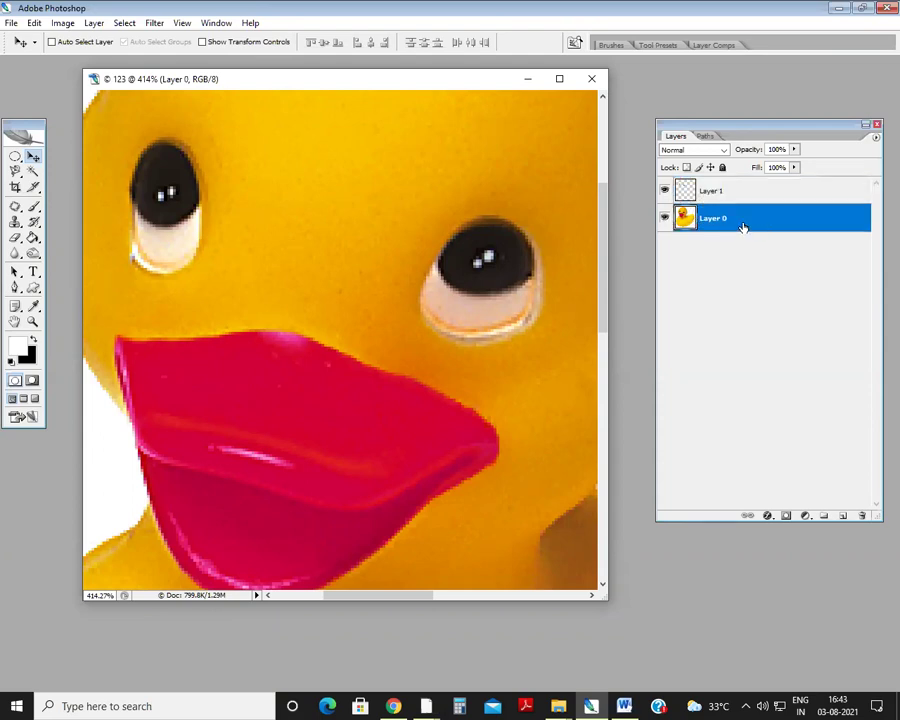
left_click(665, 218)
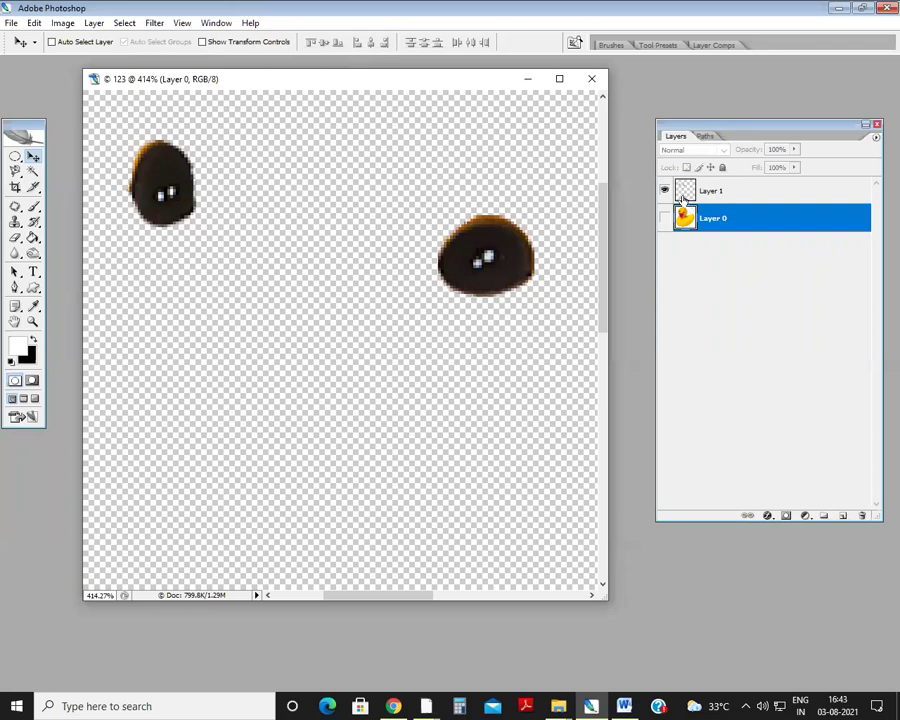
left_click(664, 219)
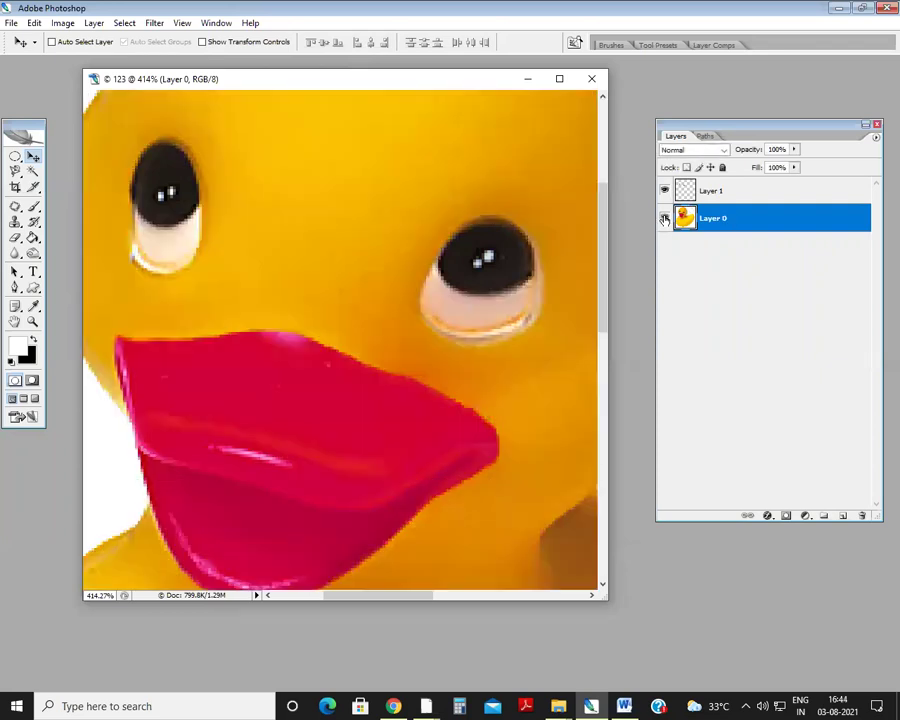
left_click(690, 196)
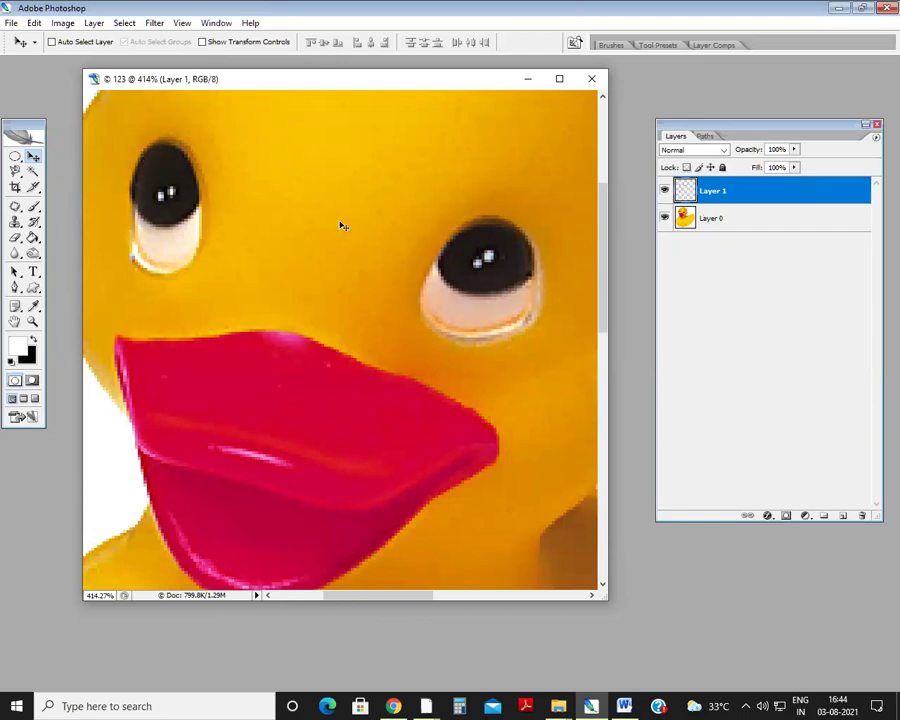
scroll(336, 171, "down", 4)
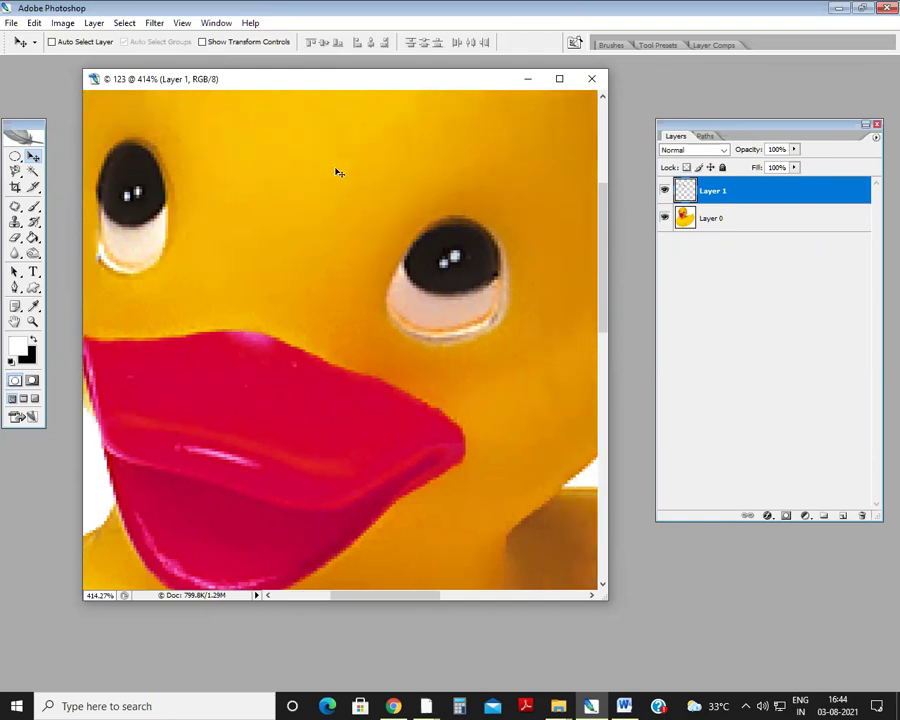
scroll(336, 171, "down", 1)
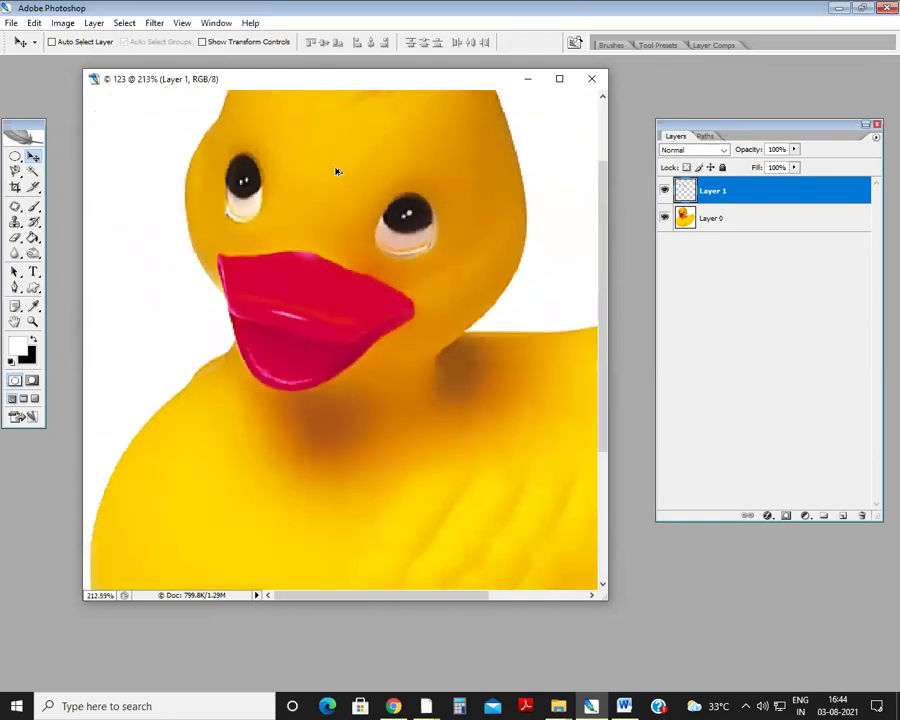
Toggle the visibility of Layer 1 and Layer 0 to compare them, leaving only the pupils of Layer 1 shown.
left_click(665, 195)
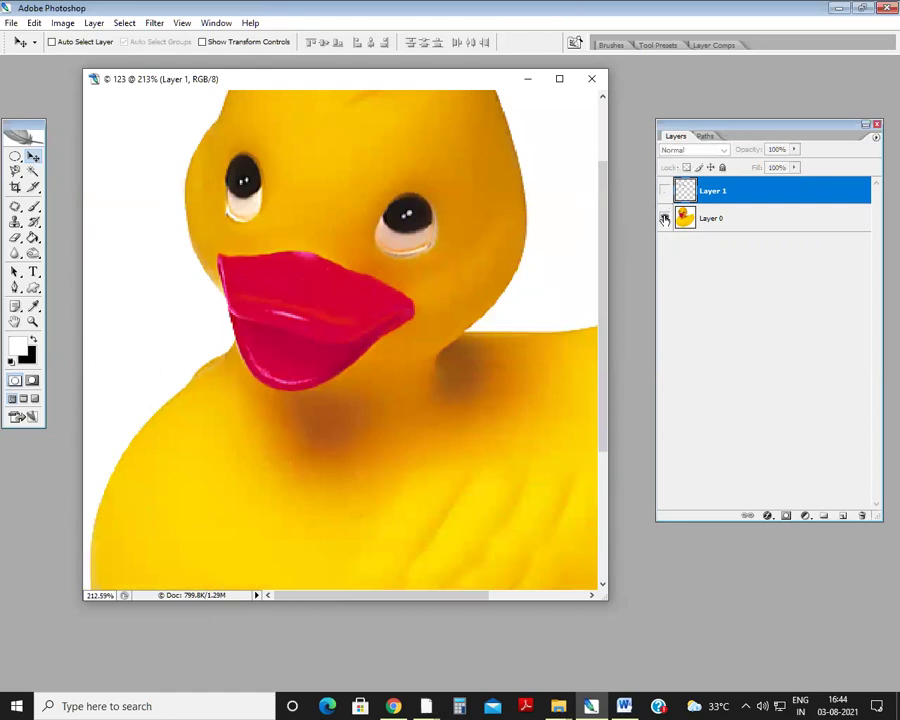
left_click(665, 219)
left_click(665, 219)
scroll(465, 355, "down", 3)
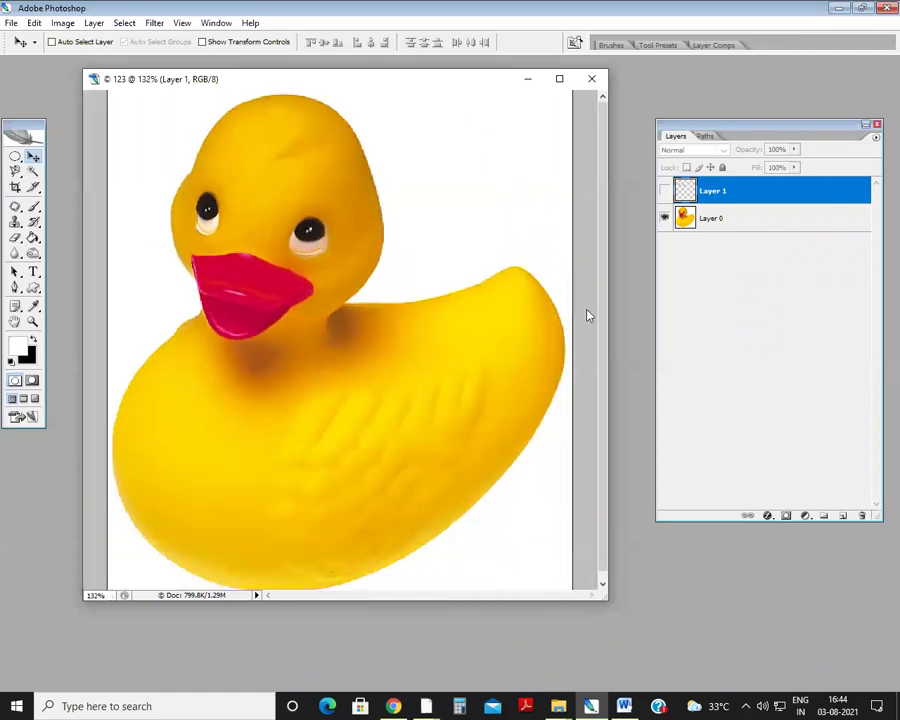
left_click(665, 219)
left_click(665, 190)
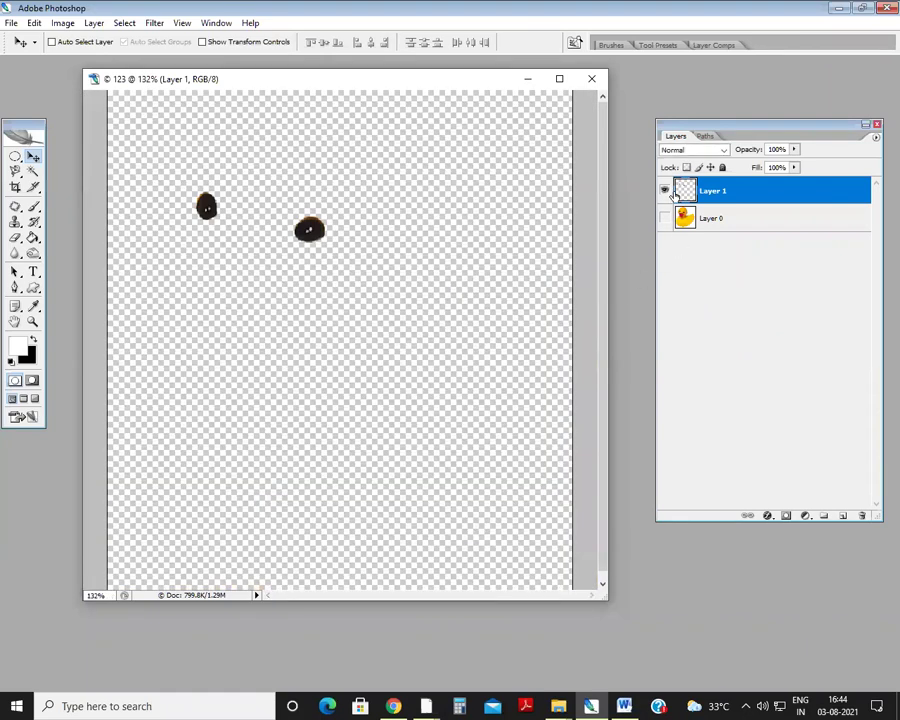
left_click(665, 191)
left_click(665, 191)
key("ctrl+t")
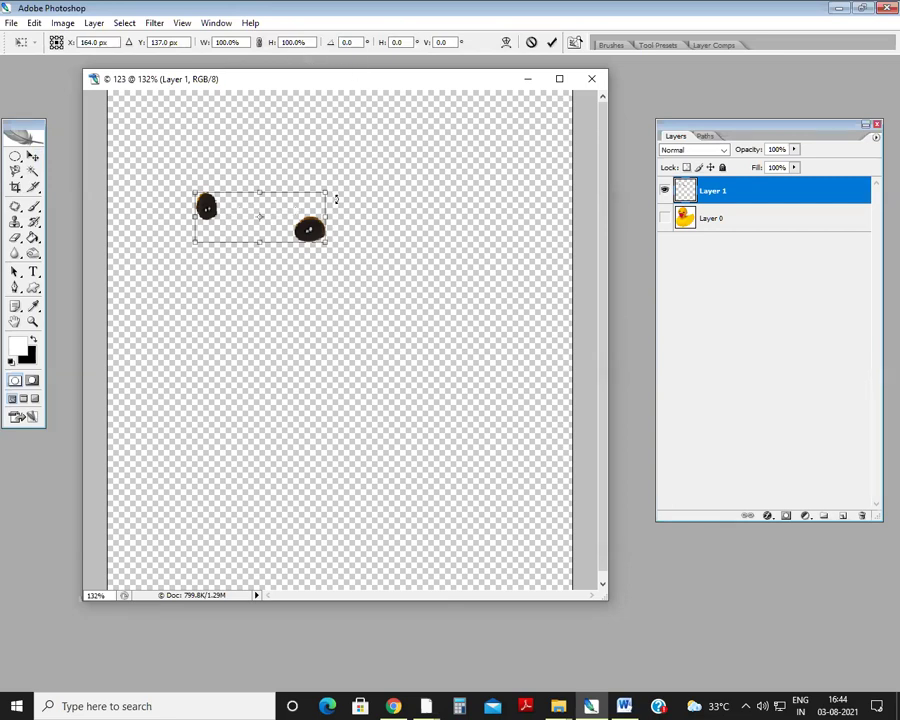
key("Return")
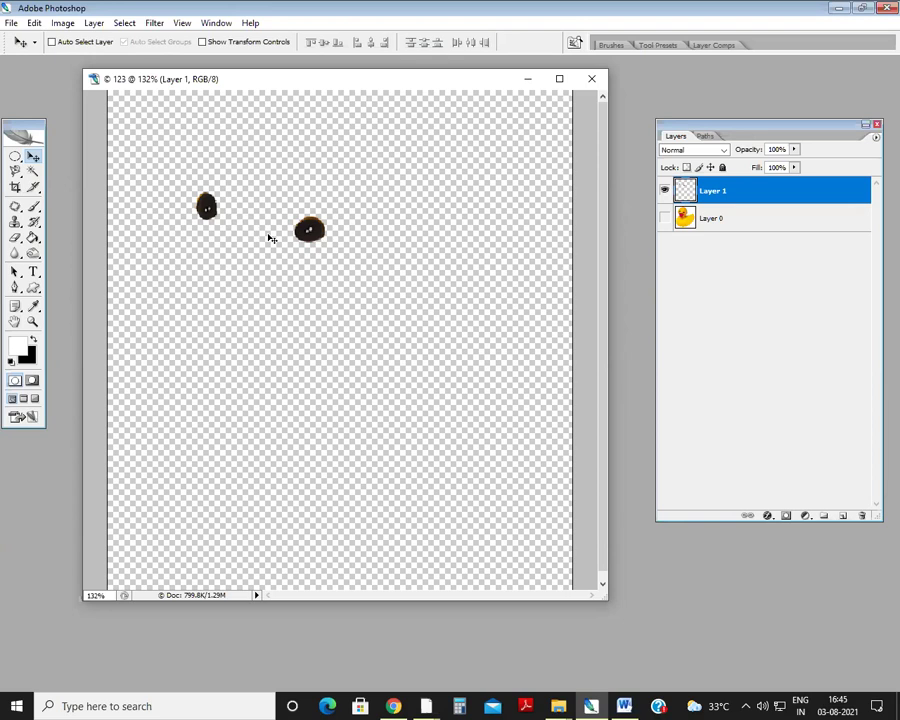
left_click_drag(15, 171, 15, 171)
left_click(70, 198)
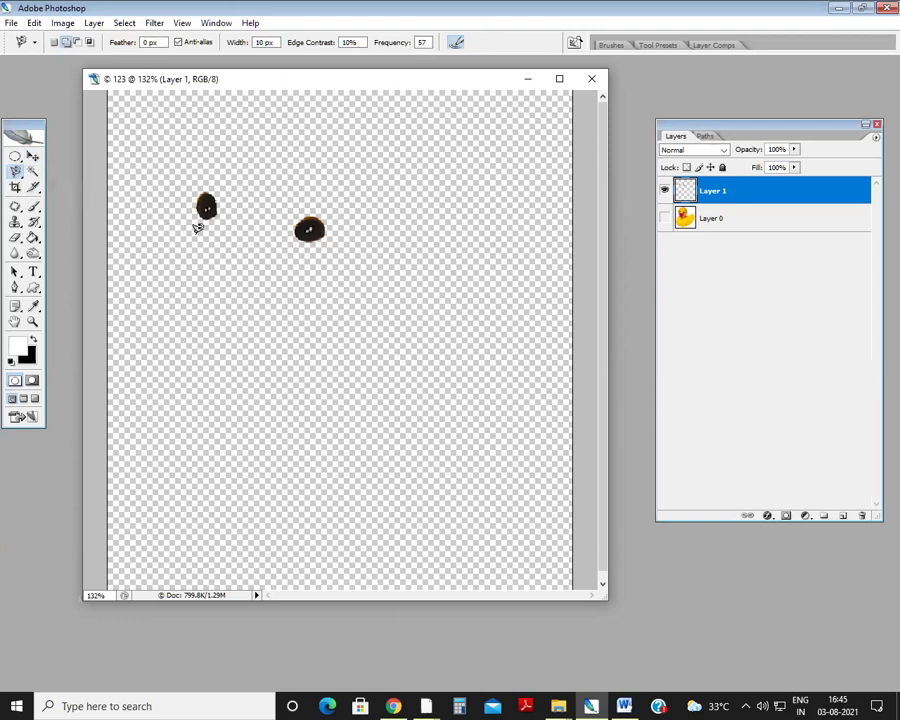
left_click(186, 180)
key("Escape")
left_click(33, 155)
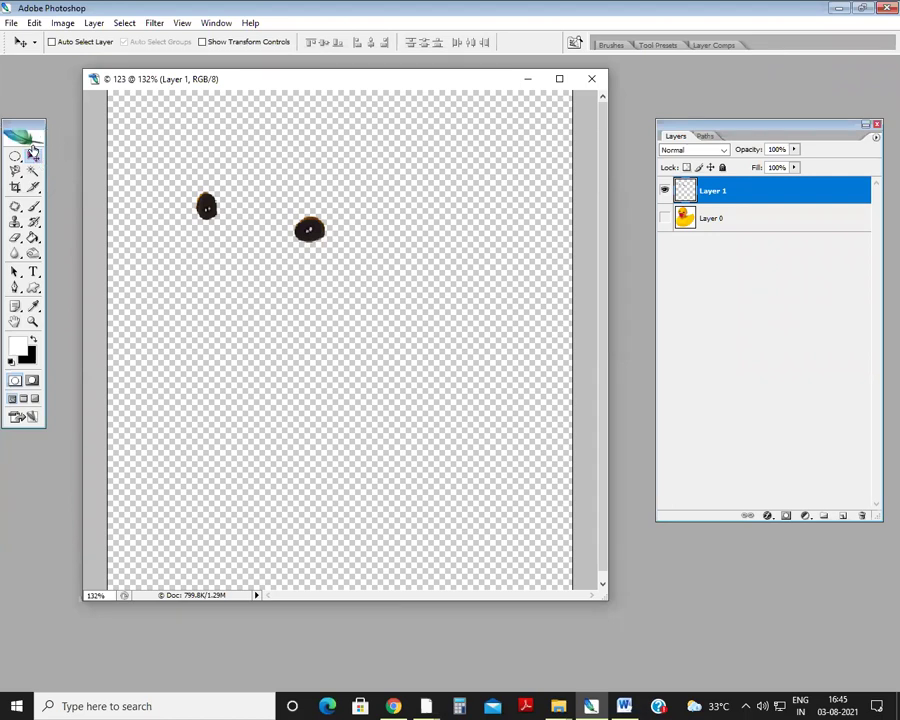
Load the pupils of Layer 1 as a selection, inspect the outline up close, and deselect it.
left_click(686, 190, "ctrl")
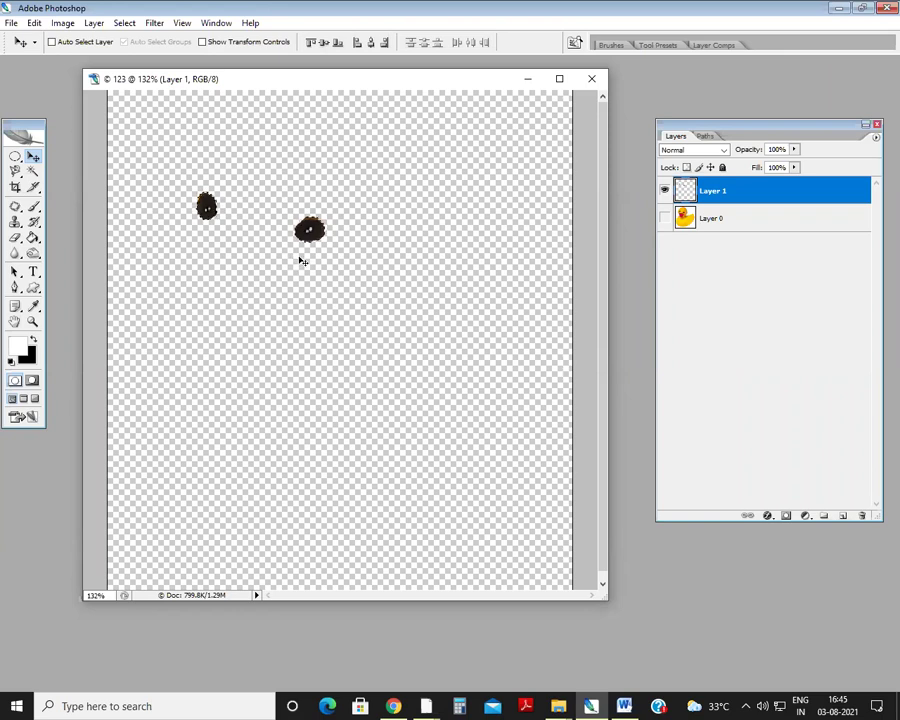
key("ctrl+0")
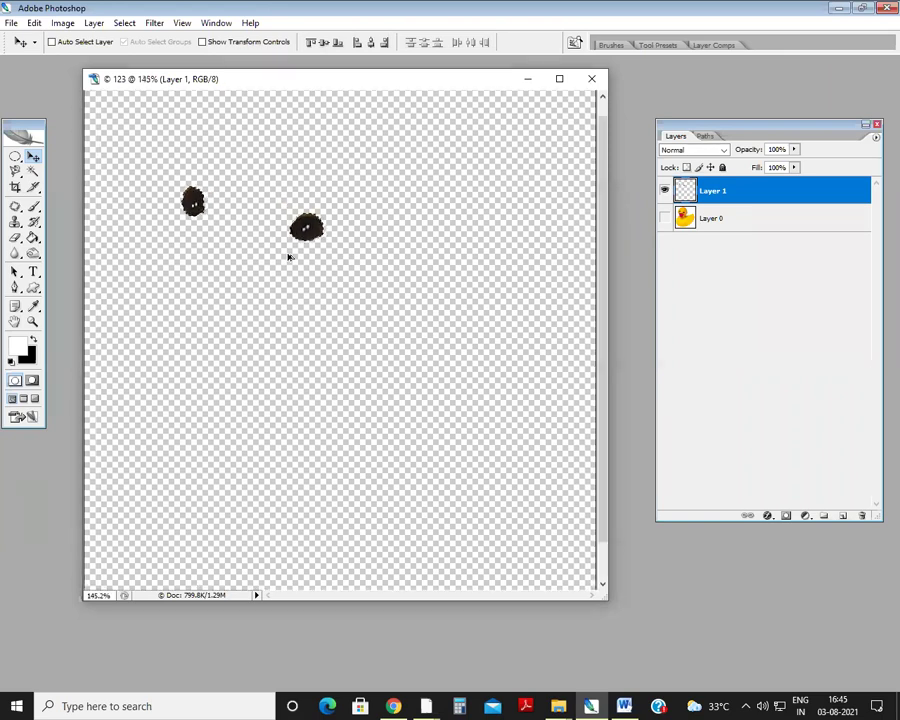
scroll(288, 257, "up", 5)
key("alt+minus")
left_click_drag(287, 295, 410, 416)
scroll(397, 355, "up", 2)
scroll(397, 355, "down", 1)
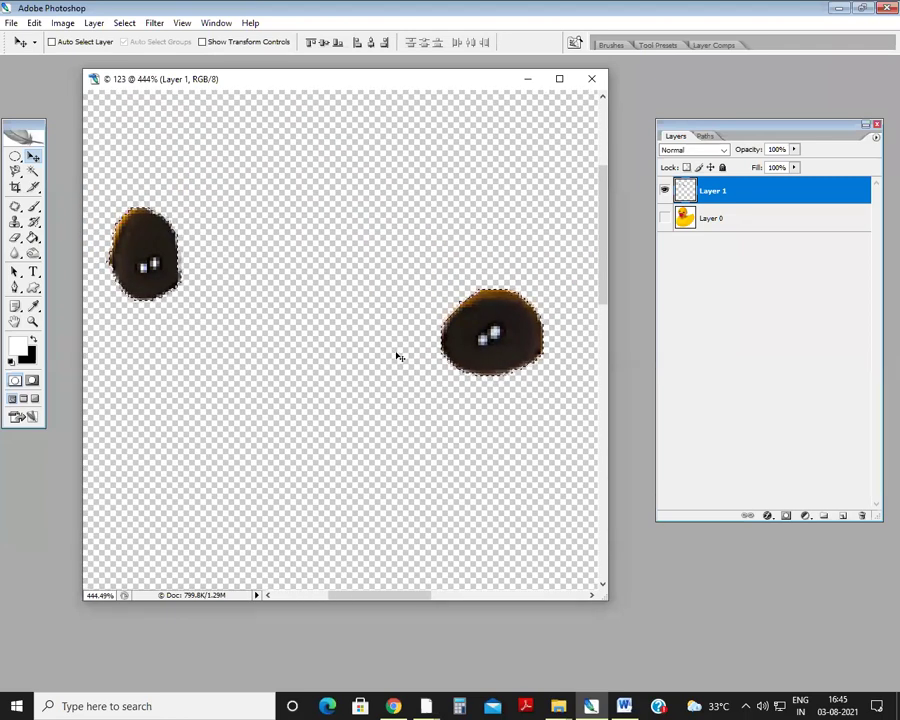
key("ctrl+d")
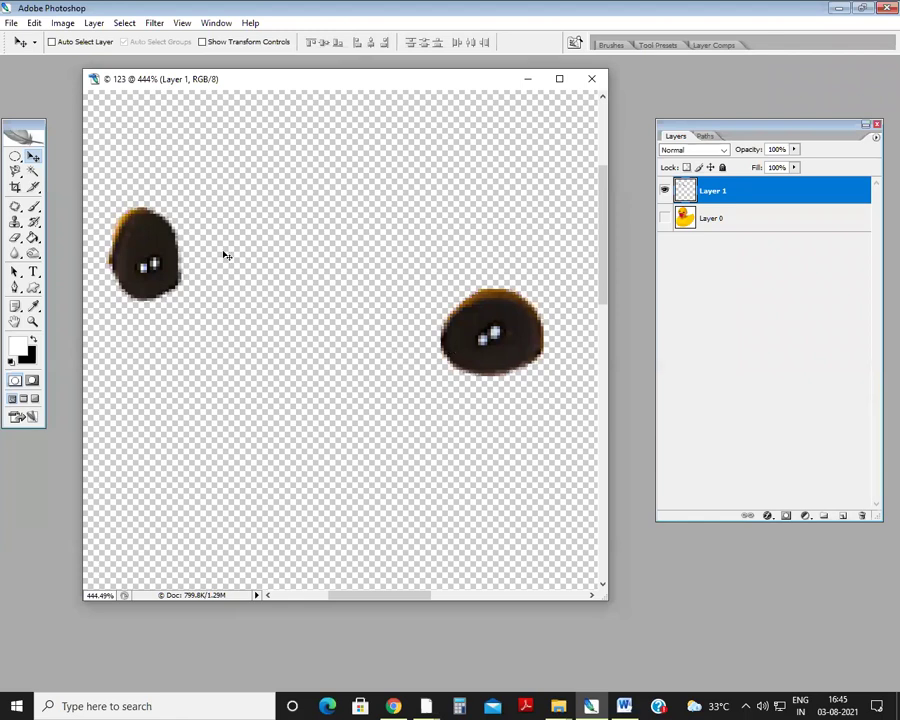
Load the pupils of Layer 1 as a selection, recolour their midtones from the Original with the More Blue variation, and deselect them.
left_click(686, 192, "ctrl")
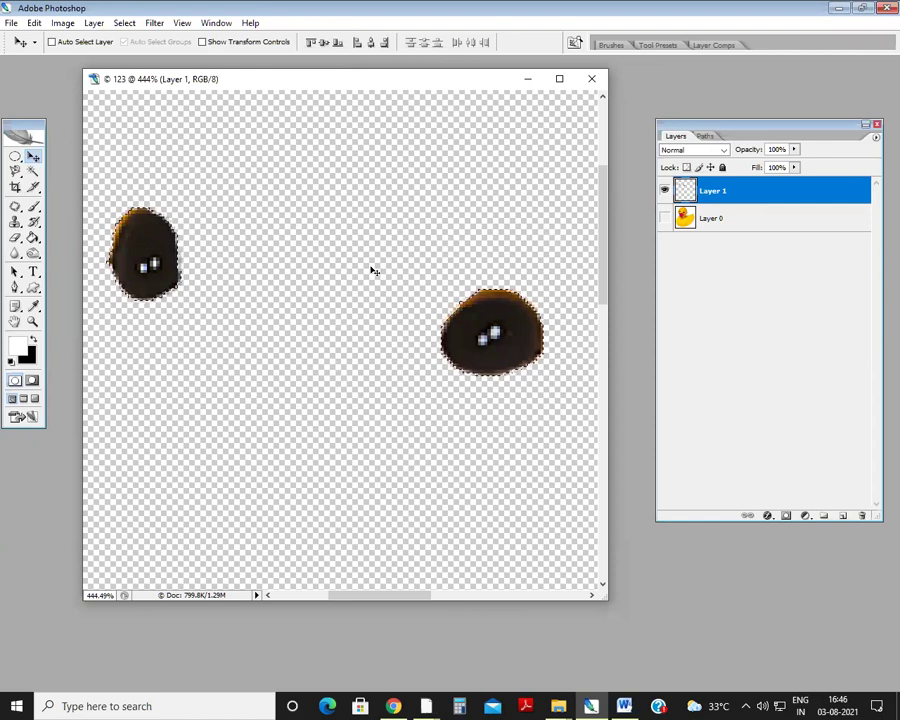
left_click(61, 23)
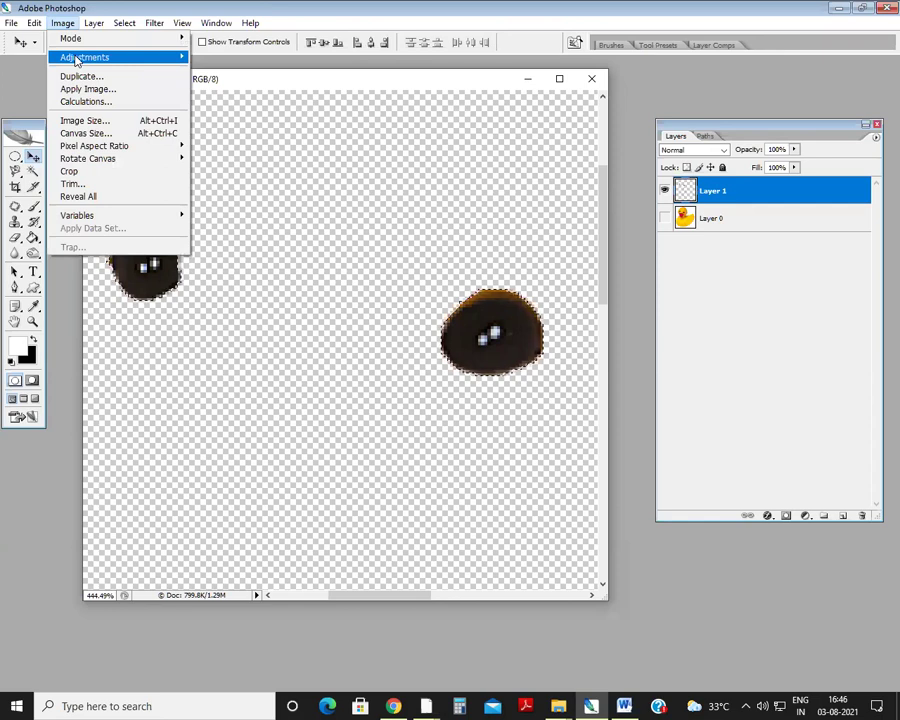
mouse_move(86, 58)
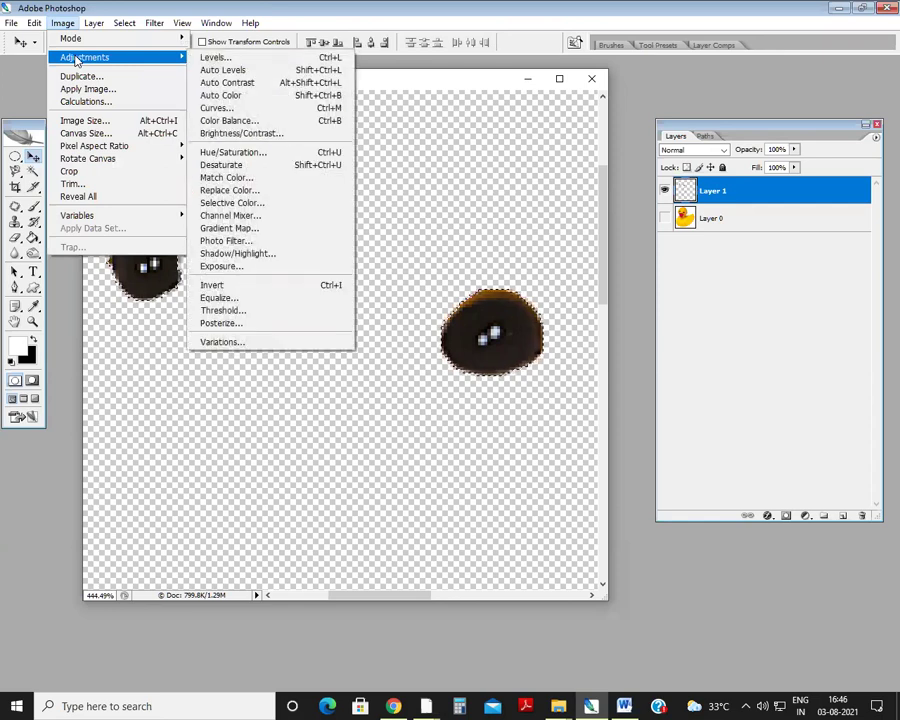
left_click(236, 342)
left_click(255, 252)
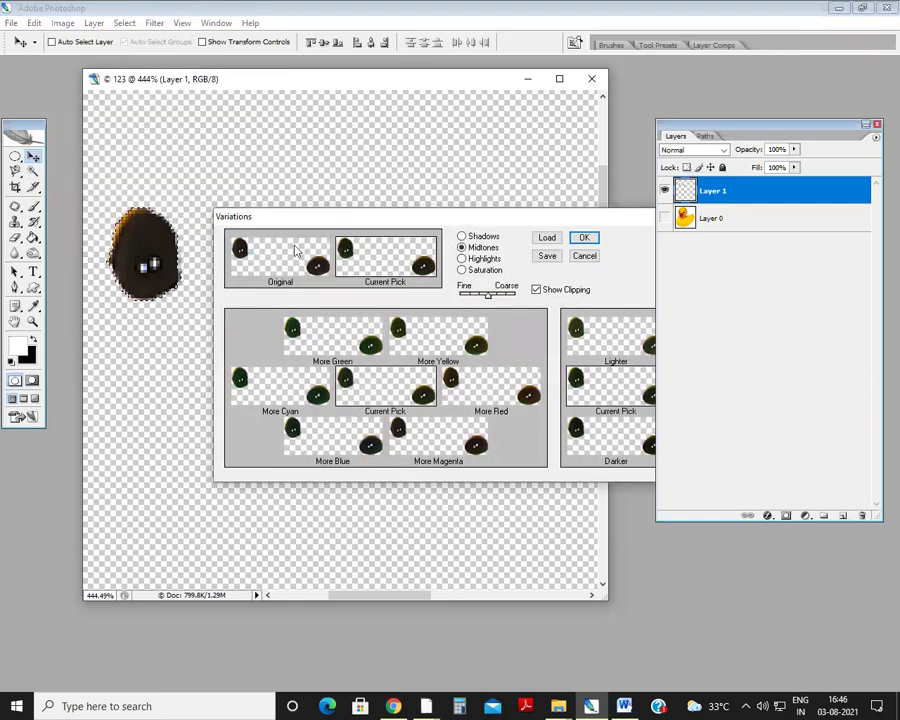
left_click_drag(415, 223, 345, 133)
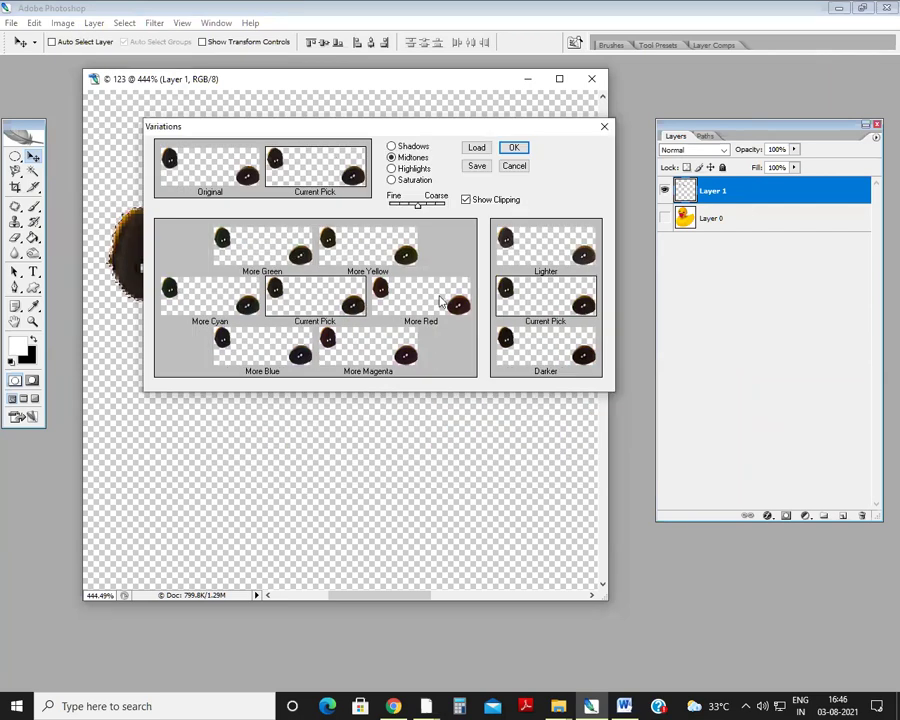
left_click(279, 340)
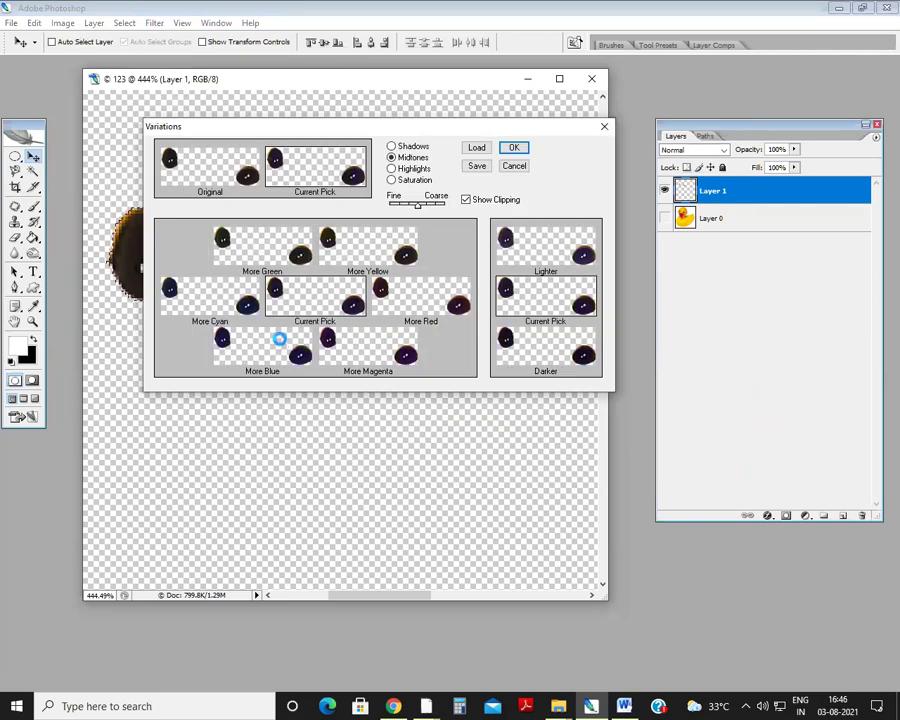
left_click(502, 148)
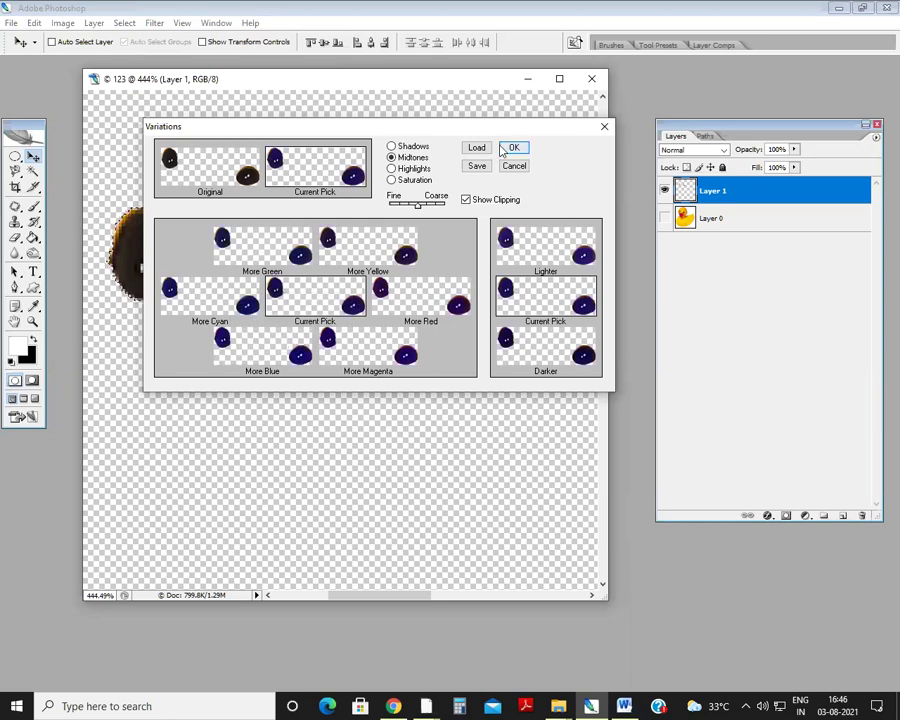
key("ctrl+d")
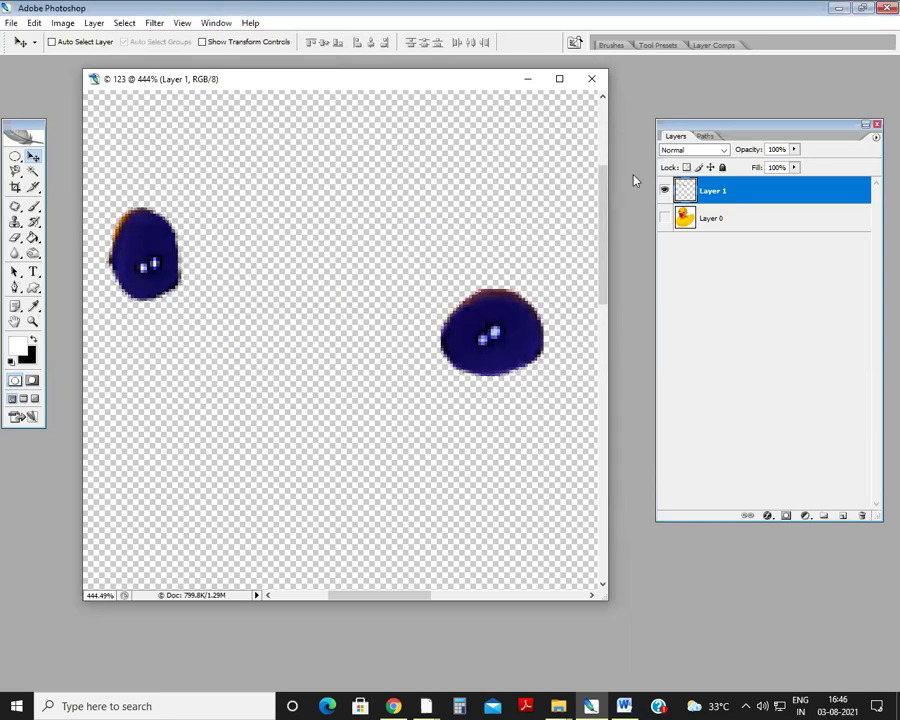
Show Layer 0 again and toggle Layer 1 on and off to compare the blue pupils with the original eyes.
left_click(664, 218)
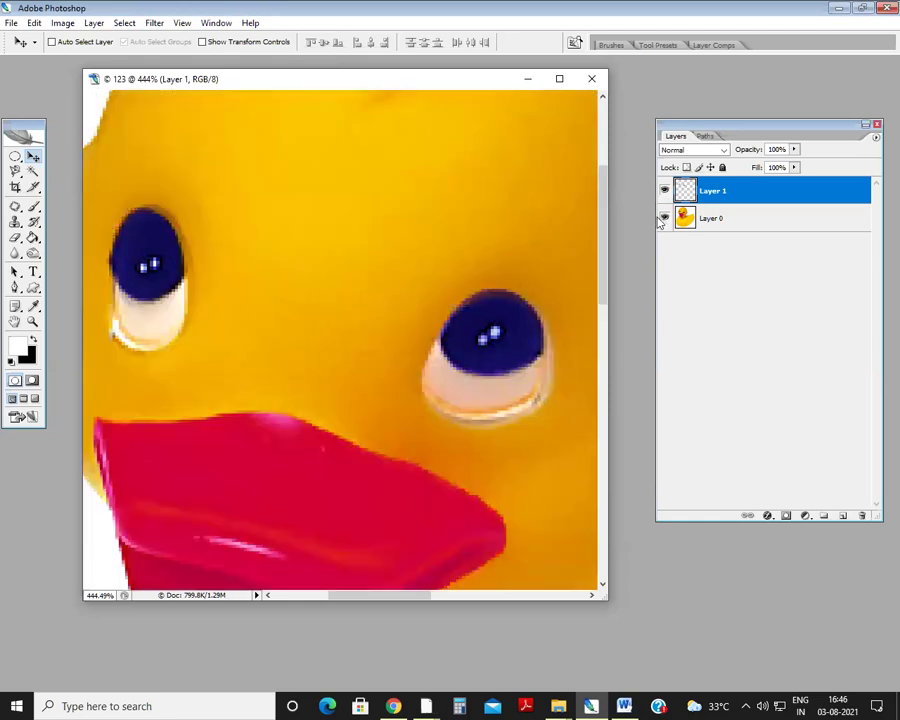
scroll(569, 259, "down", 2)
scroll(569, 259, "down", 1)
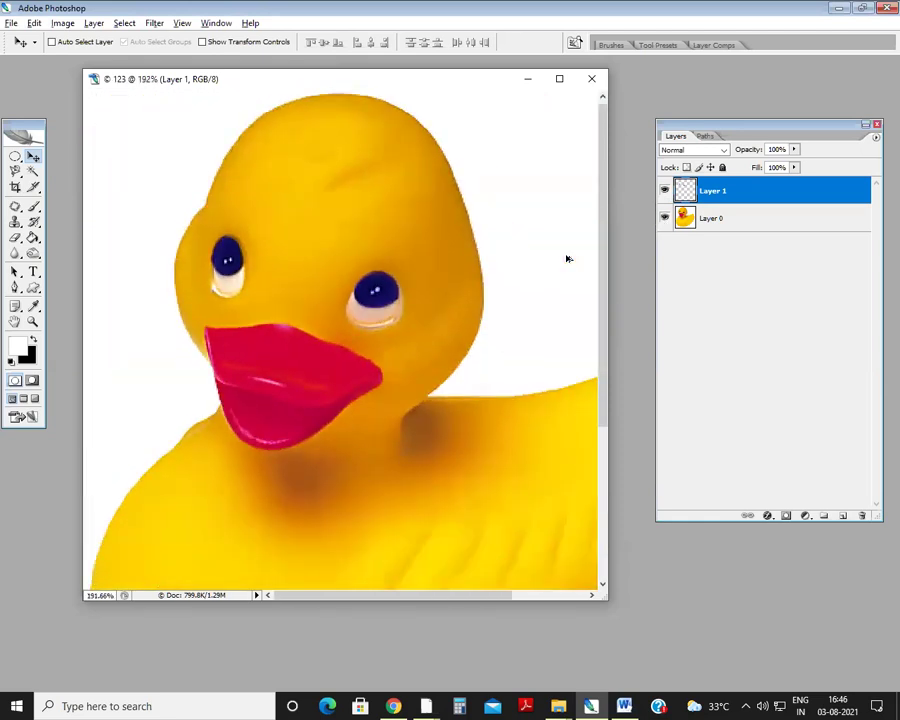
scroll(567, 259, "up", 1)
key("alt")
left_click(665, 191)
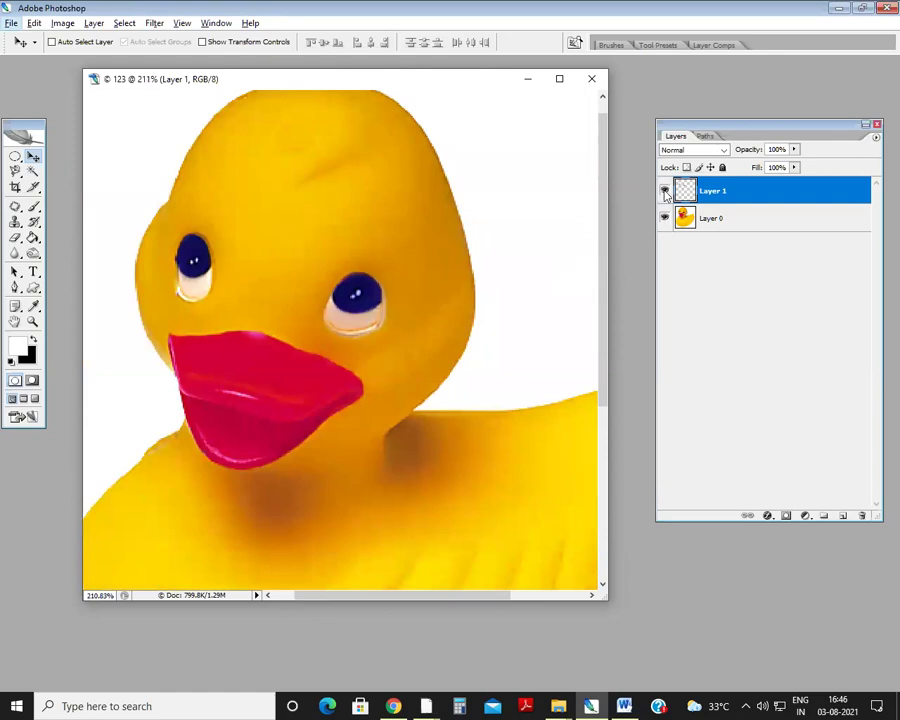
left_click(665, 192)
left_click(665, 192)
left_click(665, 192)
left_click(665, 192)
left_click(665, 192)
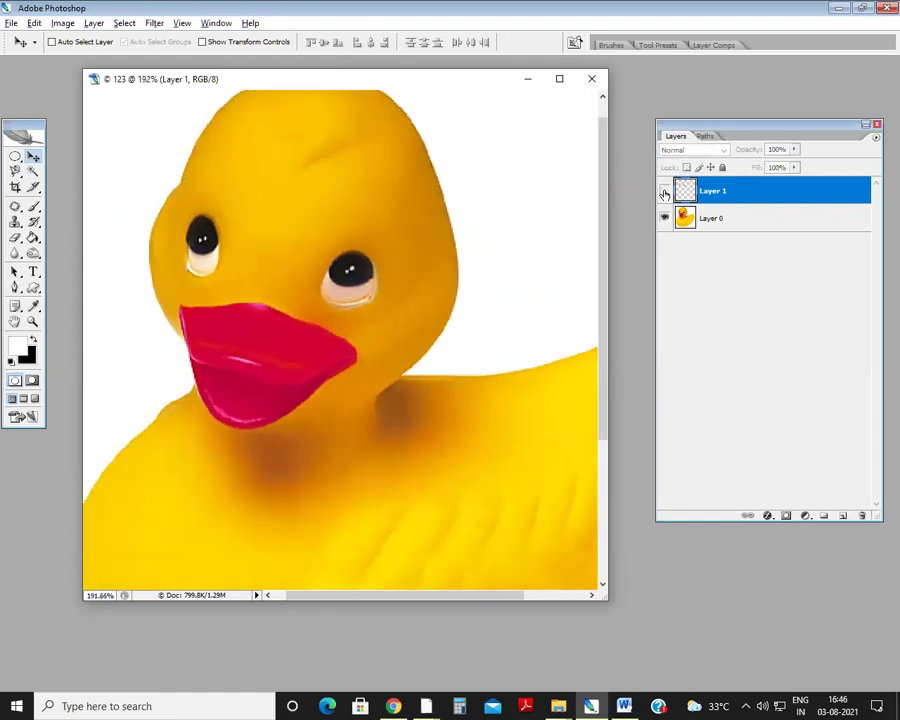
scroll(580, 245, "down", 2)
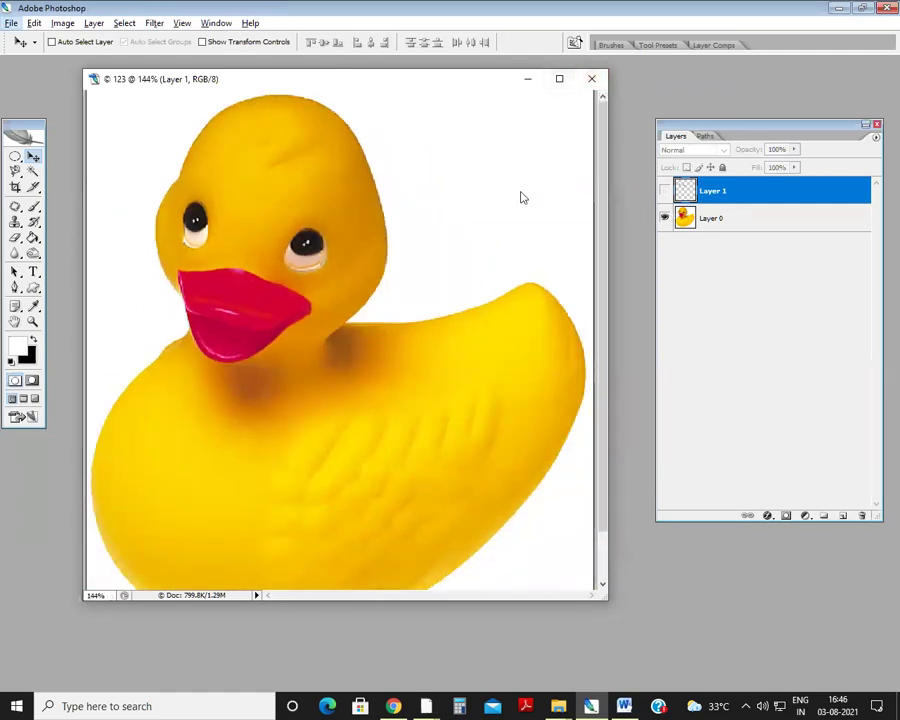
Close the 123 document without saving its changes and bring up the dialog for opening another image.
left_click(589, 80)
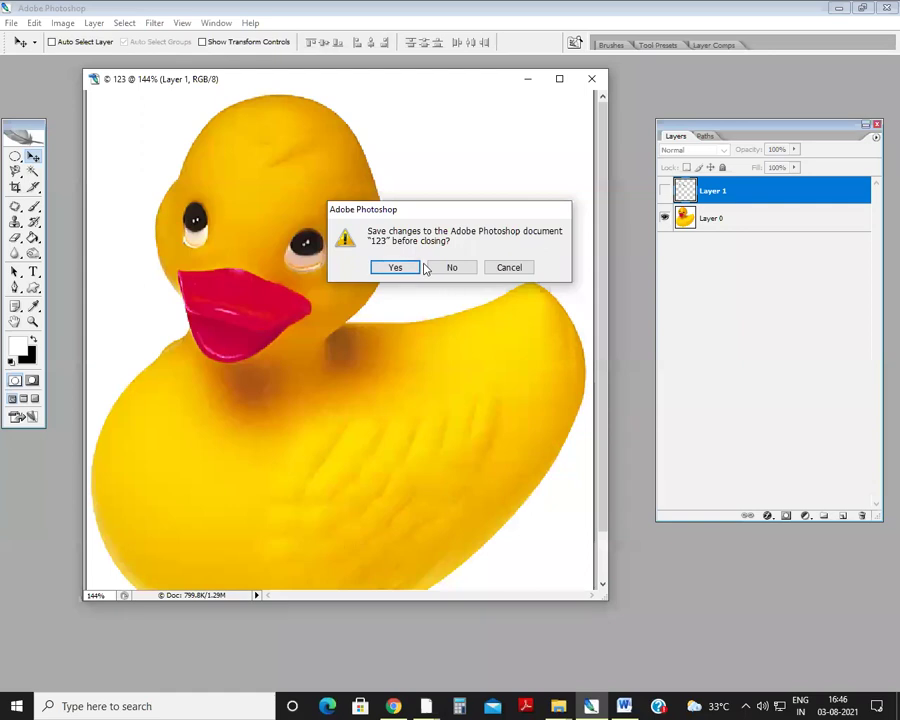
left_click(450, 269)
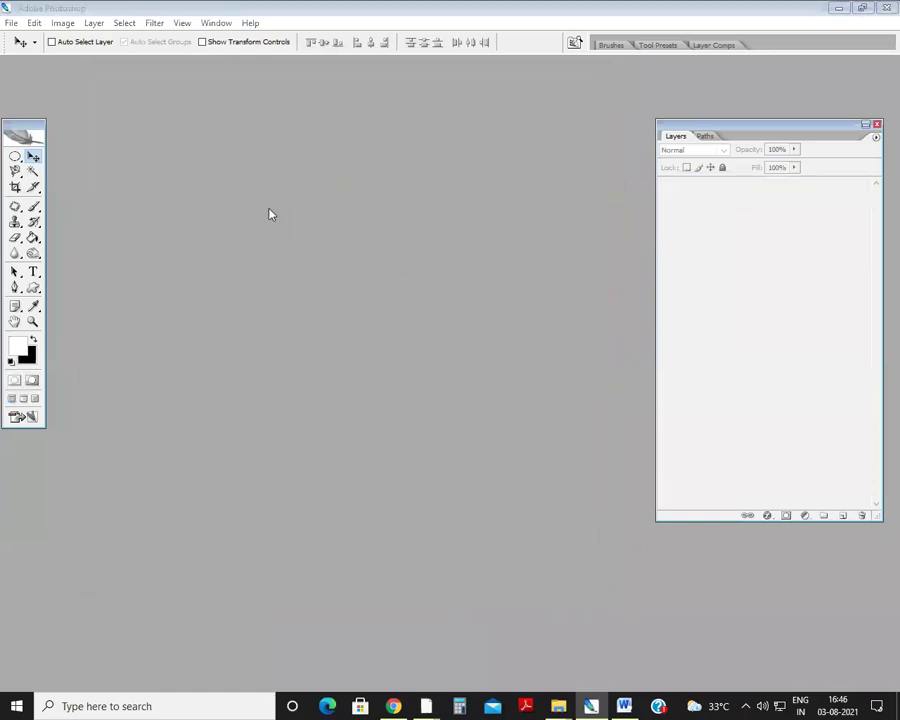
left_click(292, 267)
double_click(293, 270)
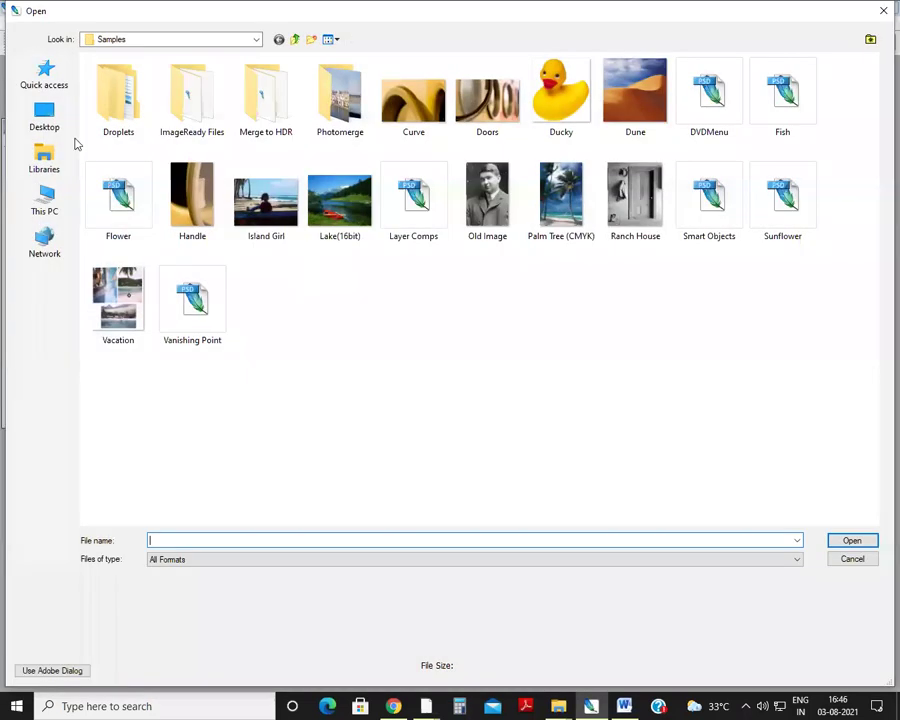
Open Ranch House from Program Files (x86), Adobe, Adobe Photoshop CS2, Samples on drive C, and reposition its window in the workspace.
left_click(45, 132)
left_click(47, 198)
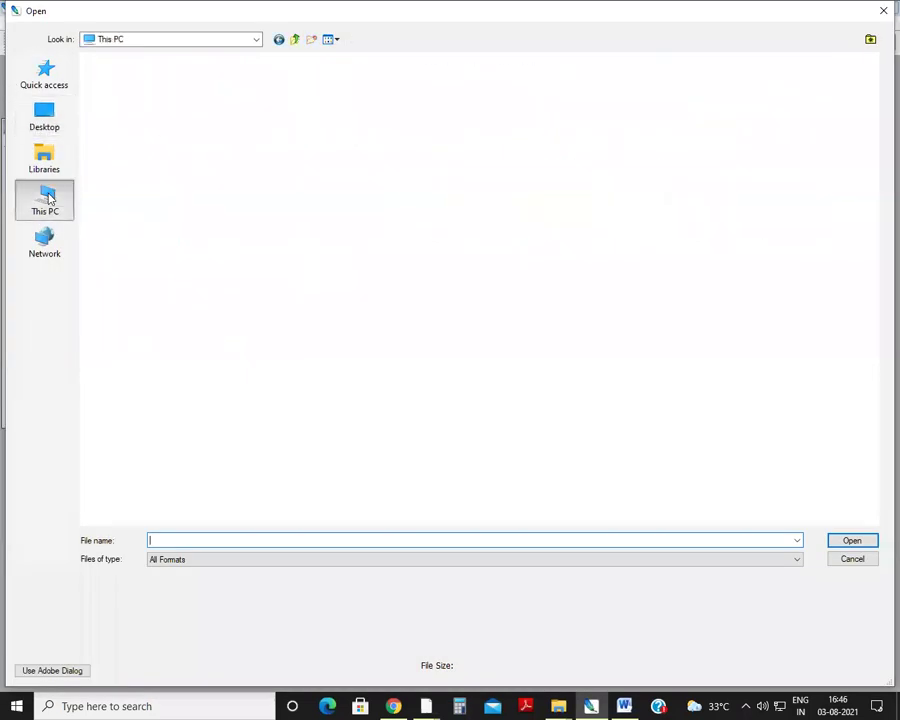
double_click(130, 172)
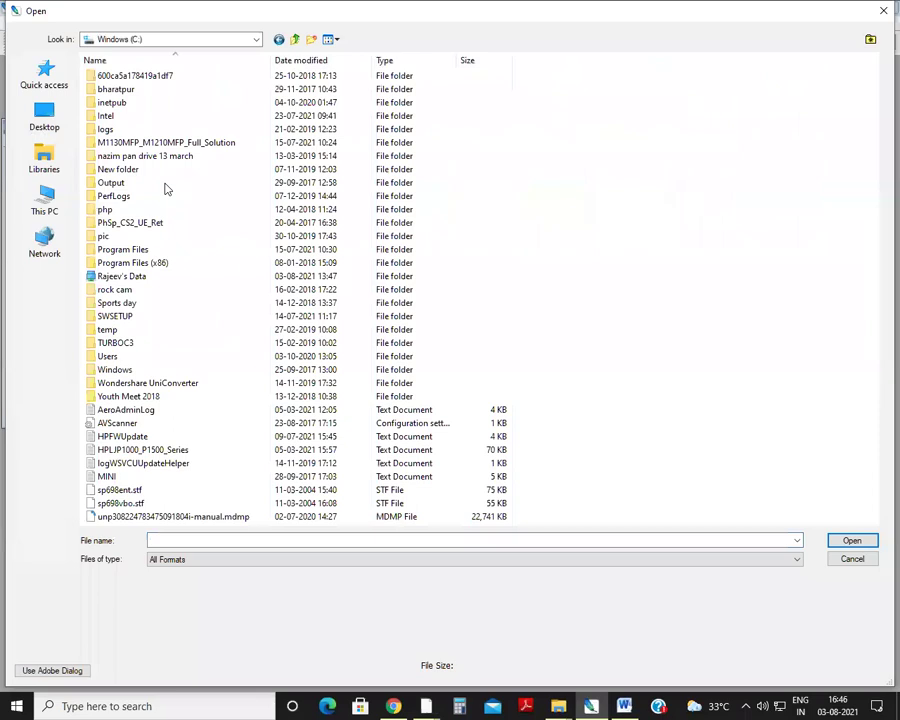
double_click(162, 263)
double_click(110, 89)
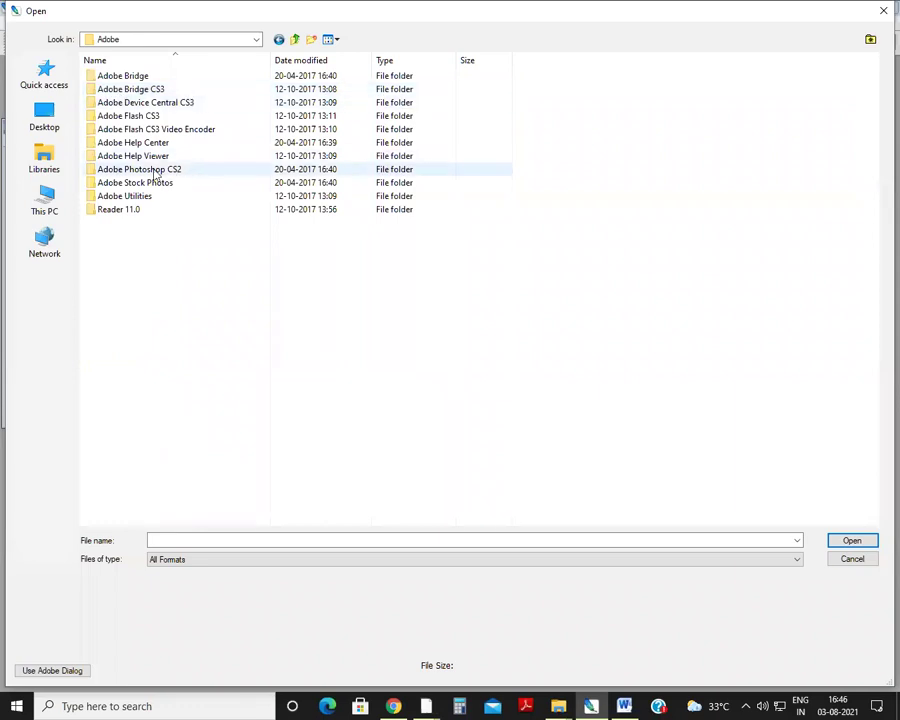
double_click(155, 170)
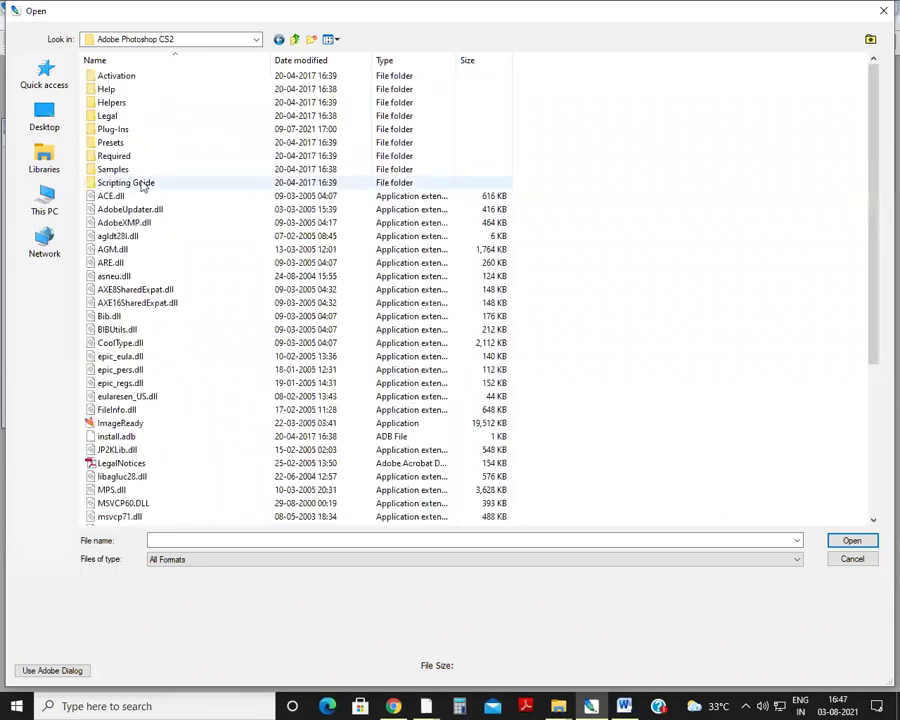
double_click(115, 169)
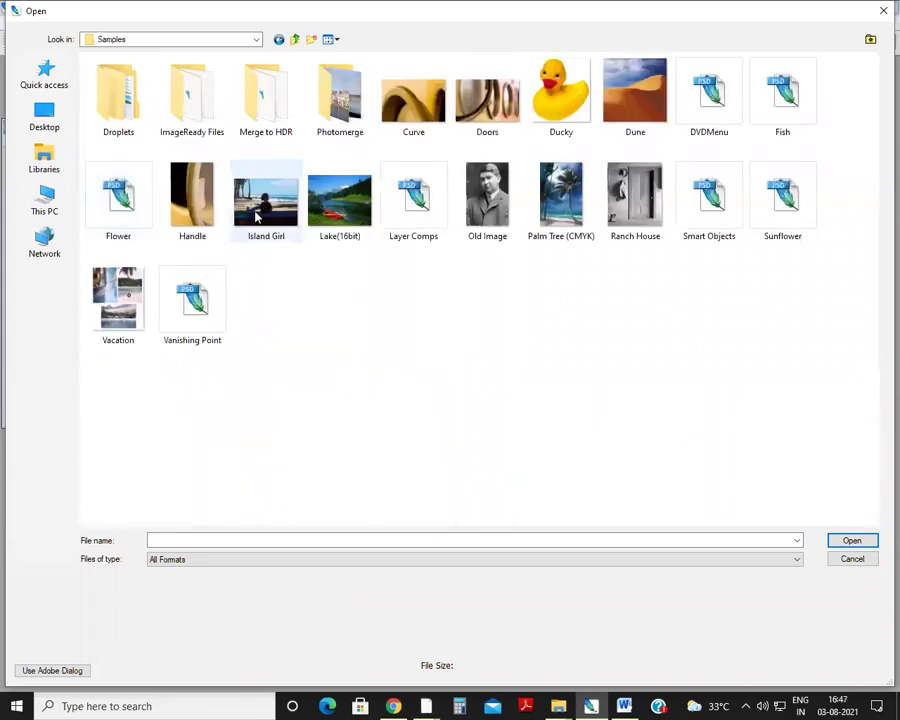
left_click(634, 192)
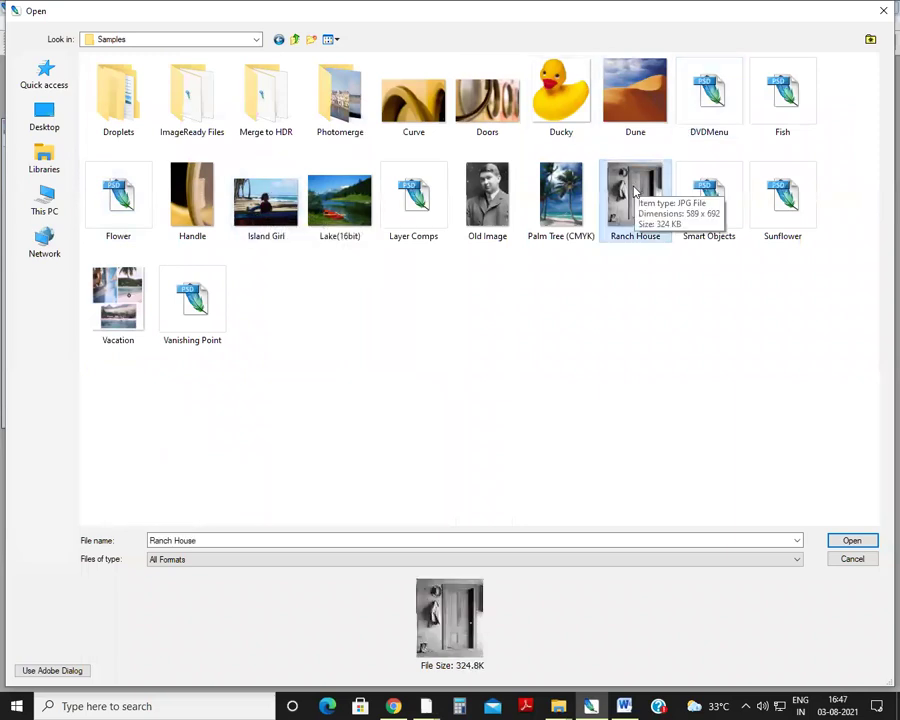
left_click(848, 540)
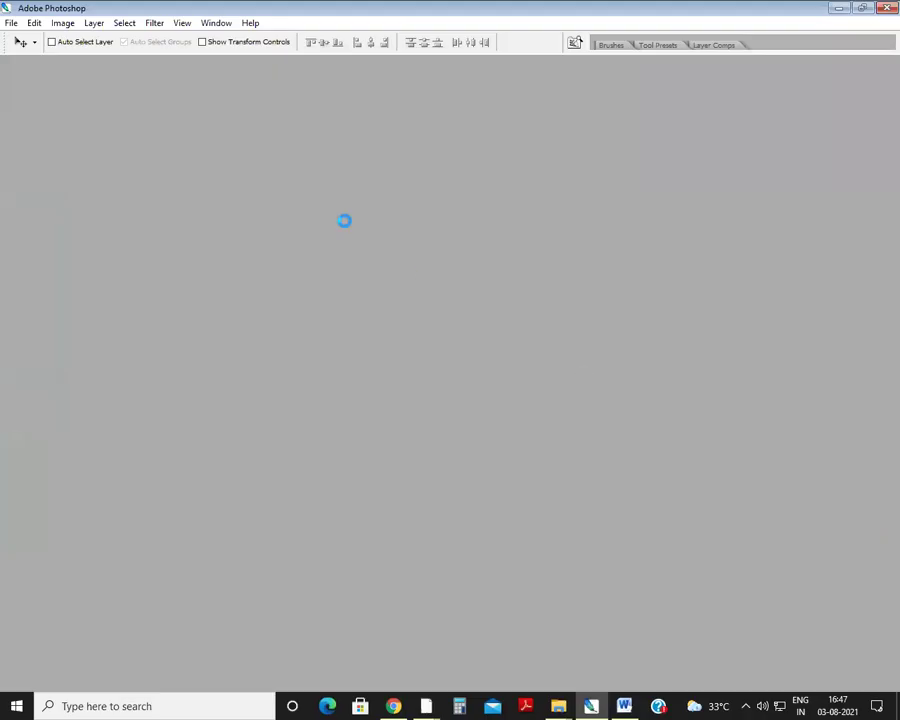
left_click_drag(178, 67, 253, 70)
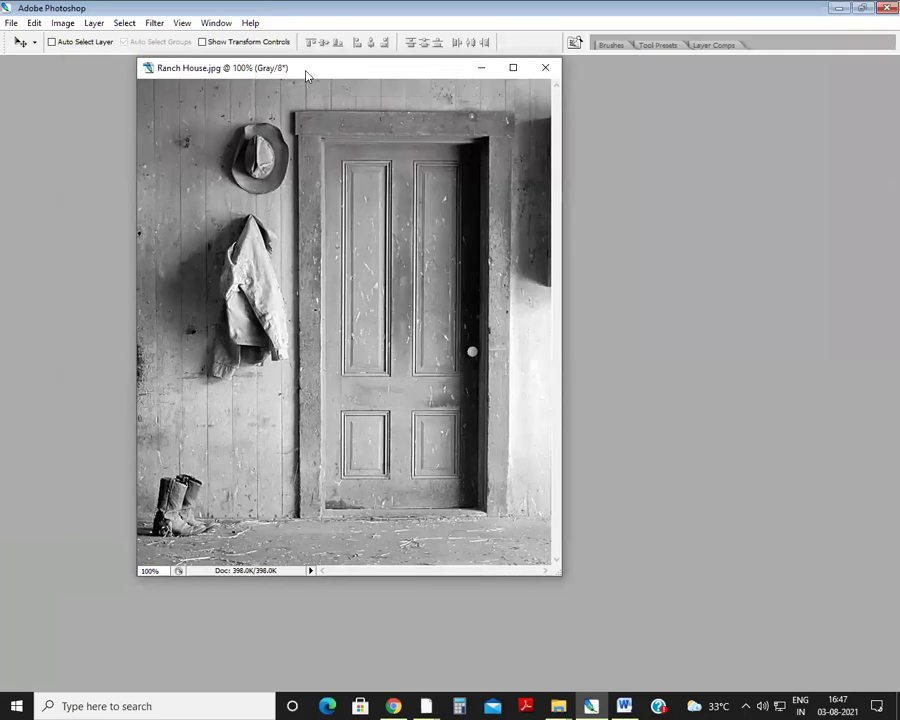
Duplicate the Ranch House image under its default copy name and keep only the duplicate open.
left_click_drag(305, 79, 291, 102)
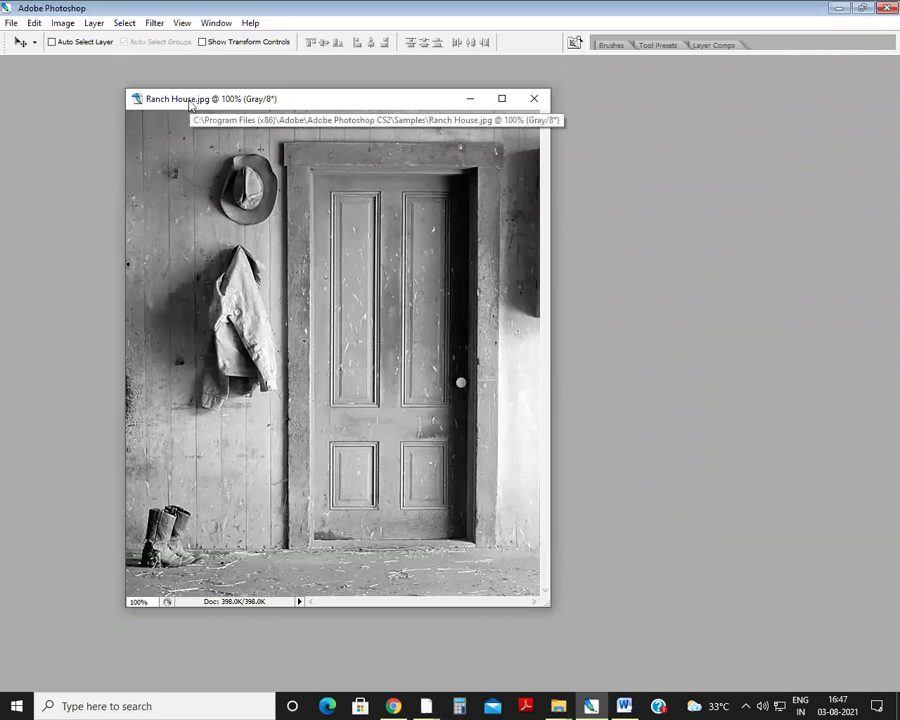
double_click(190, 100)
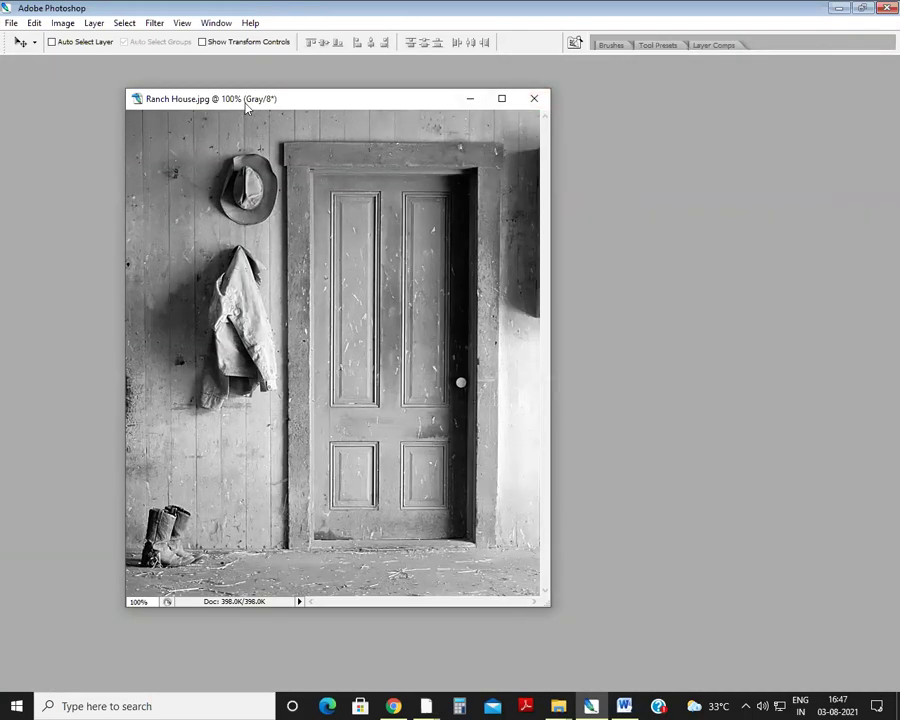
right_click(246, 106)
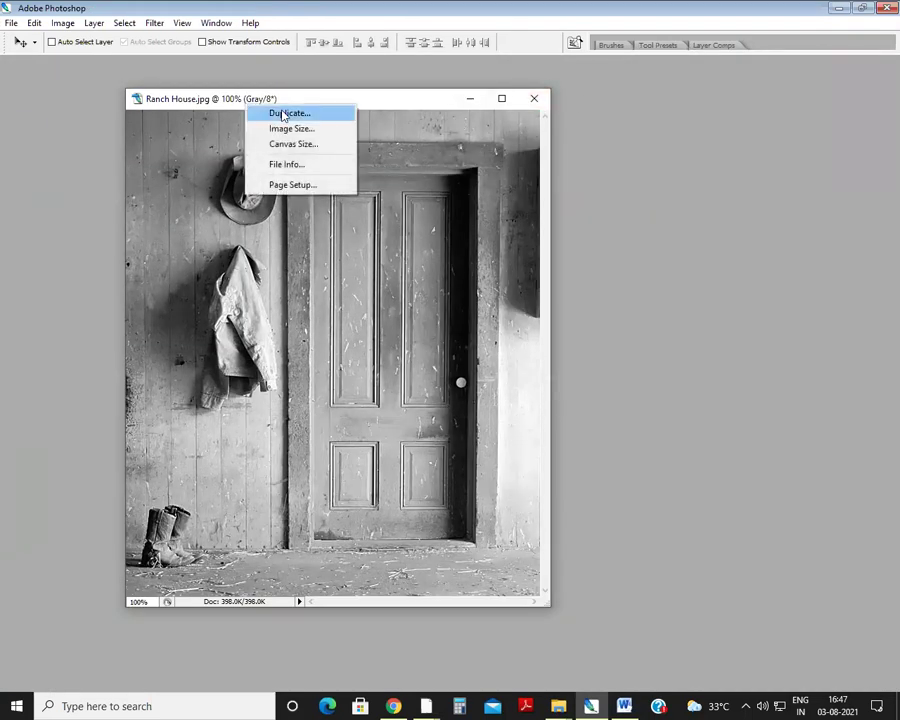
left_click(283, 114)
left_click(553, 236)
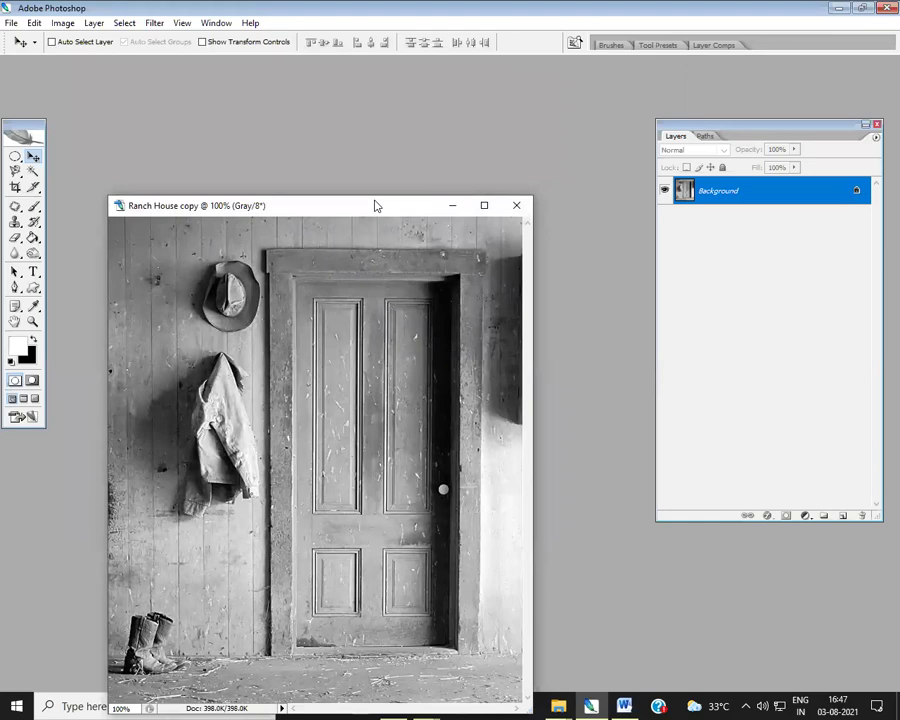
Move the Ranch House copy window higher in the workspace and convert its locked Background into Layer 0.
left_click_drag(375, 205, 380, 72)
double_click(858, 192)
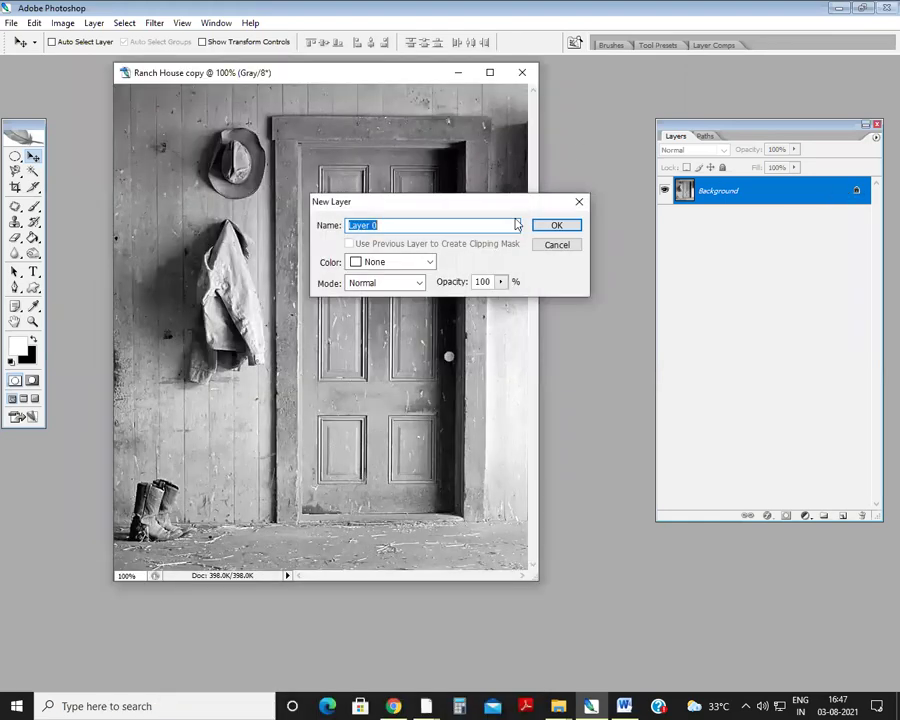
left_click(565, 226)
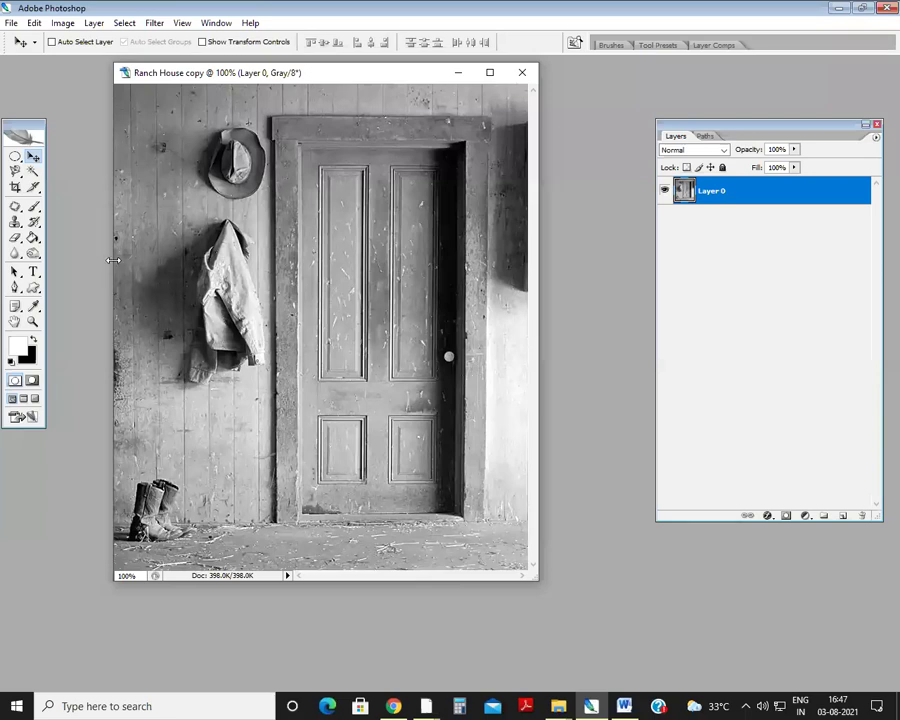
Select the door and its frame with the Rectangular Marquee, subtracting the excess strip of wall beside the frame's left edge.
left_click(16, 158)
left_click_drag(16, 158, 60, 152)
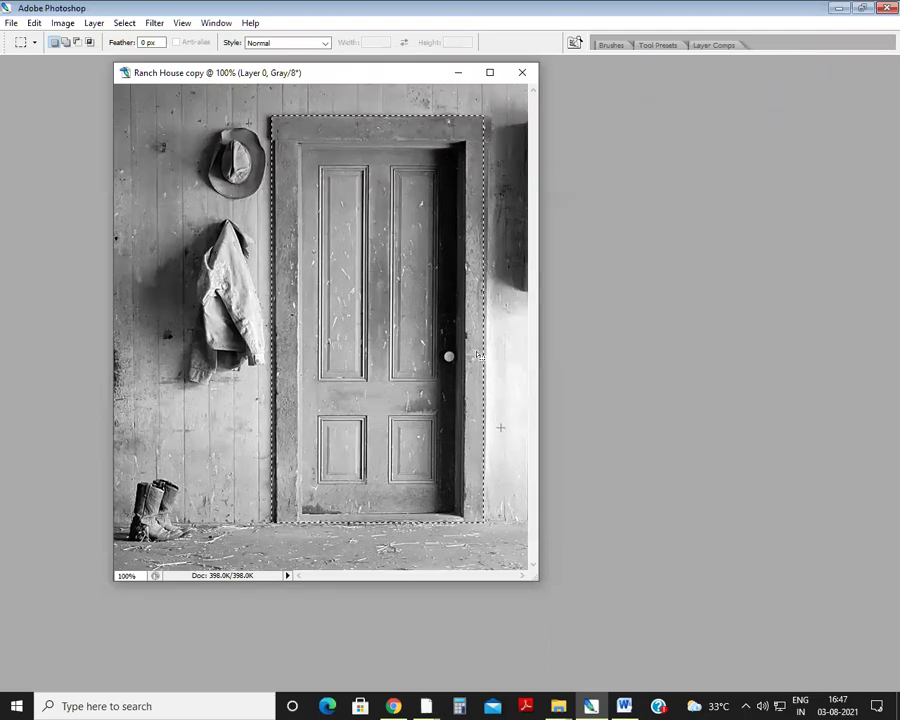
left_click(404, 161)
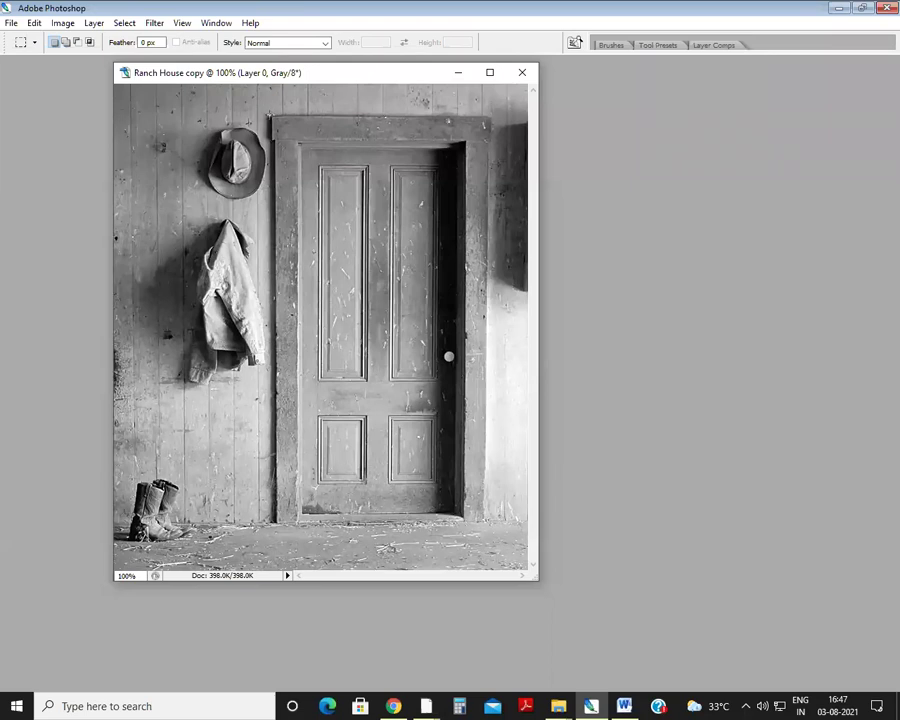
left_click_drag(270, 118, 430, 390)
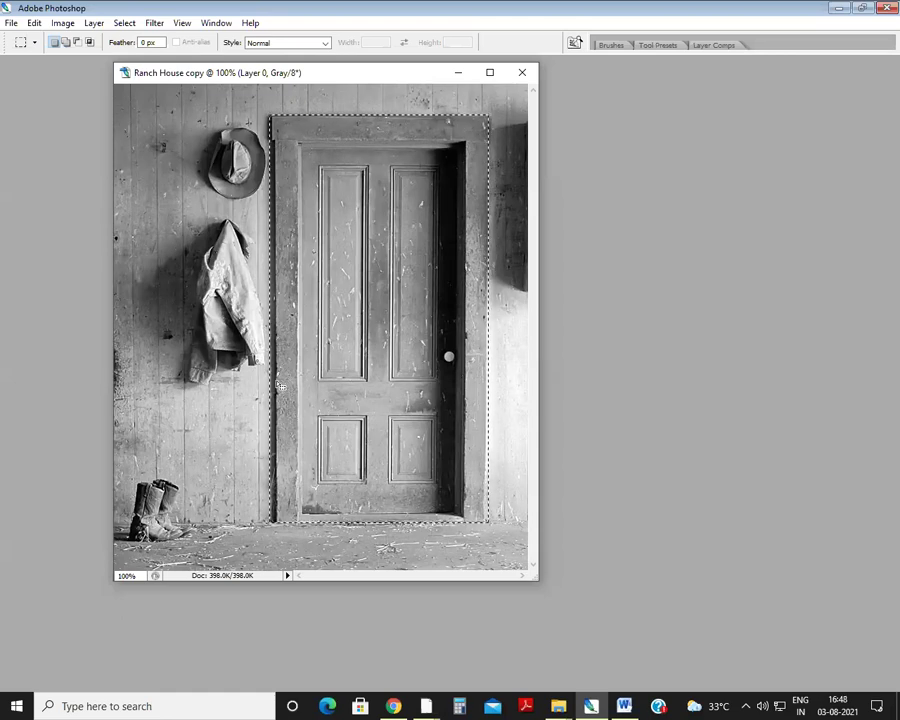
left_click(78, 43)
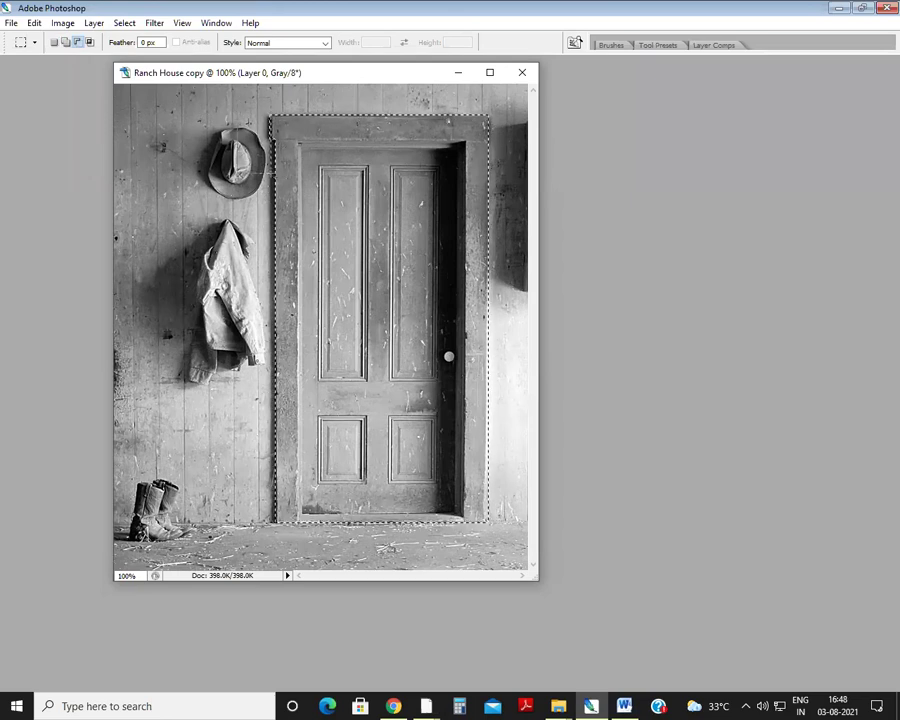
Try a Lighter variation on the selected door with Variations, and dismiss the adjustment without applying it.
left_click(62, 23)
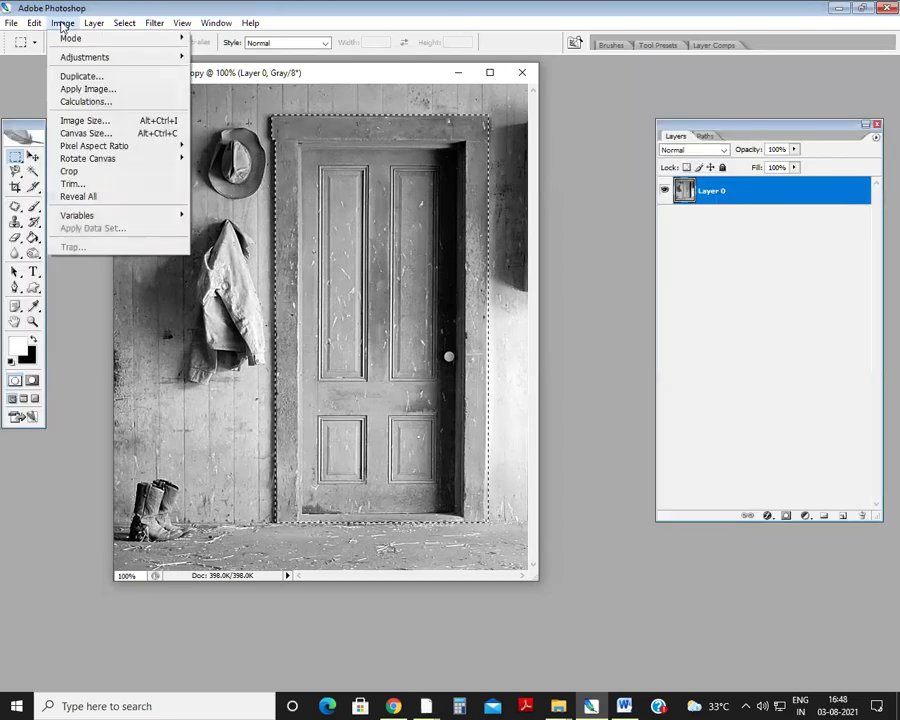
mouse_move(88, 60)
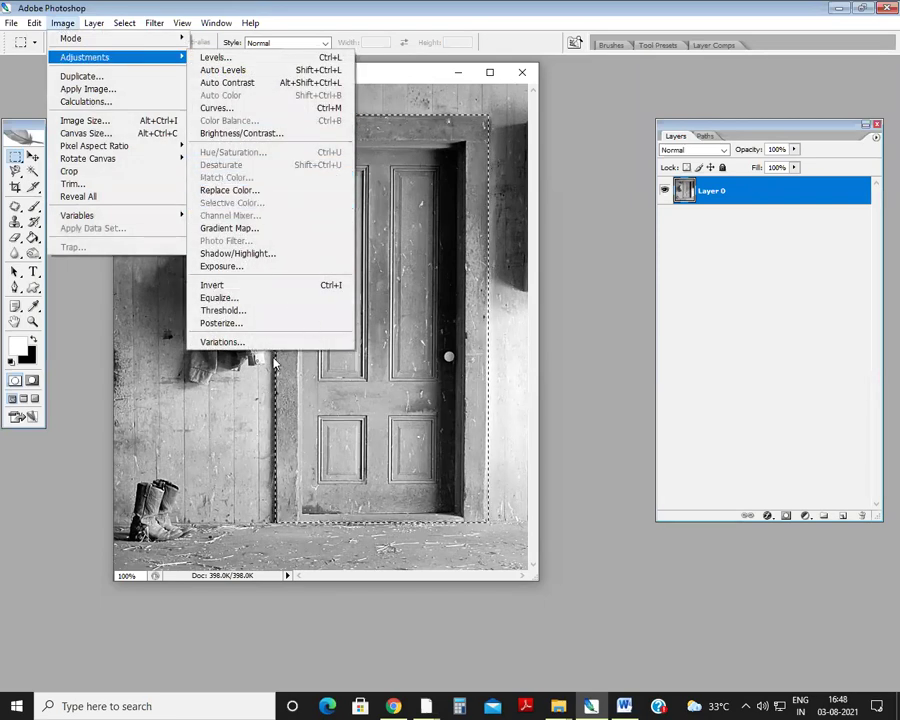
left_click(252, 343)
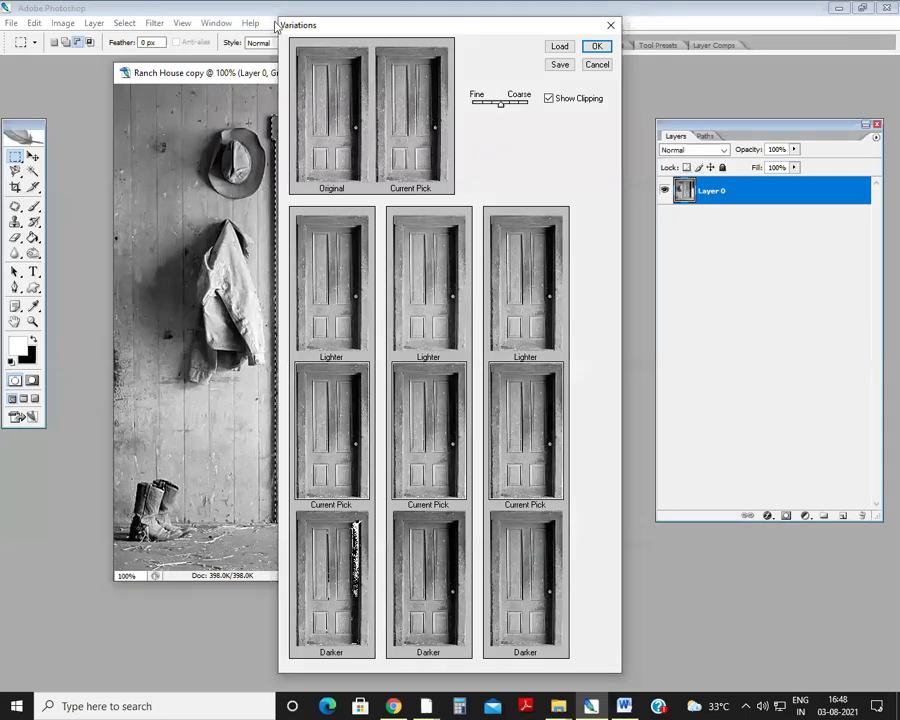
left_click_drag(277, 24, 213, 8)
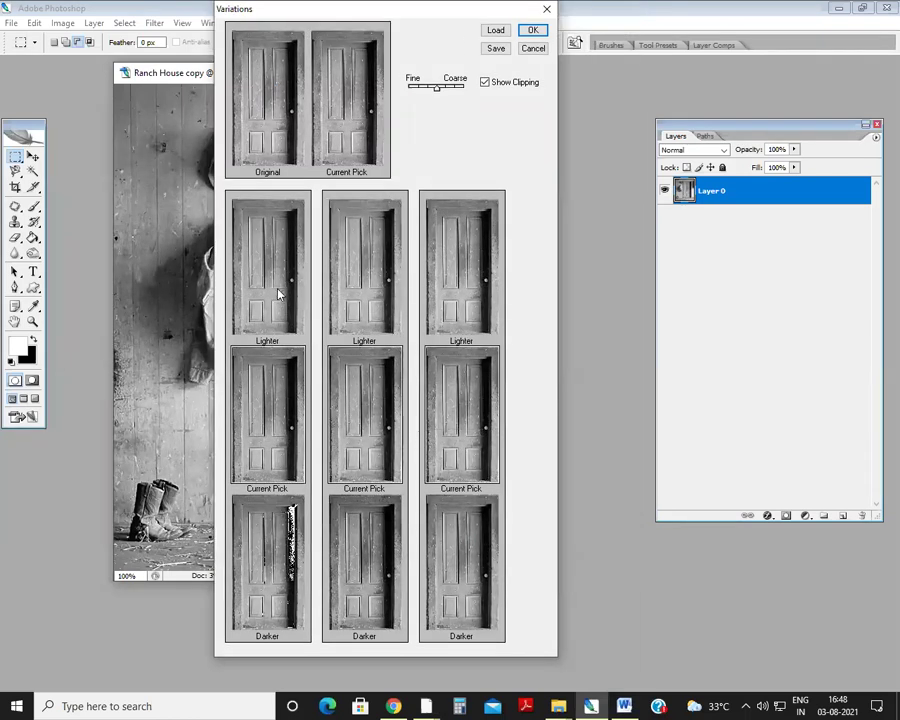
left_click(448, 283)
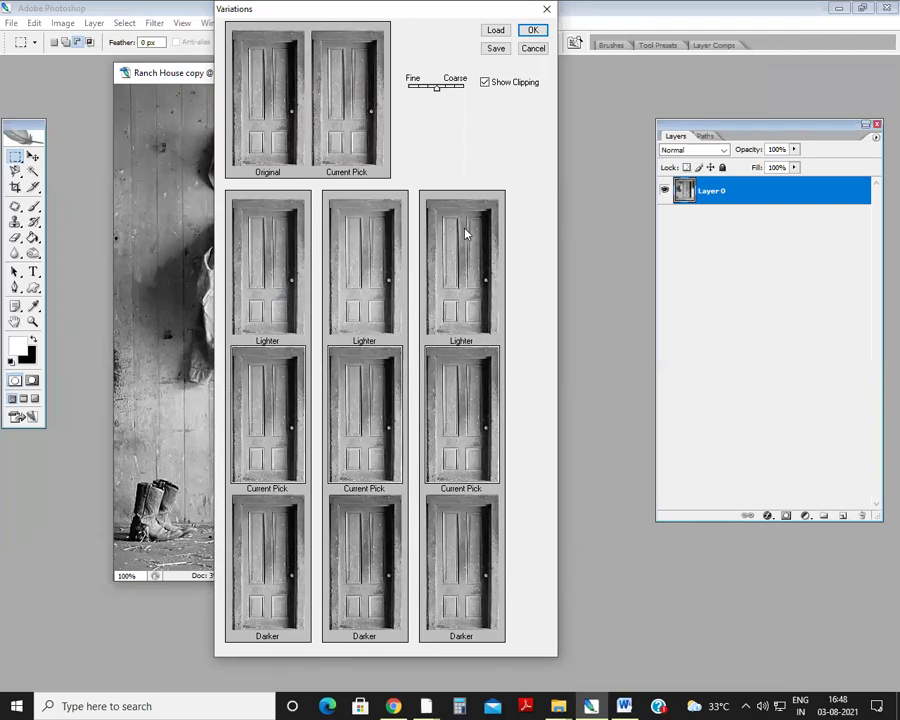
left_click(530, 53)
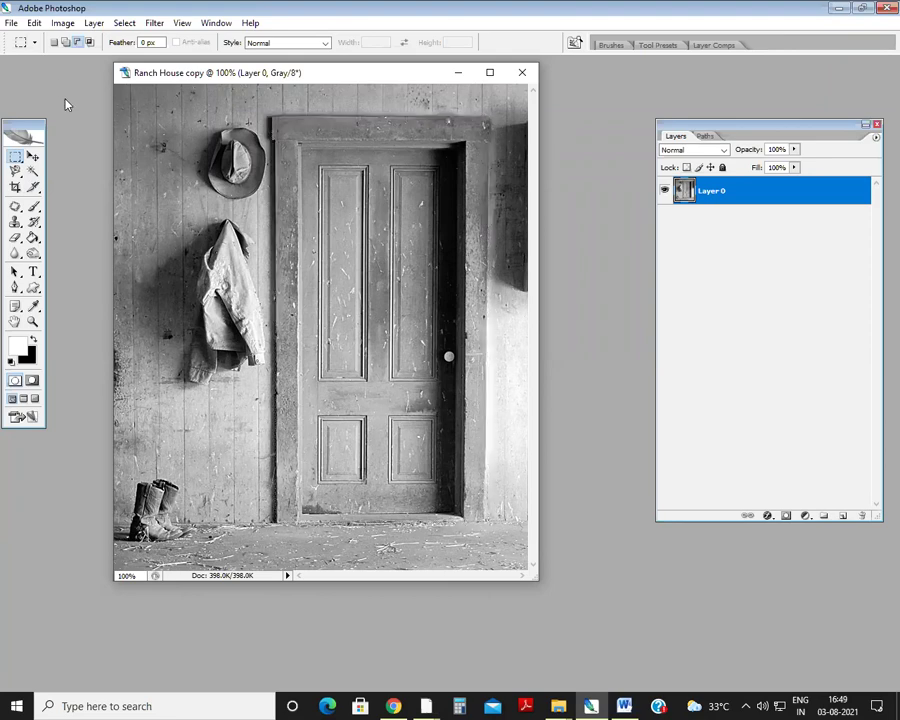
Examine the background contents and color modes offered for a new document, without creating one.
left_click(10, 23)
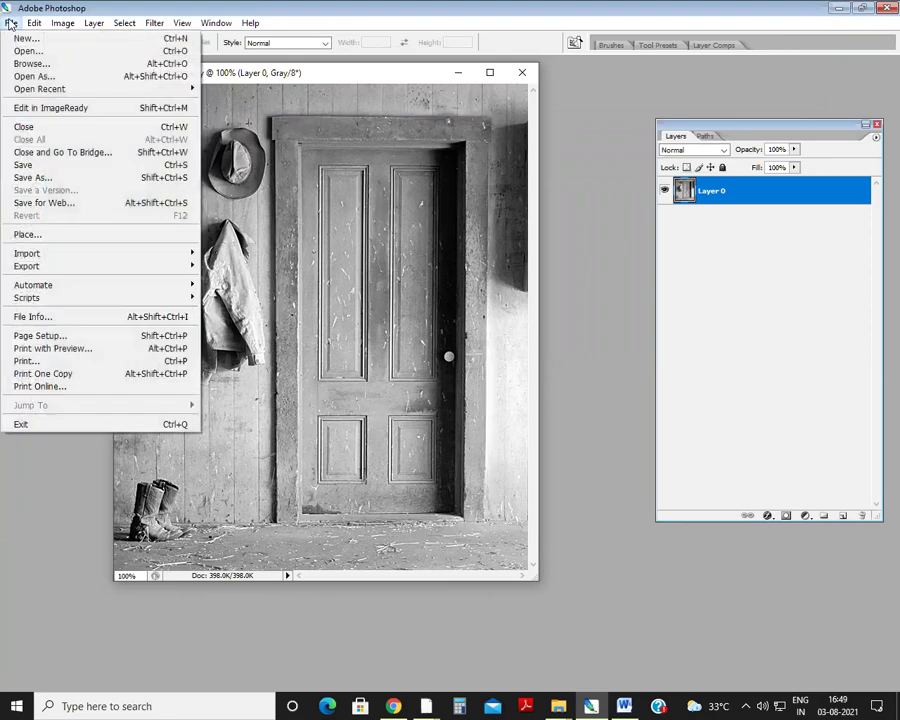
left_click(27, 42)
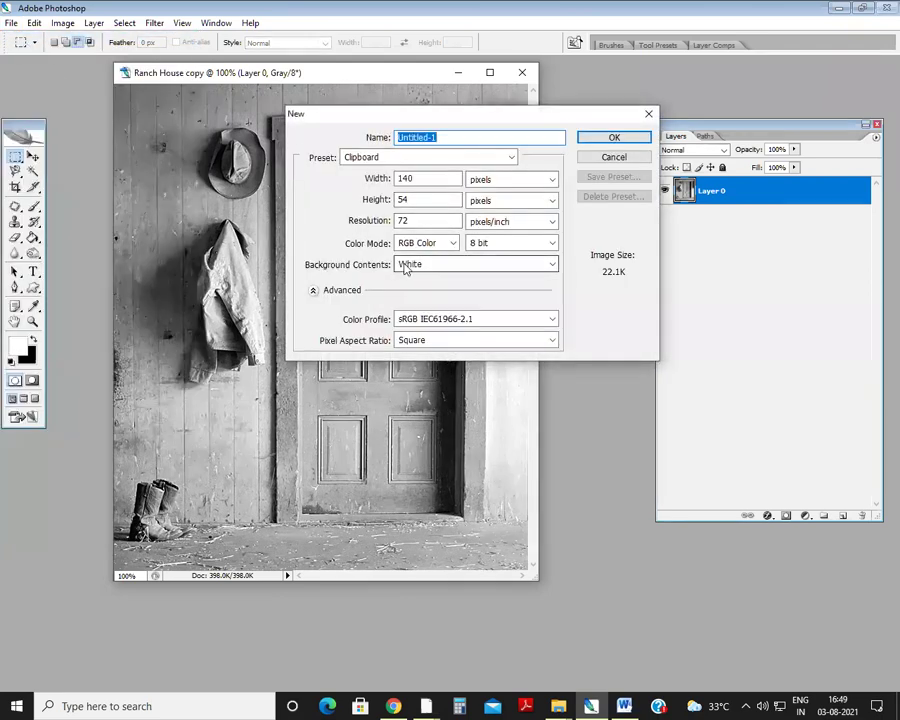
left_click(450, 264)
left_click(450, 276)
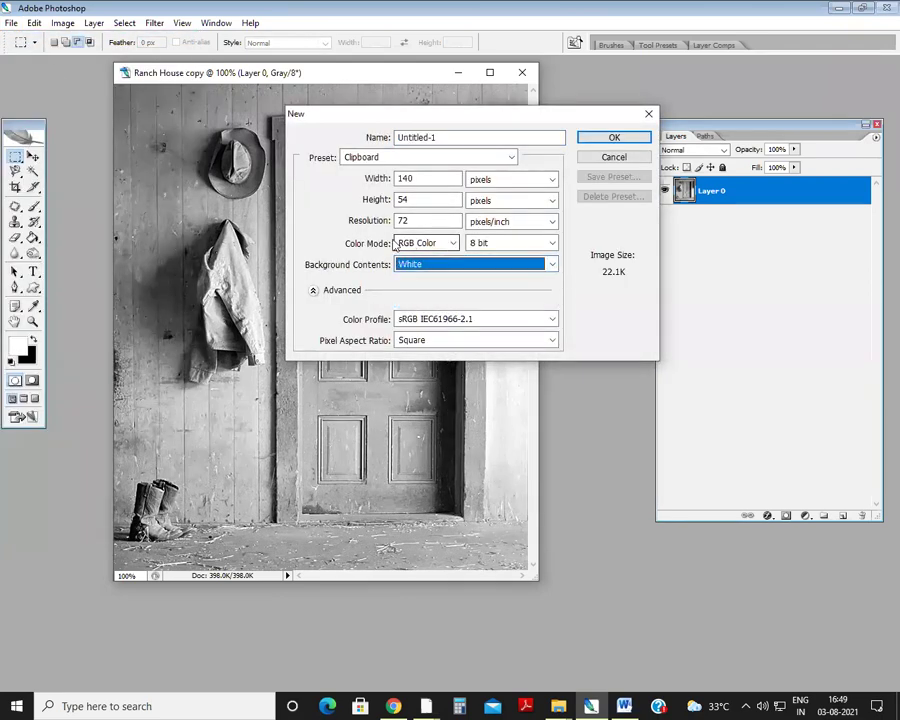
left_click(446, 245)
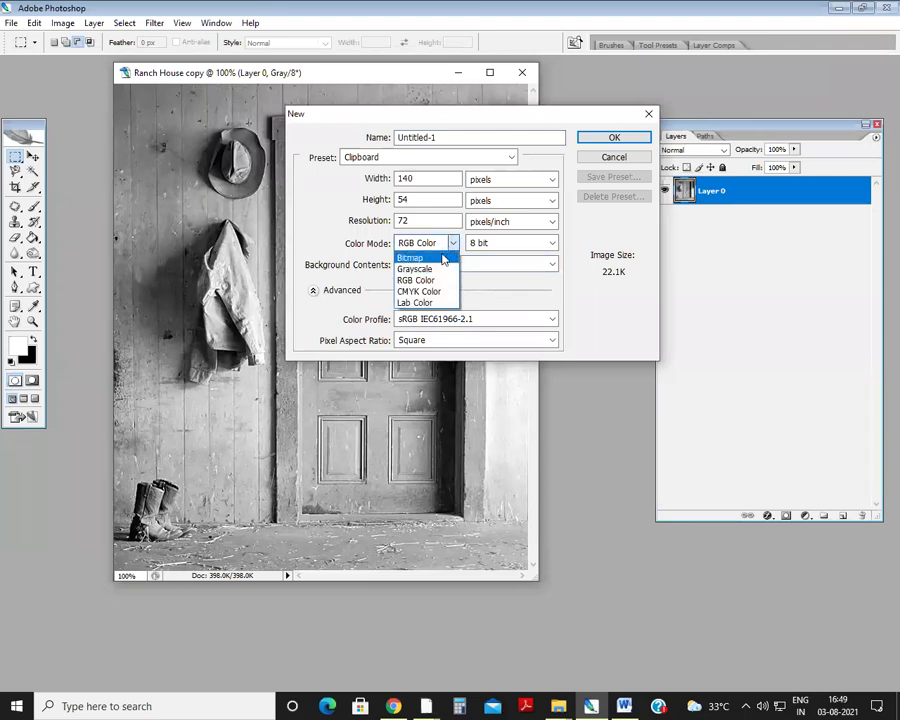
left_click(554, 287)
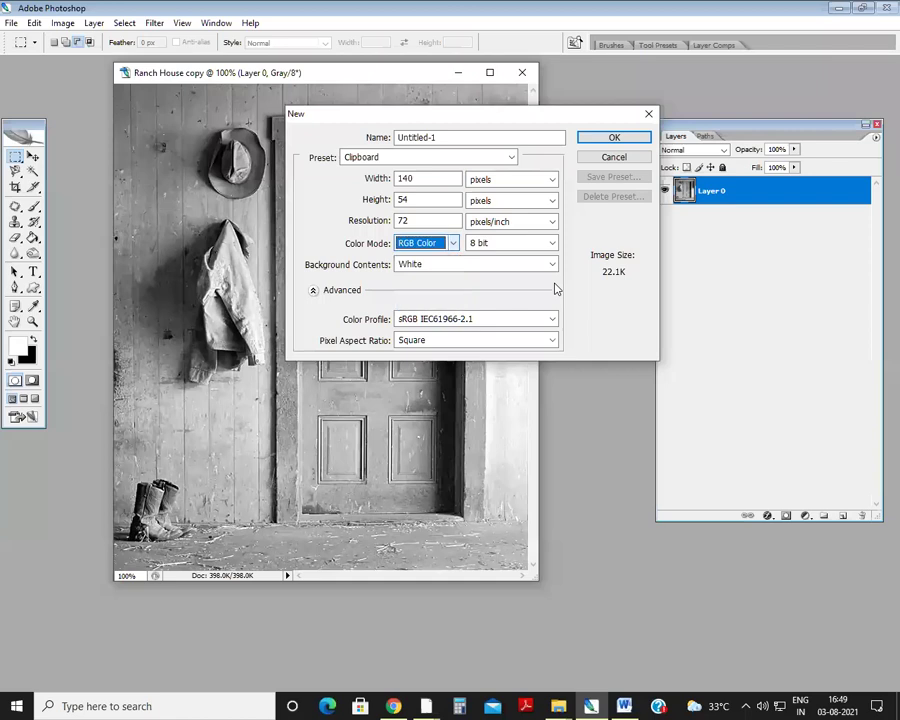
left_click(451, 245)
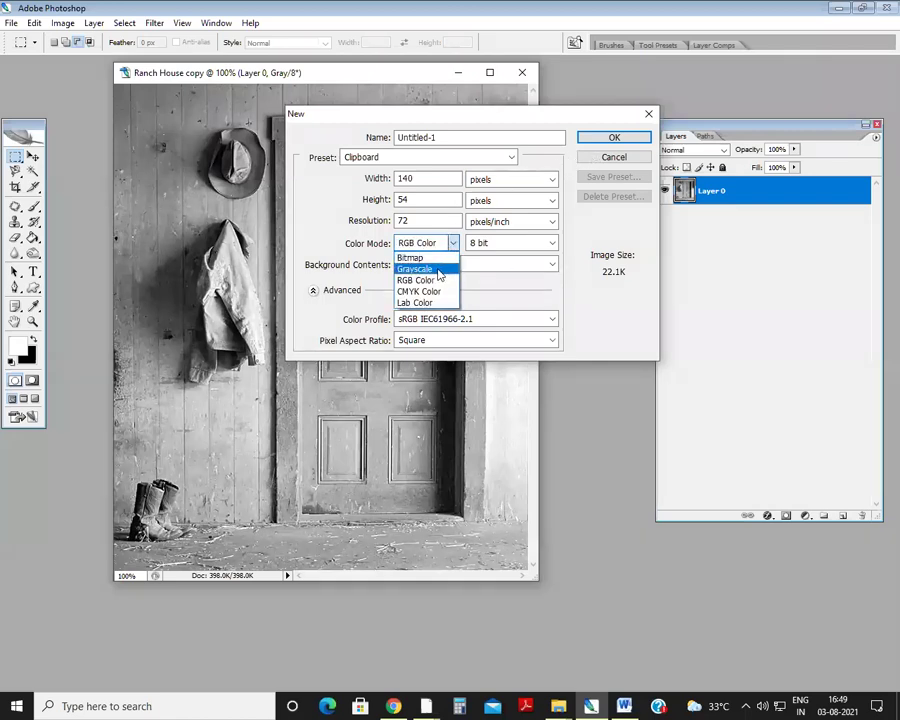
left_click(613, 157)
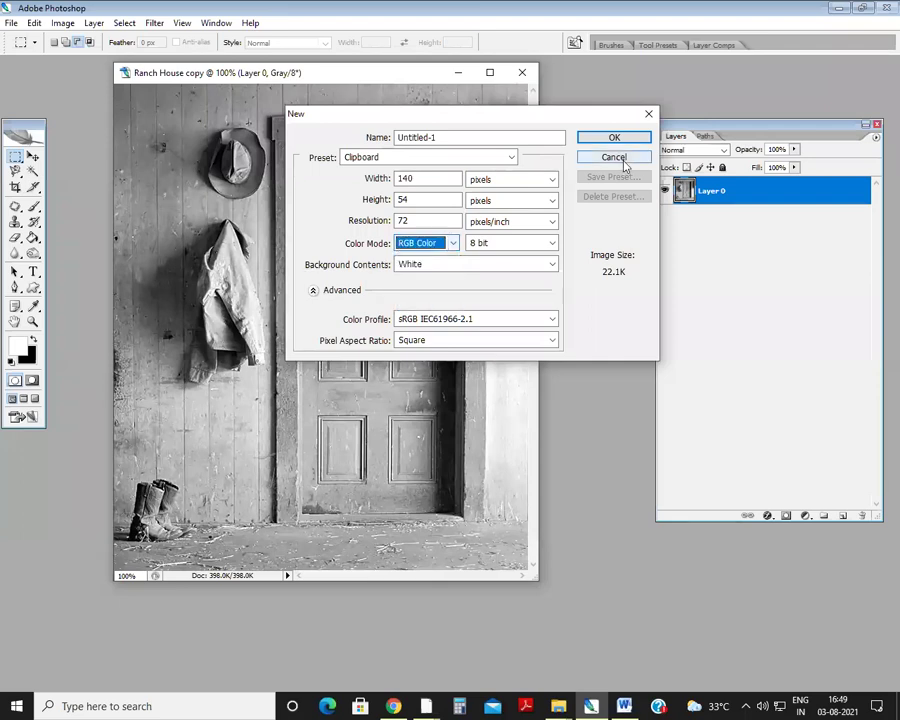
left_click(614, 157)
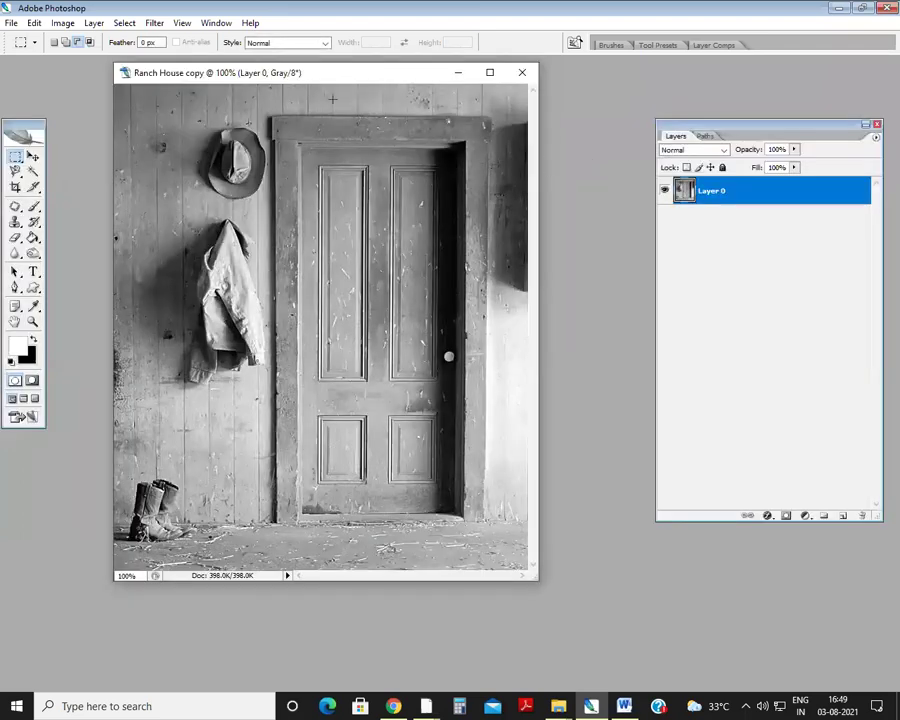
Reposition the Ranch House copy window and convert the image to RGB Color mode.
left_click(32, 156)
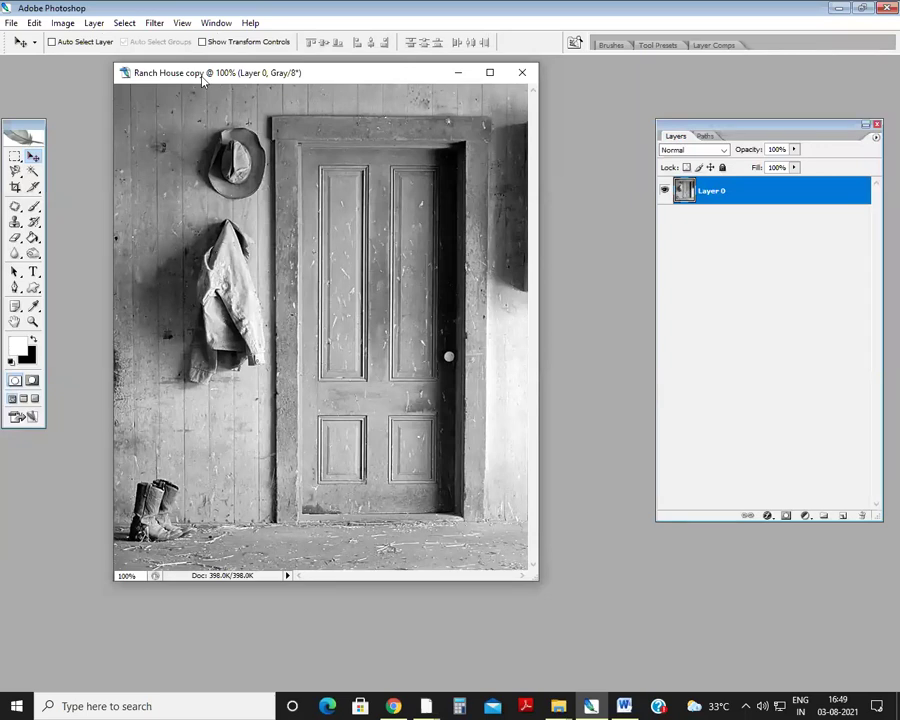
left_click_drag(200, 82, 194, 98)
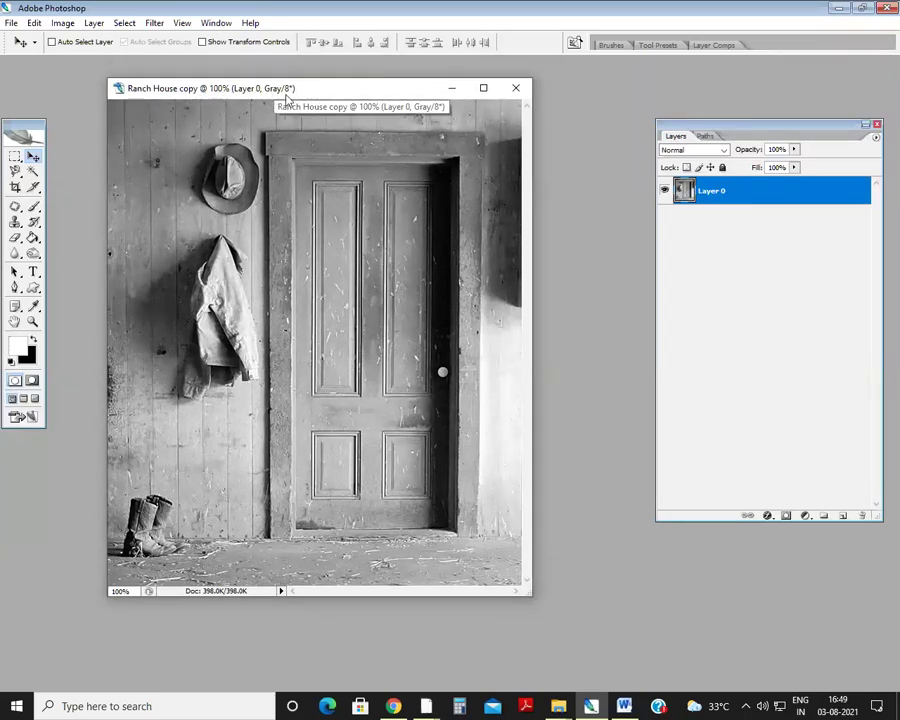
left_click(63, 23)
mouse_move(86, 33)
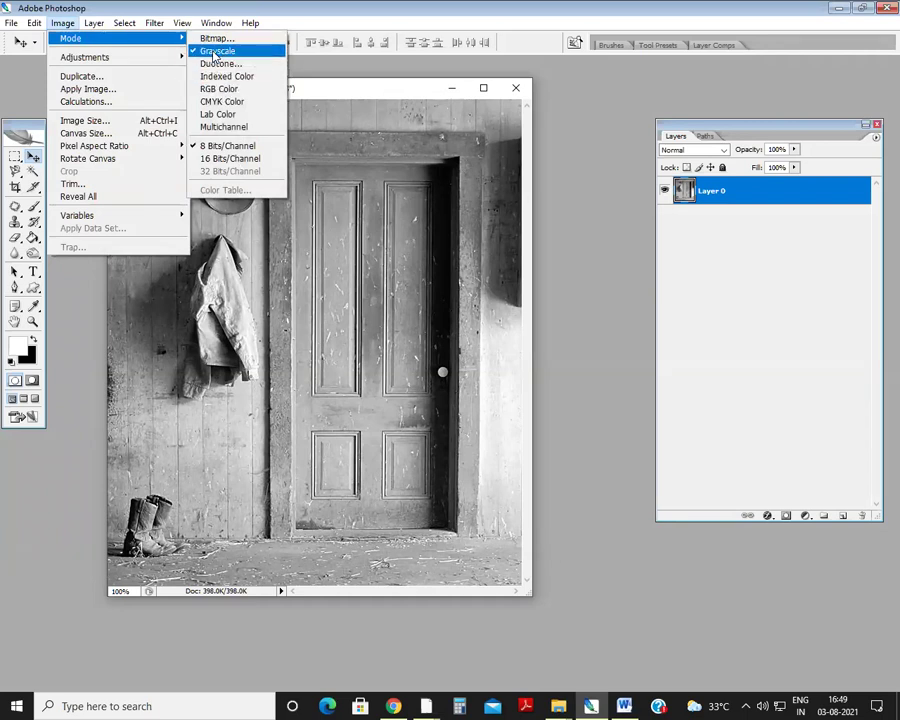
left_click(219, 89)
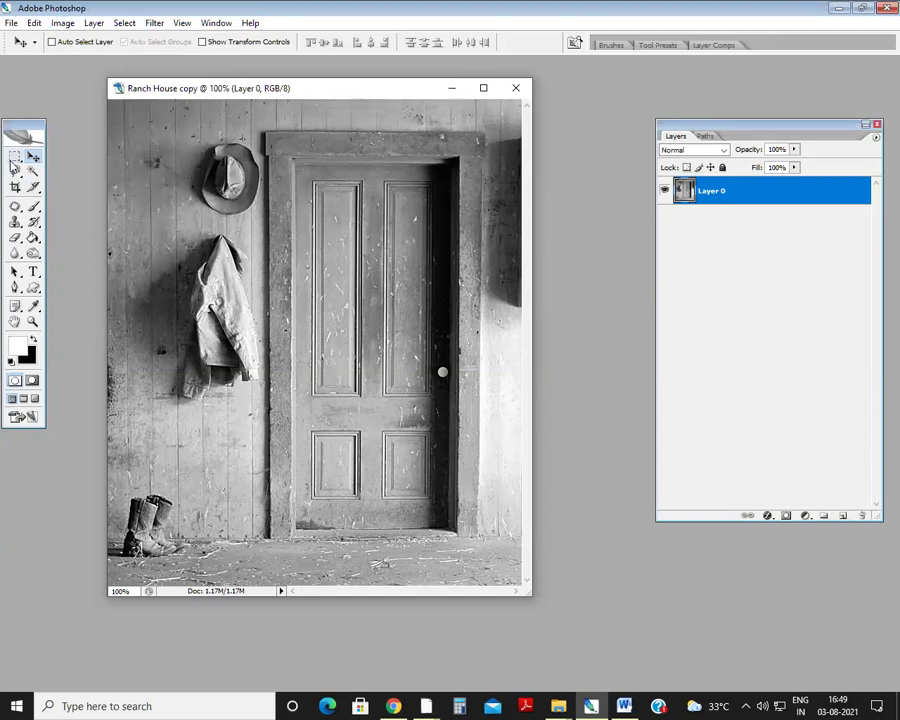
Select the door with its frame again using the Rectangular Marquee on the RGB version of the image.
left_click(15, 156)
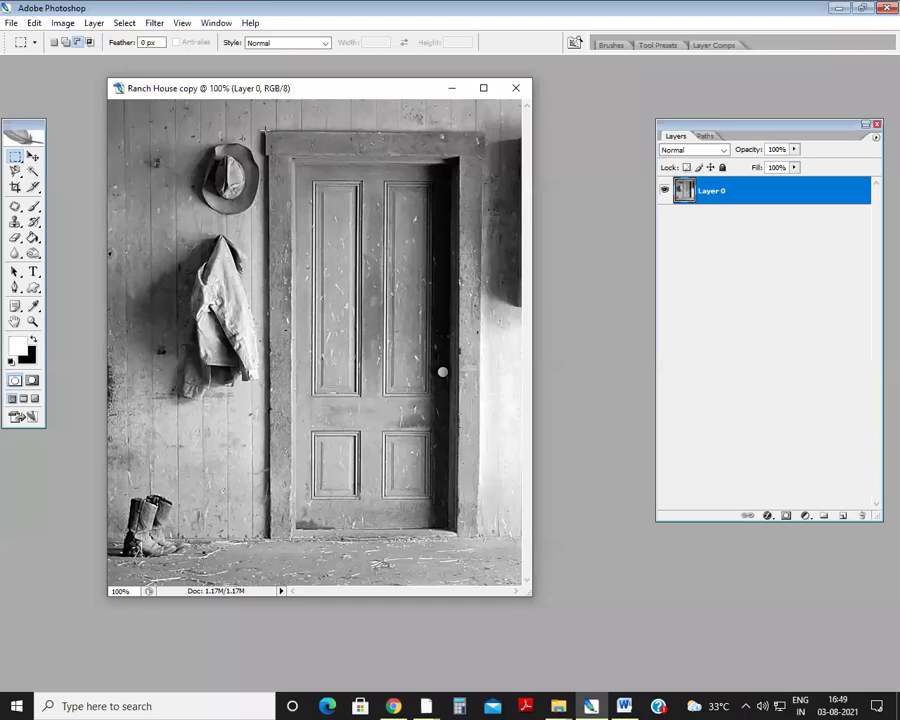
left_click_drag(266, 132, 481, 535)
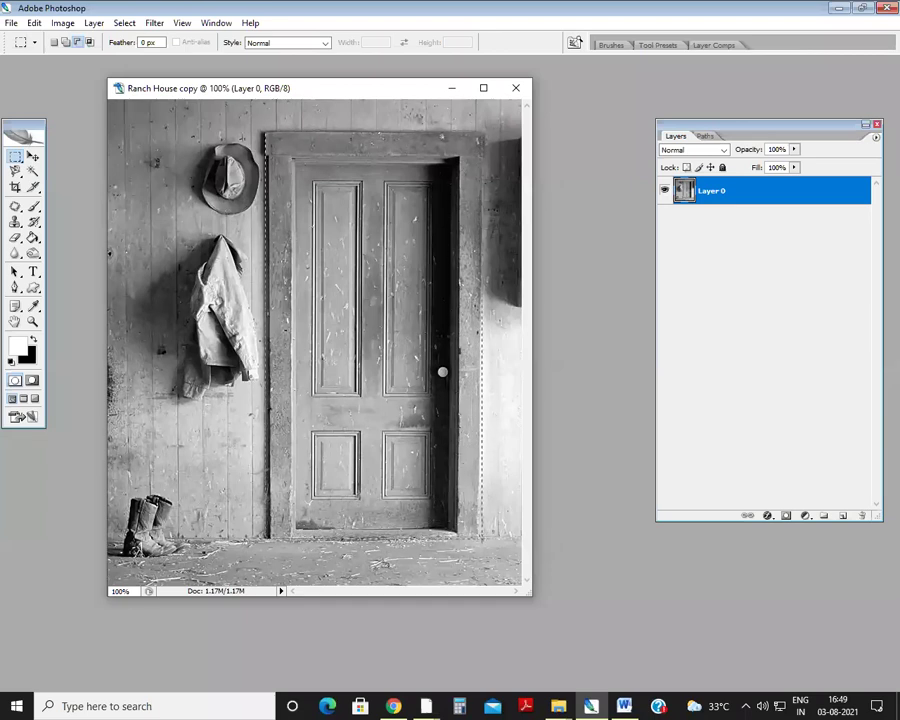
left_click(462, 303)
key("ctrl+shift+d")
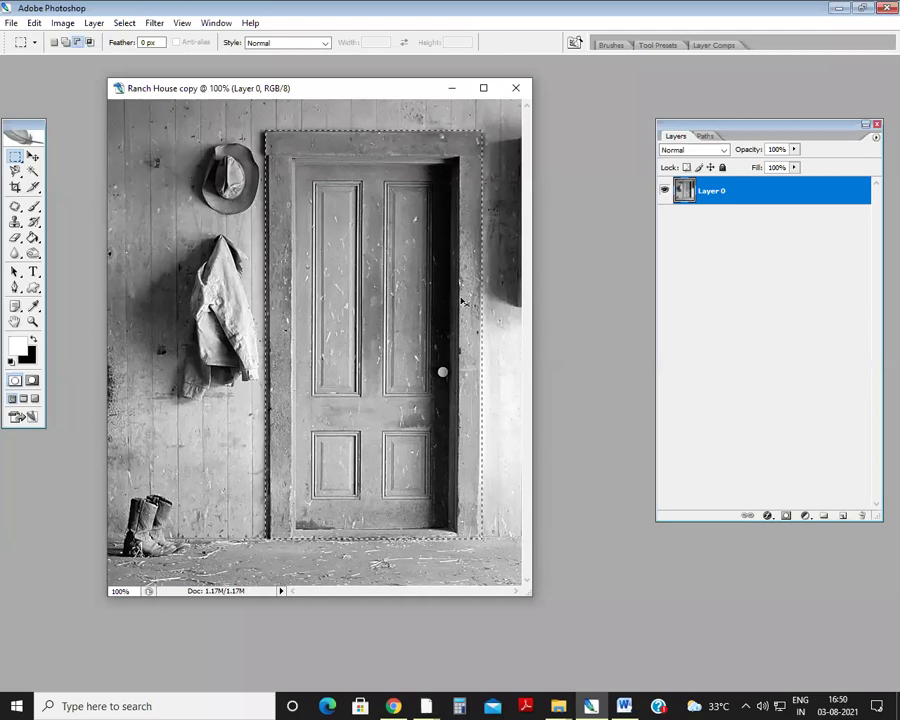
Undo the door selection and the RGB Color conversion, and switch to the Move tool.
key("ctrl+alt+z")
key("ctrl+alt+z")
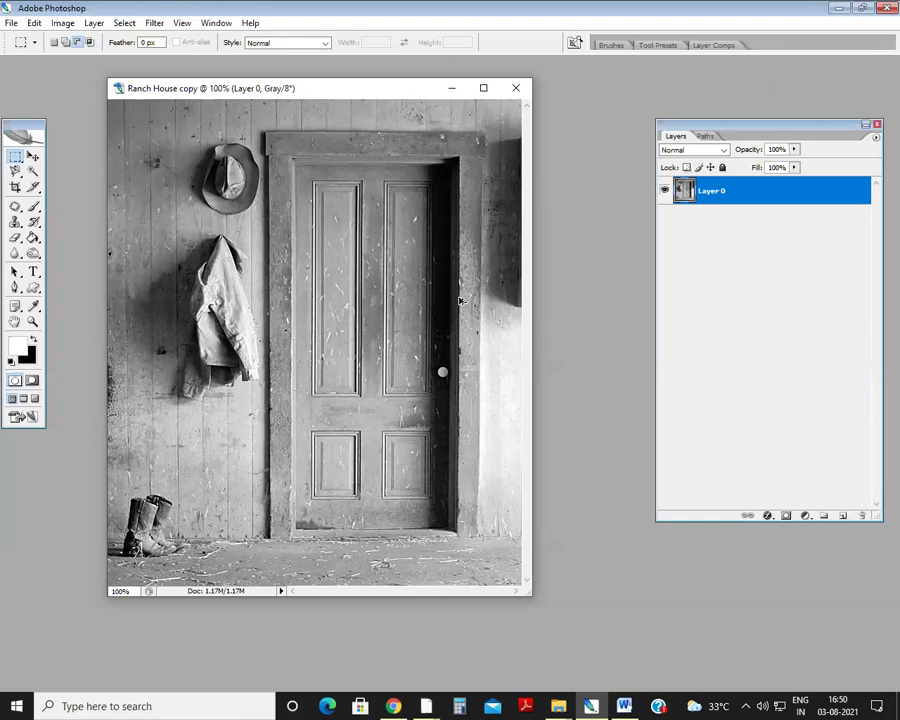
left_click(32, 157)
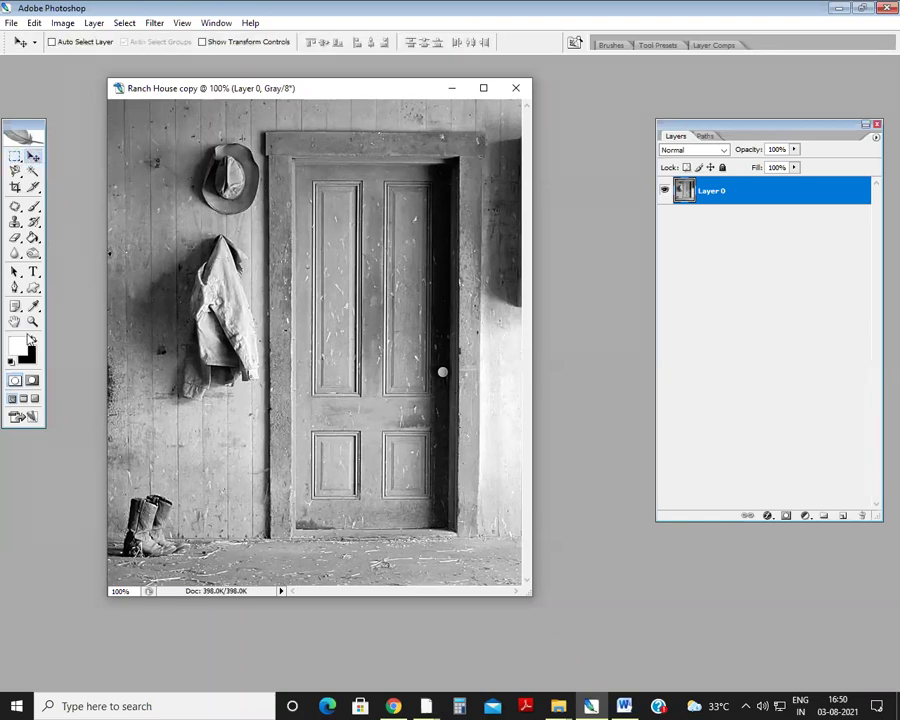
Activate the Eyedropper and choose a light green as the foreground color for the grayscale image.
left_click(32, 305)
left_click(17, 345)
left_click(358, 176)
left_click(416, 112)
Set the foreground color to a dark crimson for the grayscale image and activate the Move tool.
left_click(18, 348)
left_click_drag(450, 150, 455, 155)
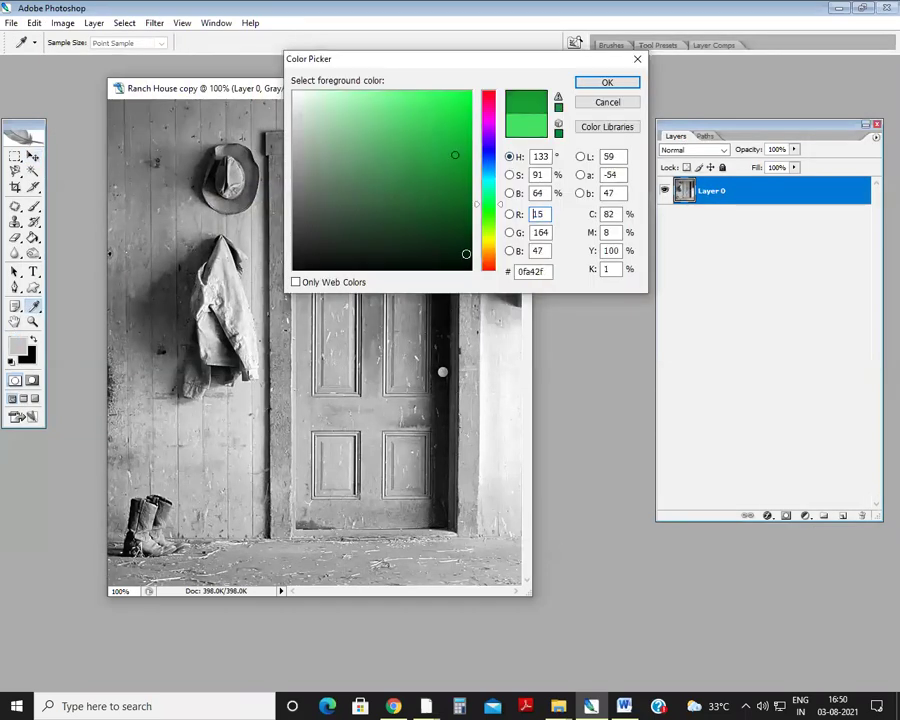
left_click(488, 97)
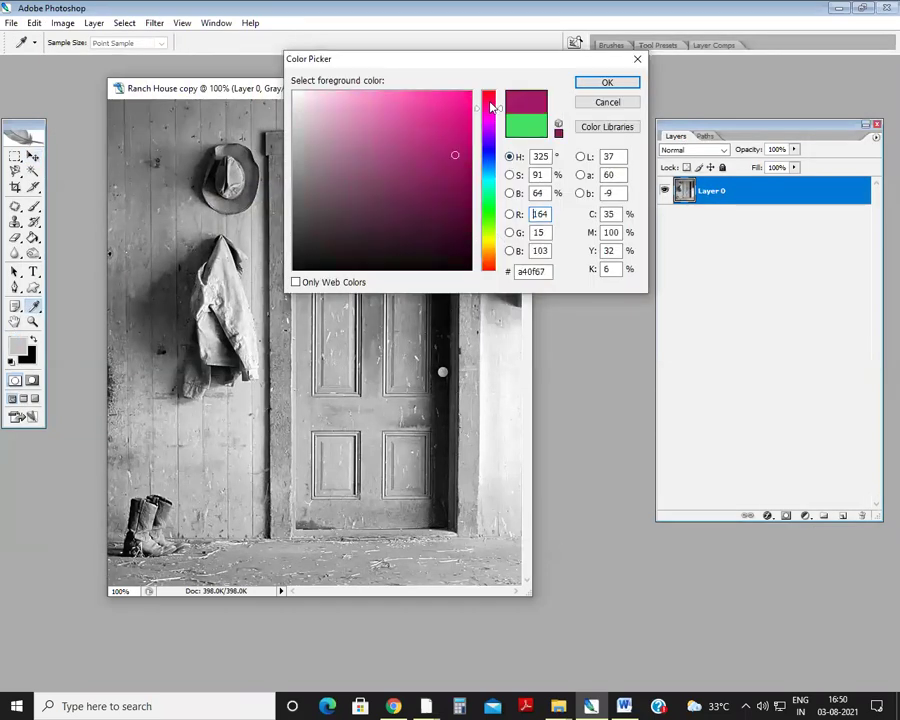
left_click(596, 84)
key("v")
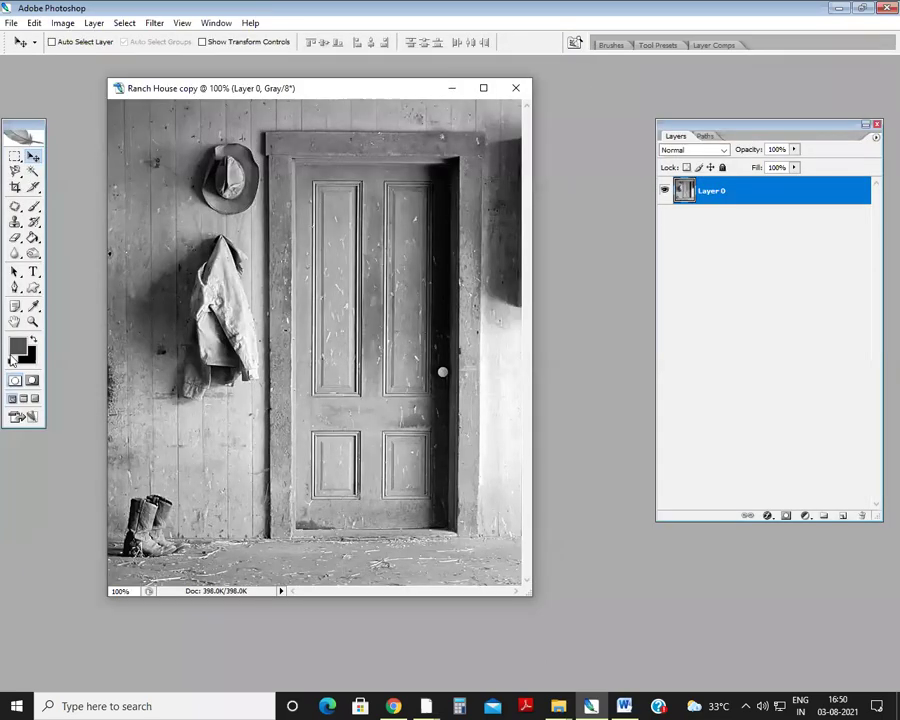
Convert the Ranch House copy from Grayscale to RGB Color mode.
left_click(65, 27)
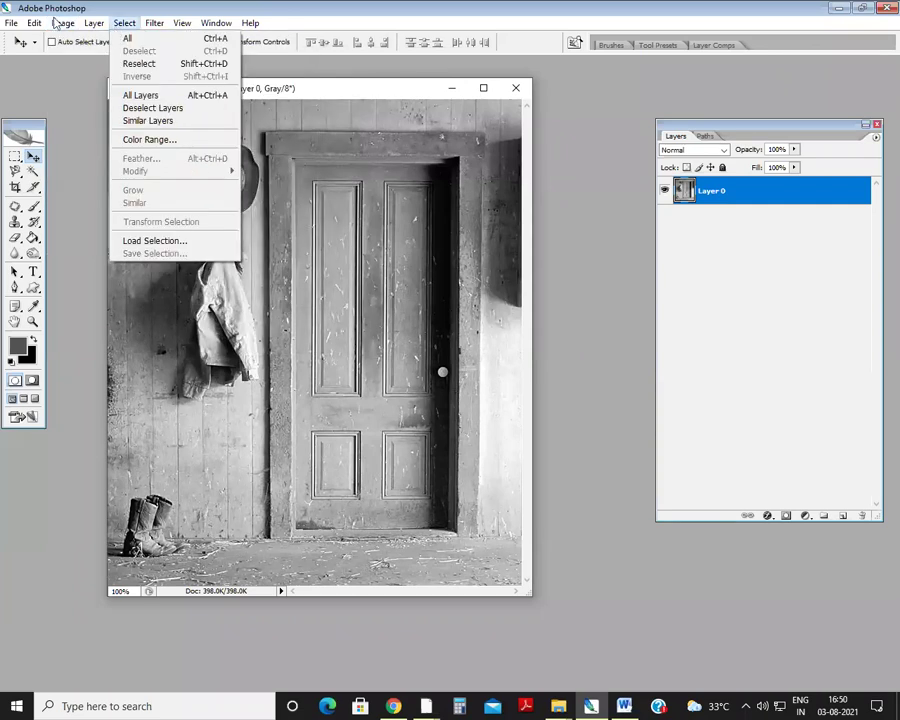
mouse_move(90, 38)
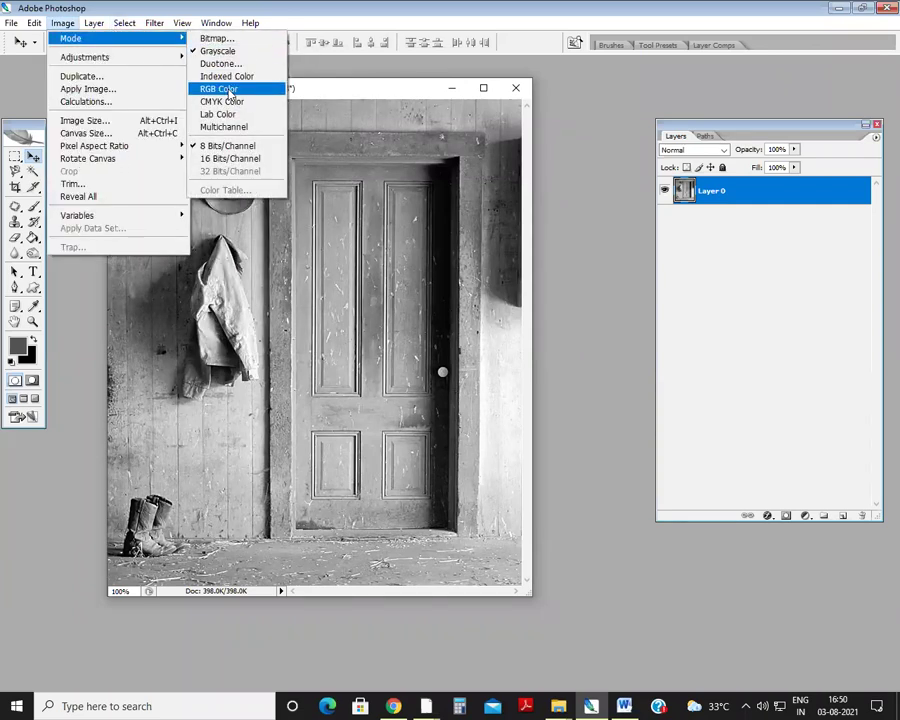
left_click(218, 89)
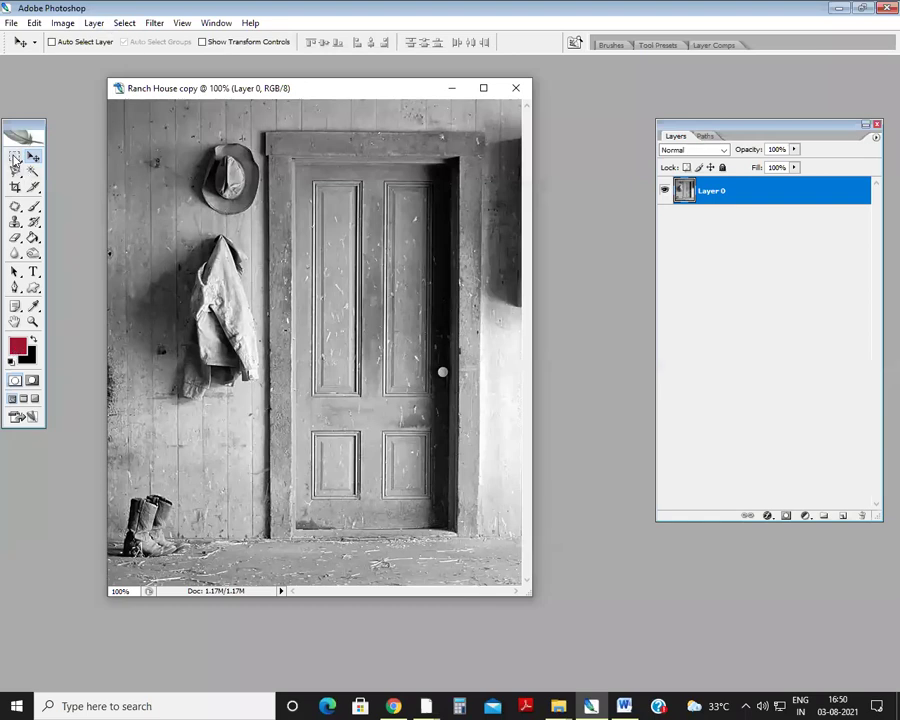
Select the door with its frame using the Rectangular Marquee, subtracting the thin wall strip along the frame's left edge below the lintel.
left_click(15, 158)
key("Tab")
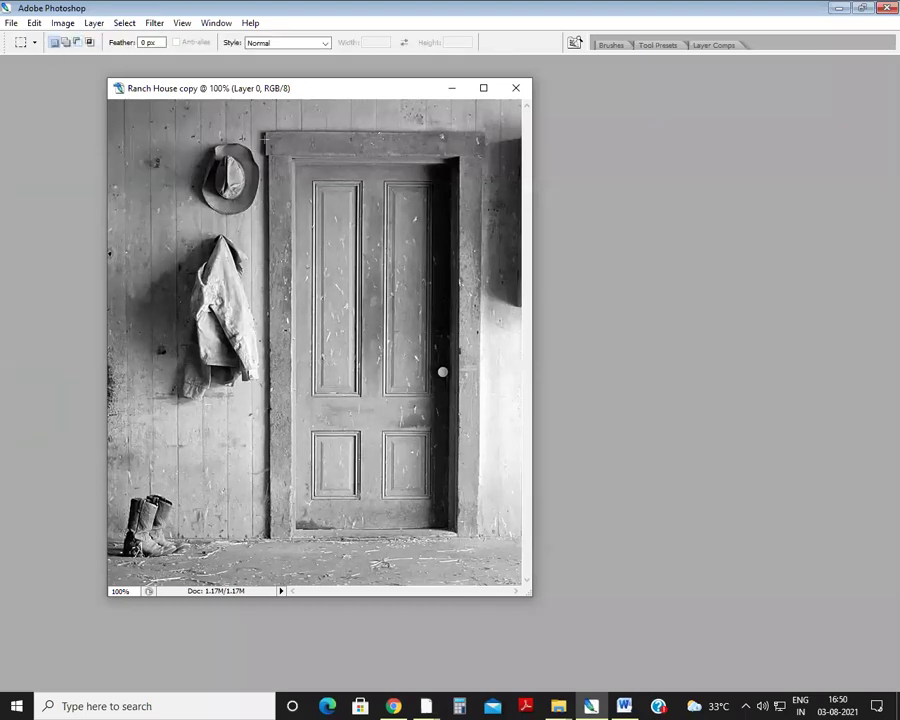
left_click_drag(265, 133, 480, 542)
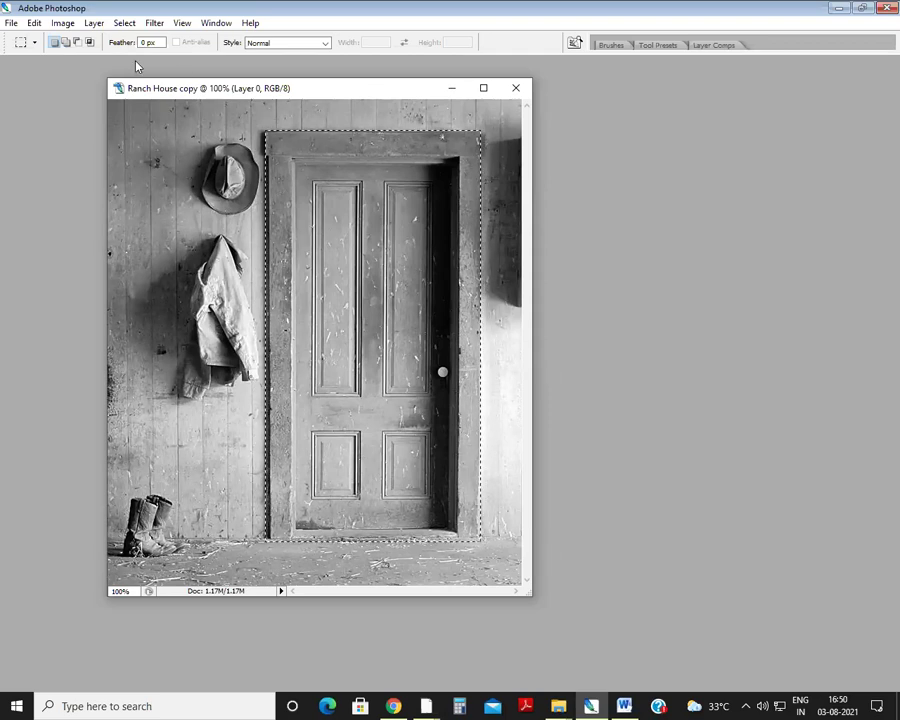
left_click(77, 42)
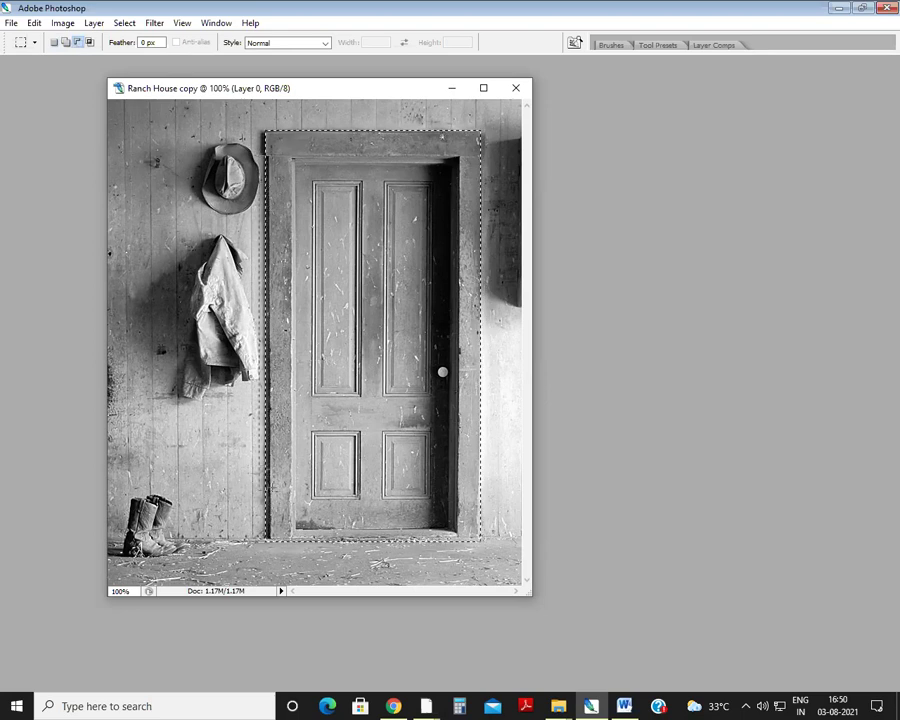
left_click_drag(260, 157, 272, 557)
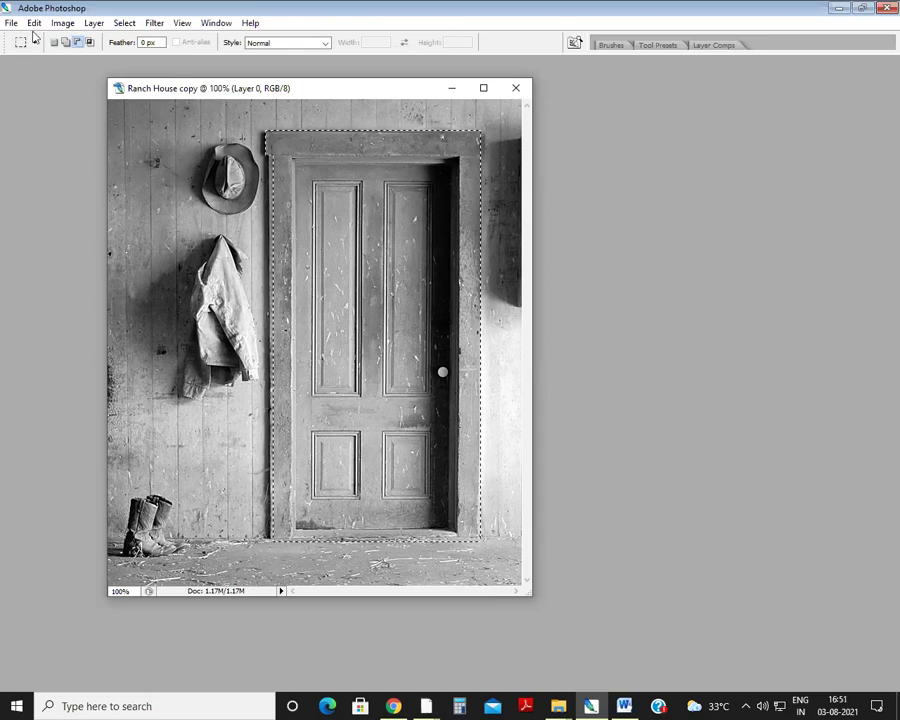
left_click(65, 42)
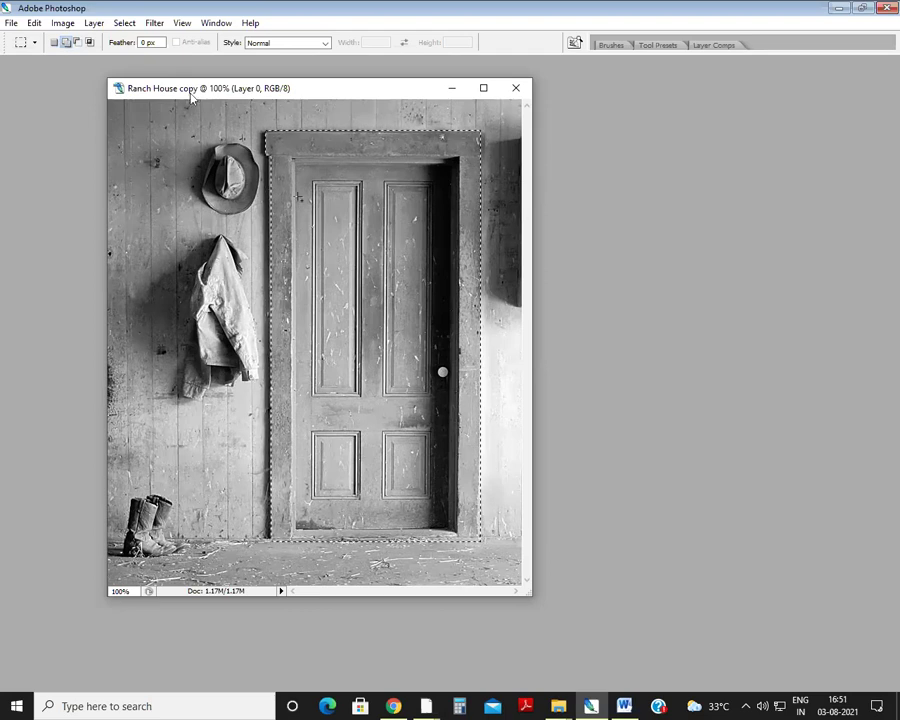
Tint the selected door golden orange using Variations with more yellow and more red in the midtones, and deselect it.
left_click(66, 22)
mouse_move(70, 38)
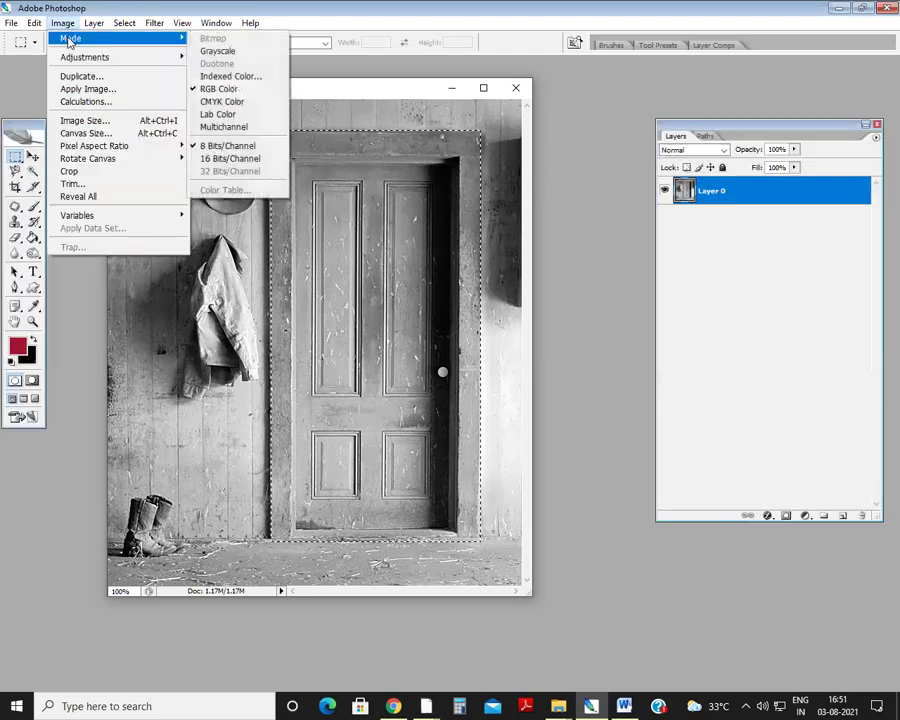
mouse_move(116, 57)
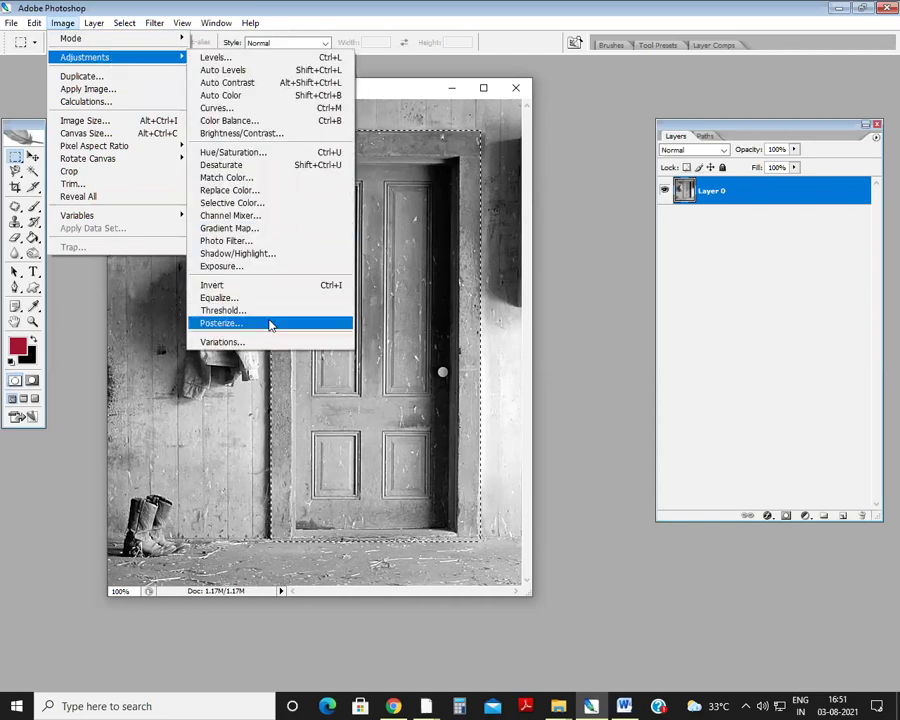
left_click(244, 343)
left_click(312, 124)
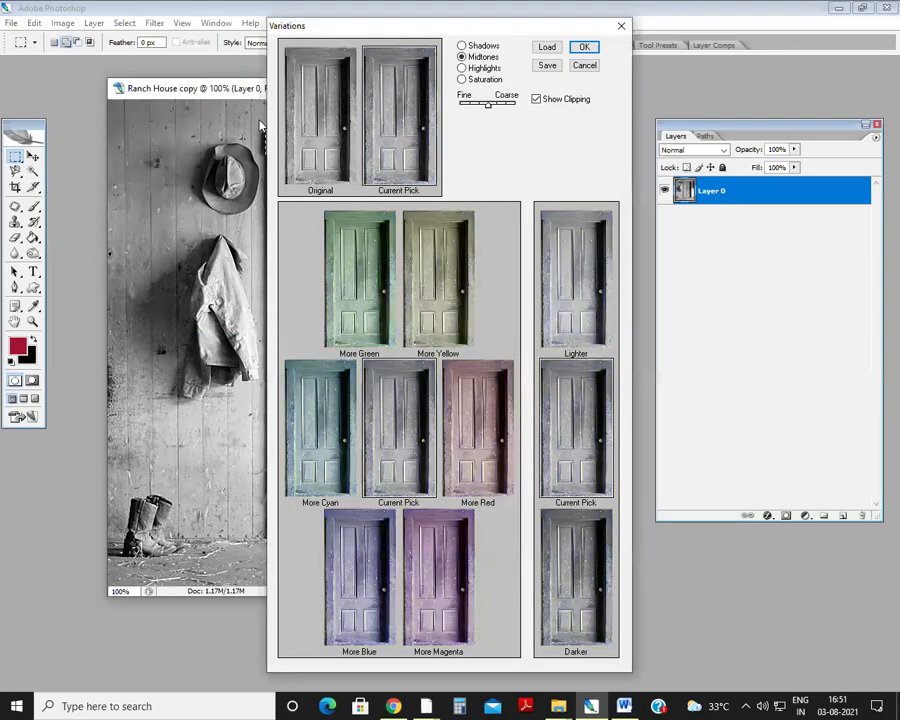
left_click(450, 314)
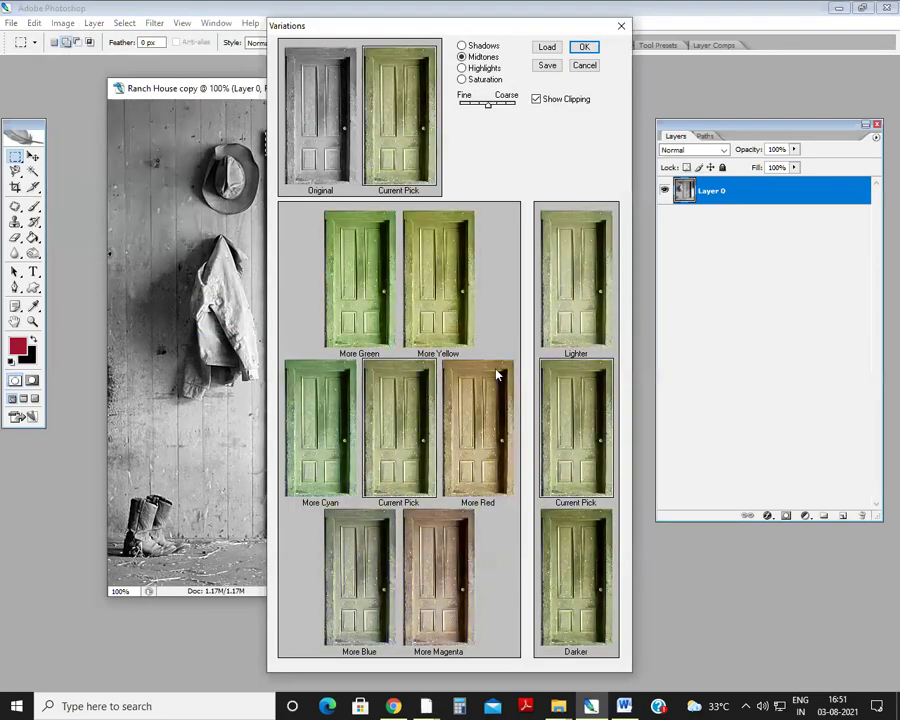
left_click(577, 572)
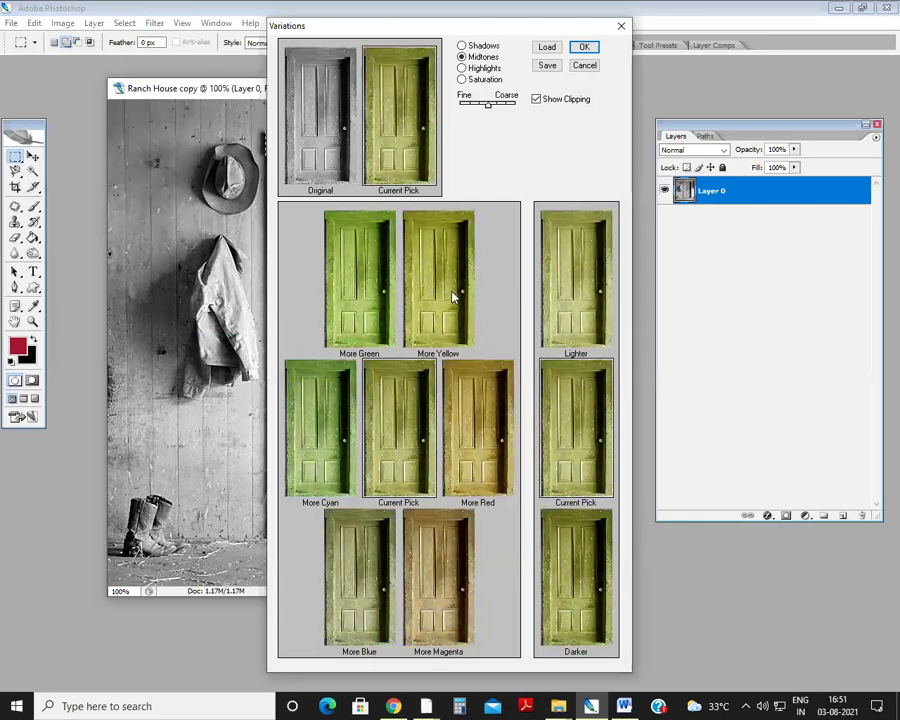
left_click(483, 425)
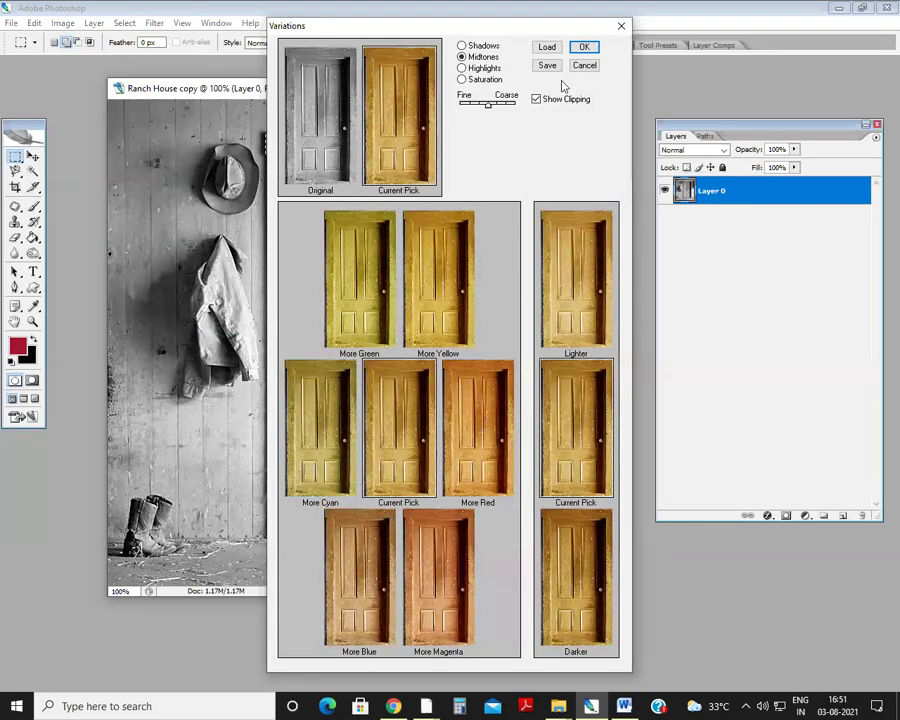
left_click(583, 48)
key("ctrl+d")
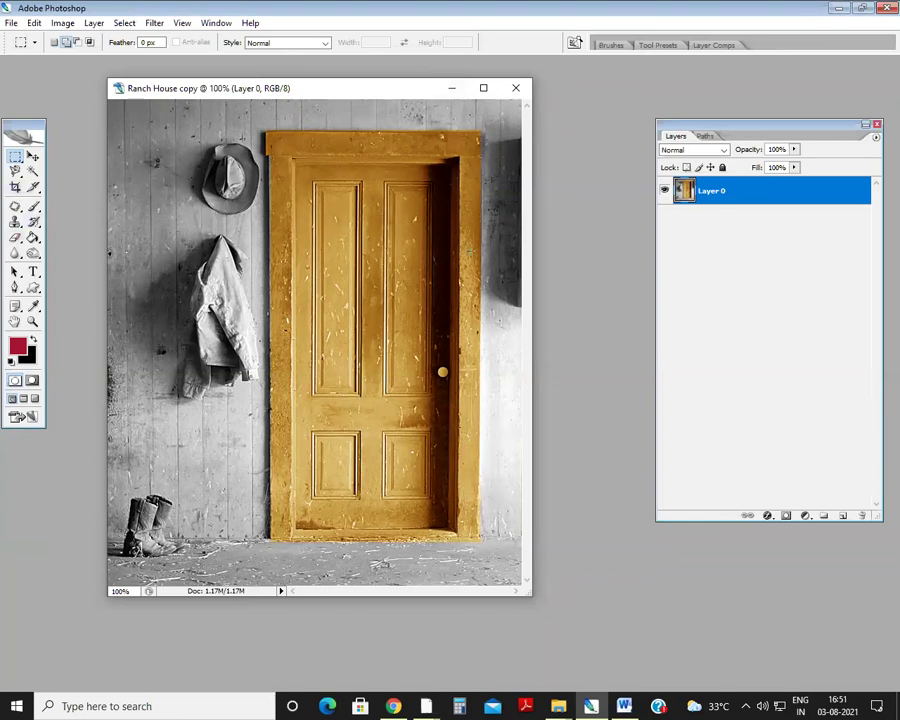
Trace the outline of the pair of boots with the Magnetic Lasso and close it into a selection.
left_click_drag(15, 172, 60, 196)
key("Tab")
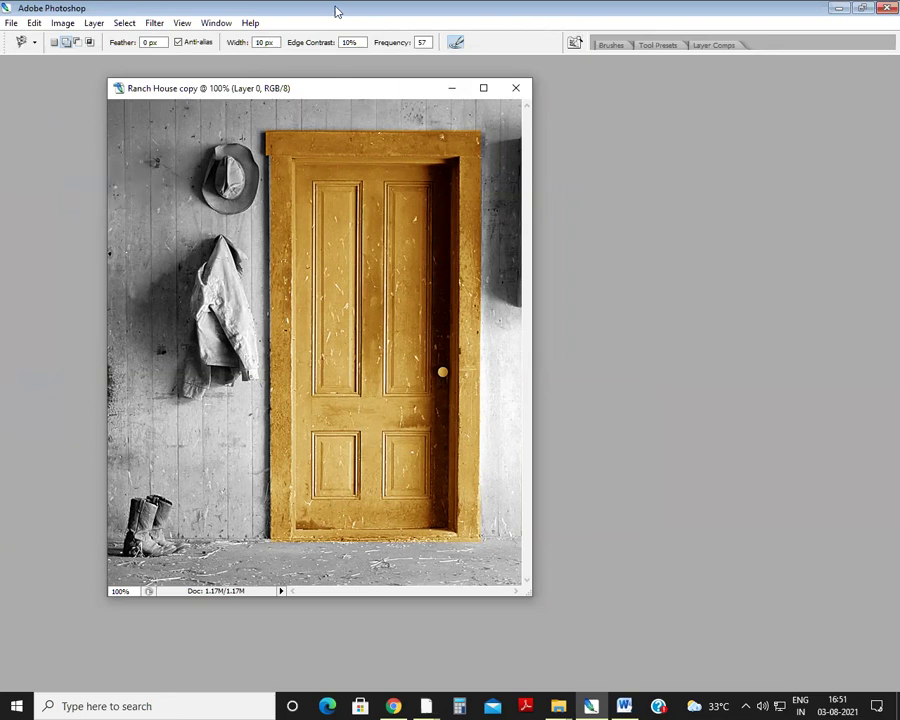
key("Tab")
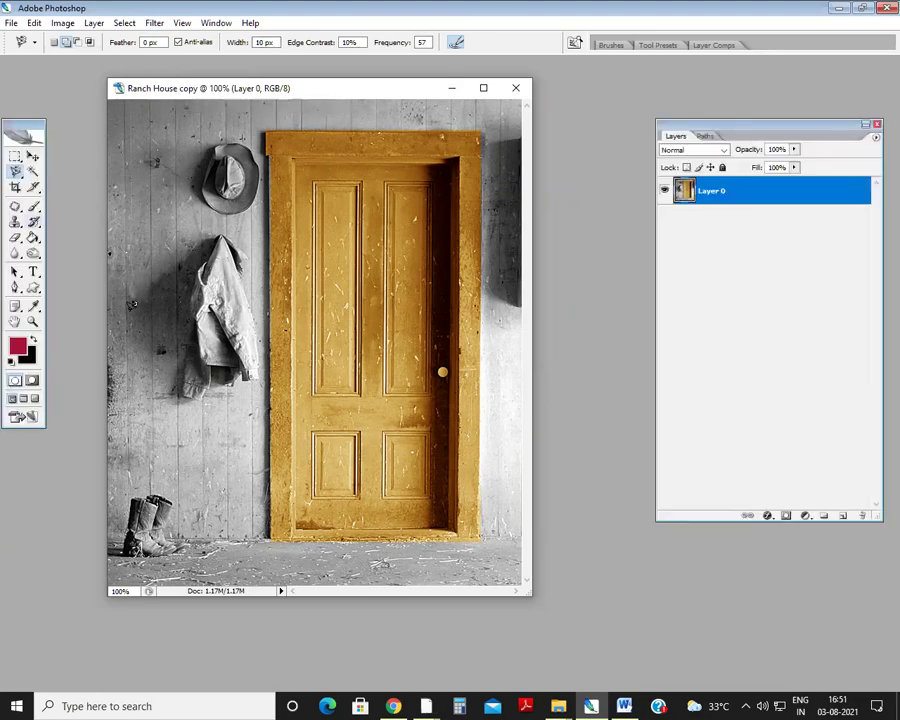
scroll(270, 368, "up", 3)
key("alt+space")
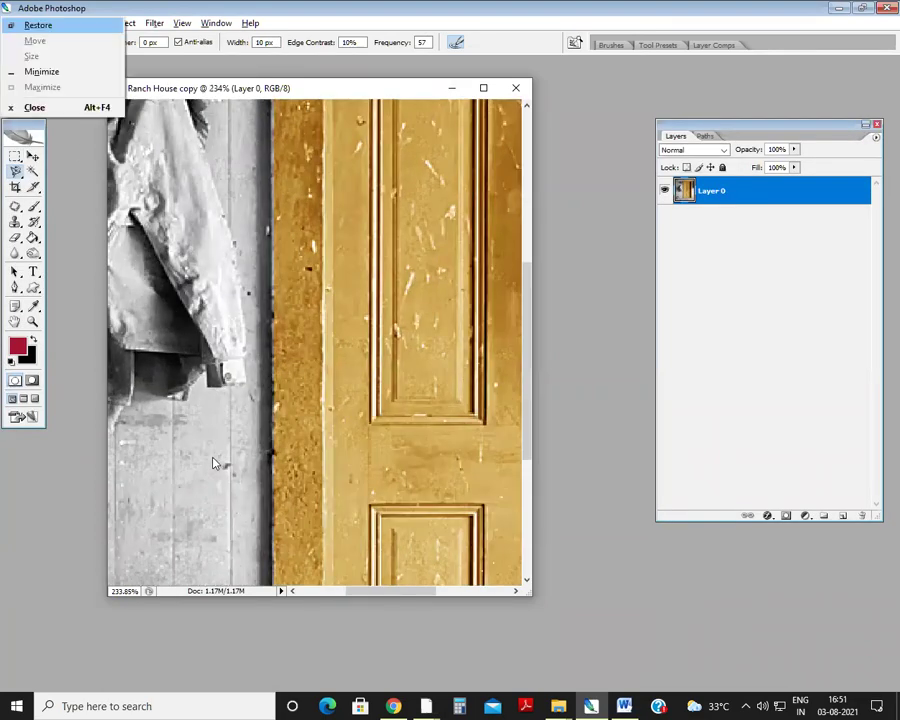
key("Escape")
key("Tab")
left_click_drag(215, 462, 443, 196)
scroll(460, 340, "down", 5)
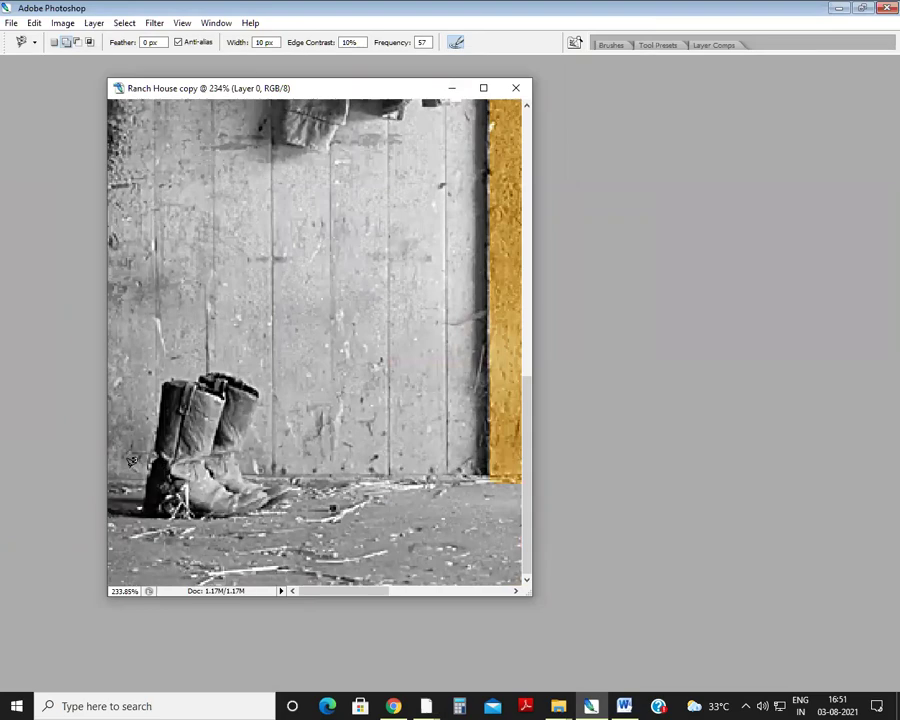
scroll(110, 460, "up", 2)
scroll(110, 459, "up", 2)
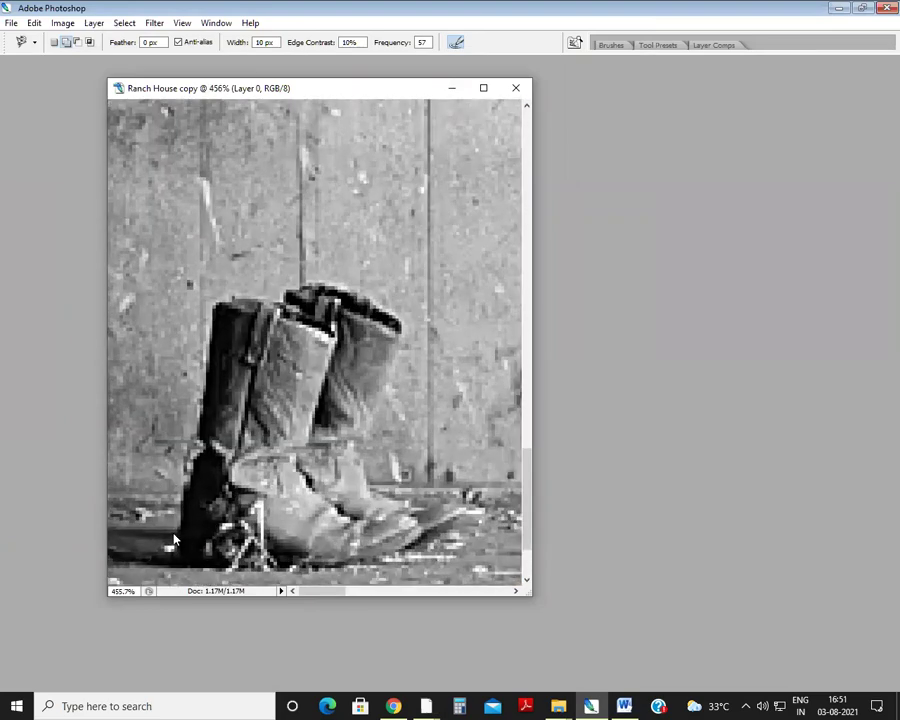
left_click(180, 530)
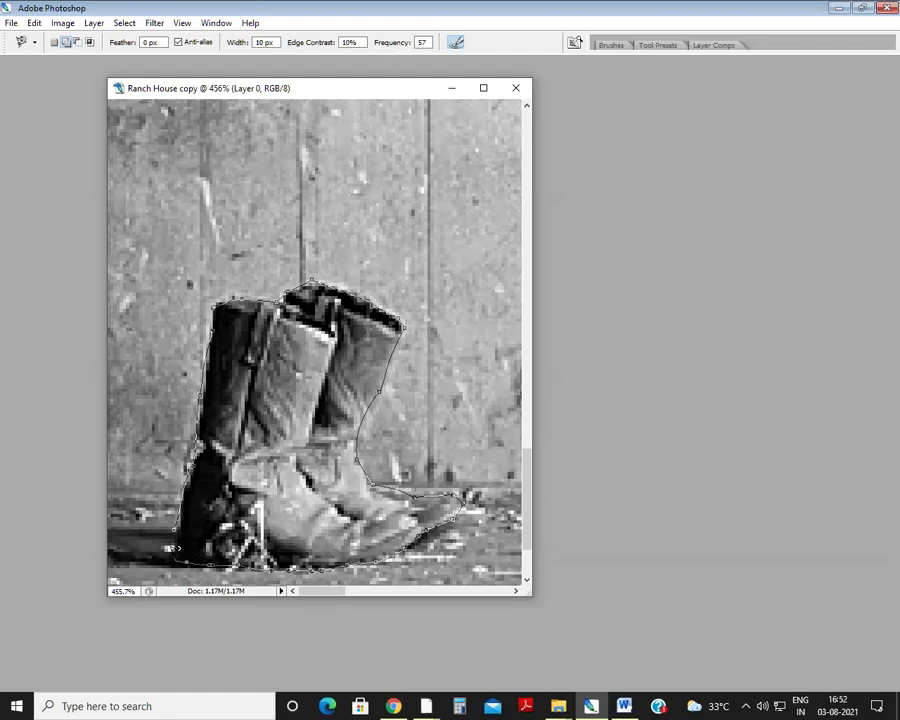
double_click(176, 520)
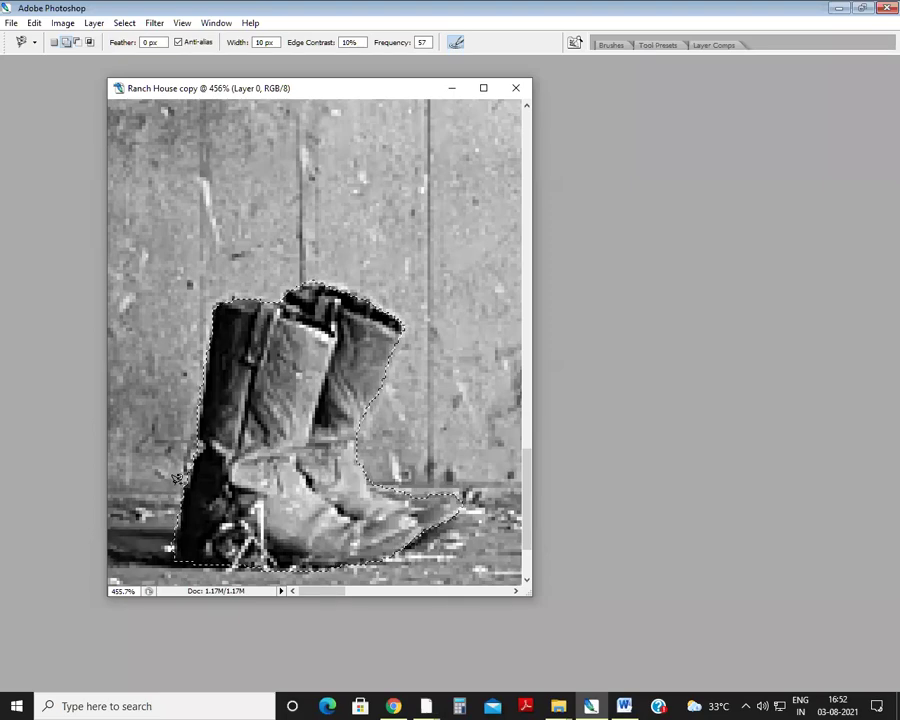
Copy the selected boots onto a new layer and move the copy next to the door frame.
scroll(175, 478, "down", 3)
scroll(175, 478, "down", 2)
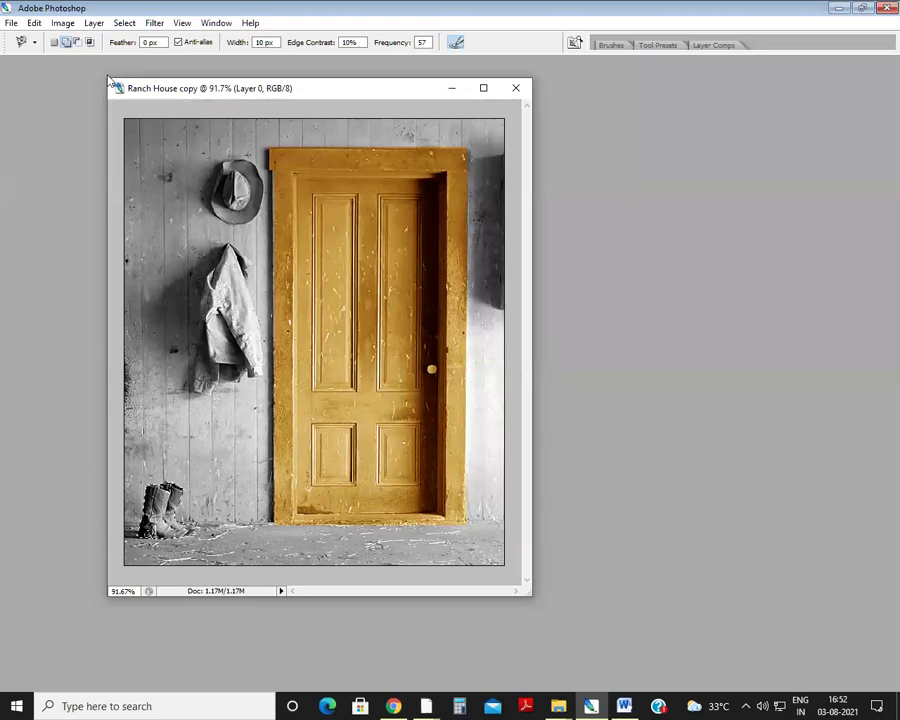
key("Tab")
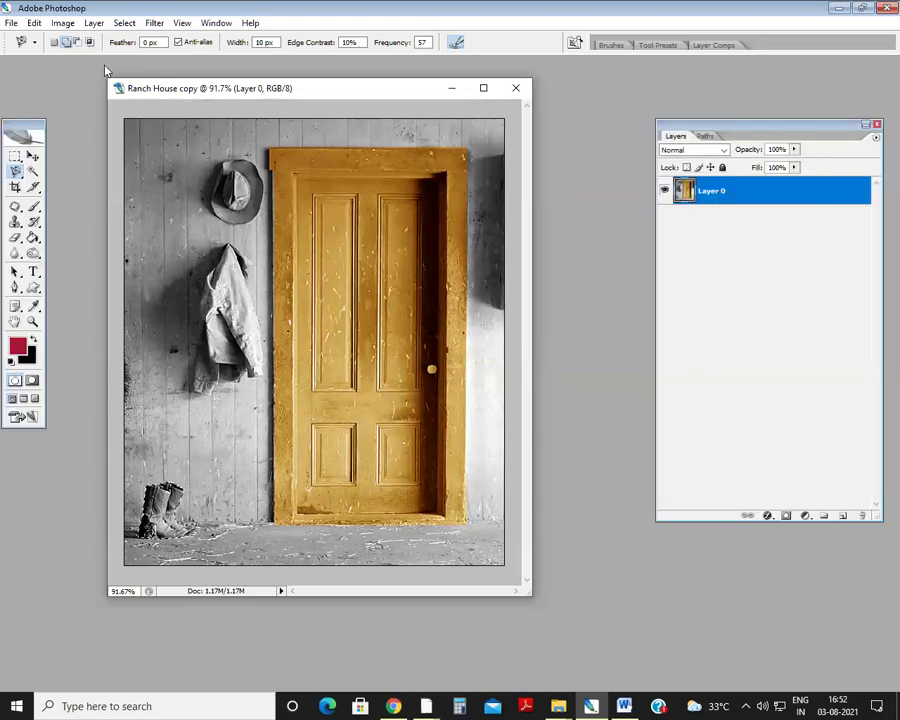
left_click(33, 156)
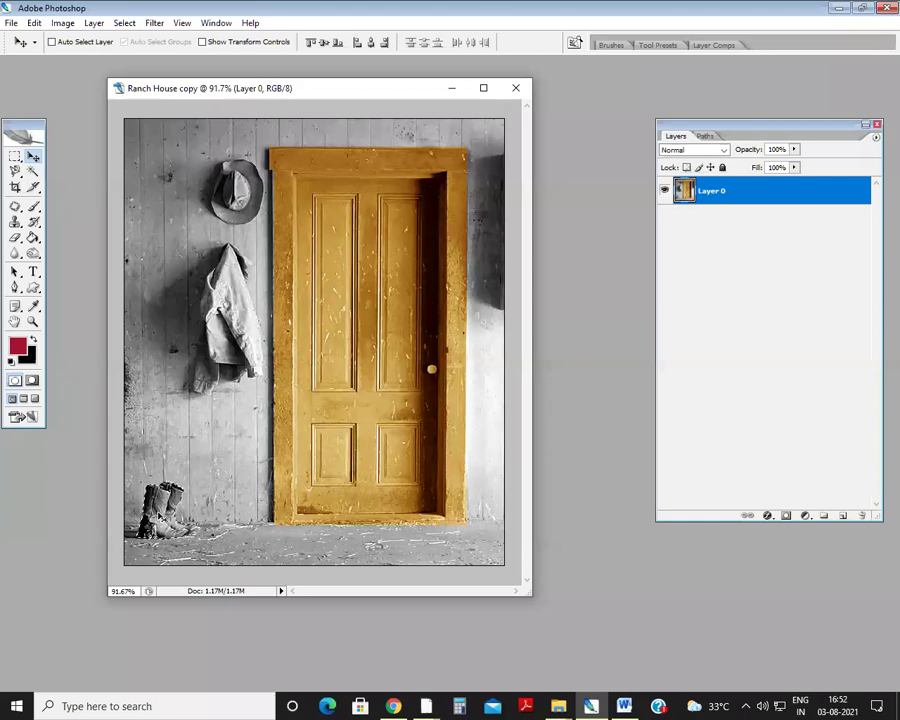
key("ctrl+shift+alt+n")
left_click_drag(153, 514, 258, 520)
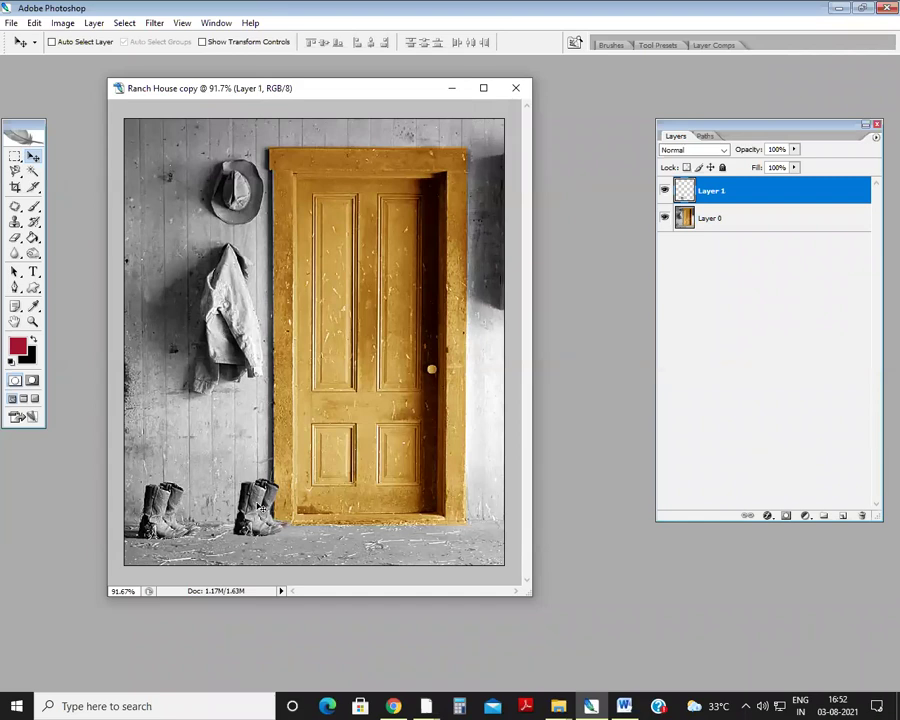
Flip the copied boots horizontally with Free Transform and move them closer to the original pair.
key("ctrl+t")
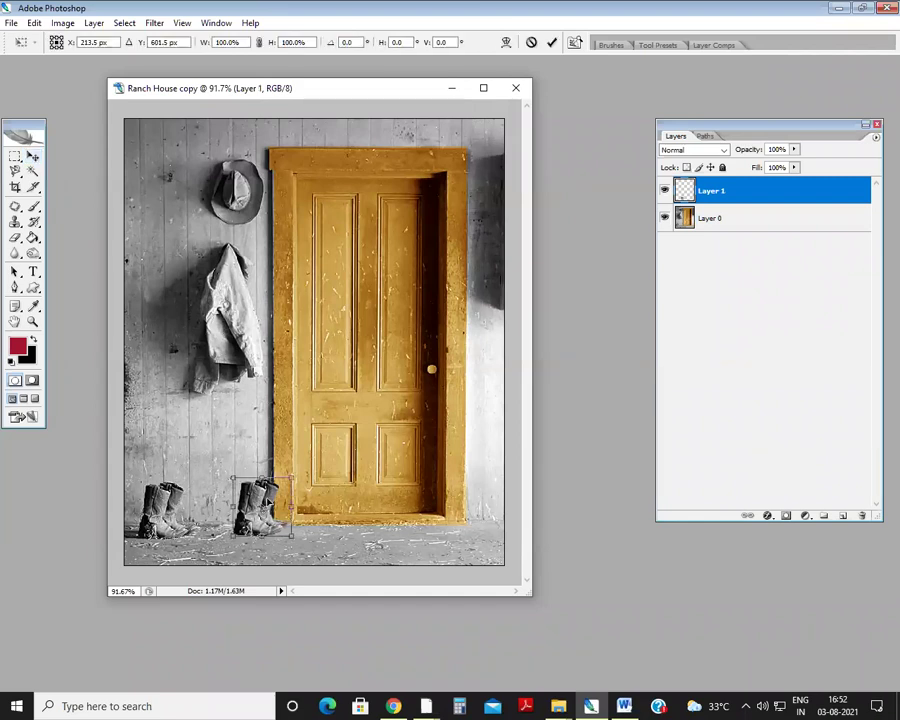
right_click(272, 512)
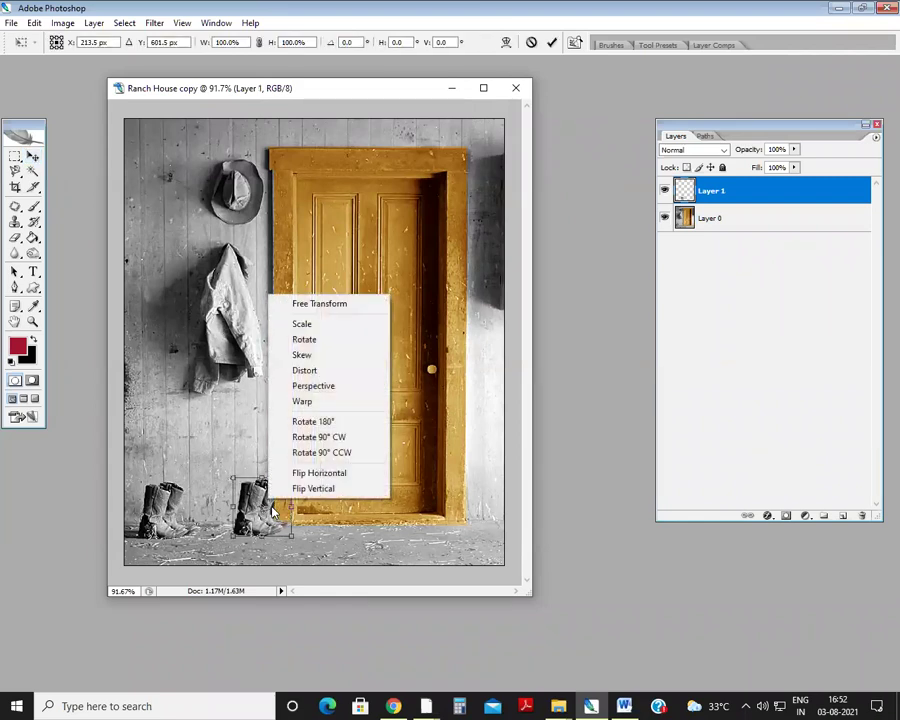
left_click(328, 474)
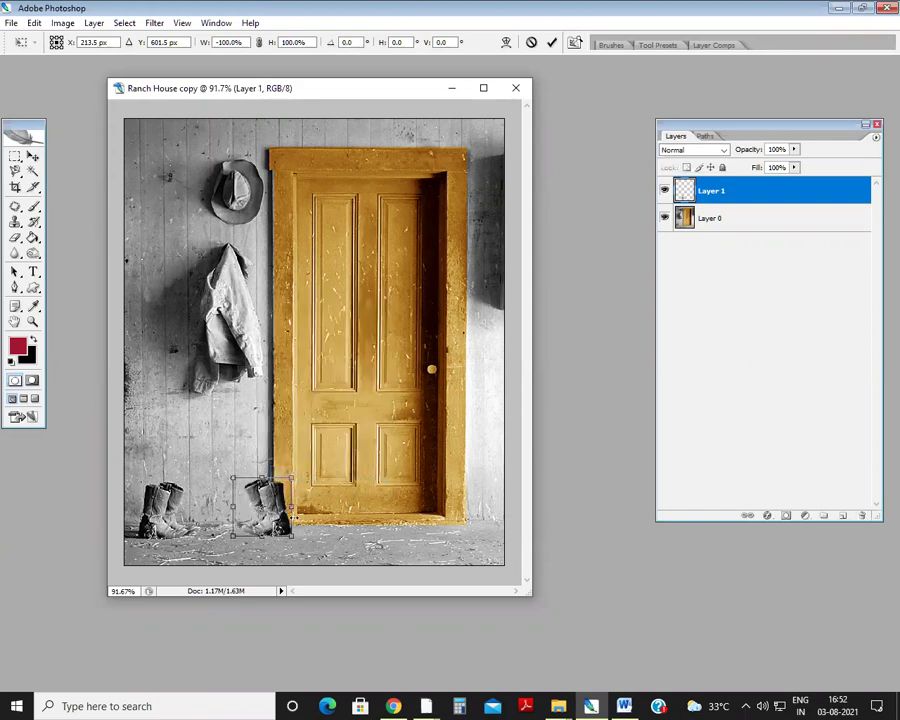
left_click_drag(265, 521, 240, 530)
key("Return")
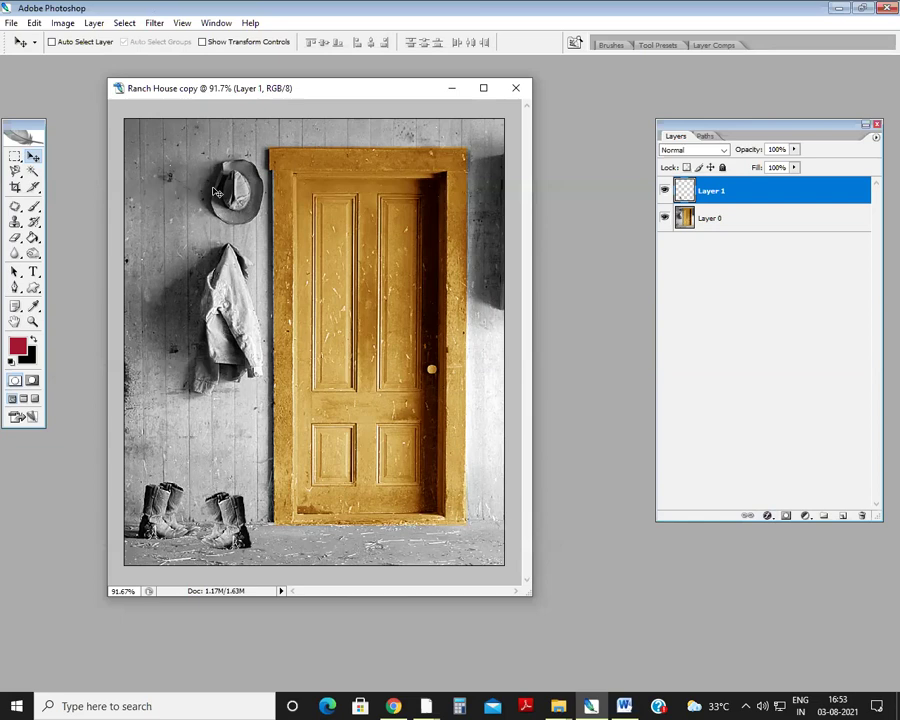
Use Free Transform to flip the copied boots horizontally, shrink them and place them close beside the original pair.
mouse_move(240, 492)
left_mouse_down()
mouse_move(235, 433)
mouse_move(205, 457)
mouse_move(243, 496)
left_mouse_up()
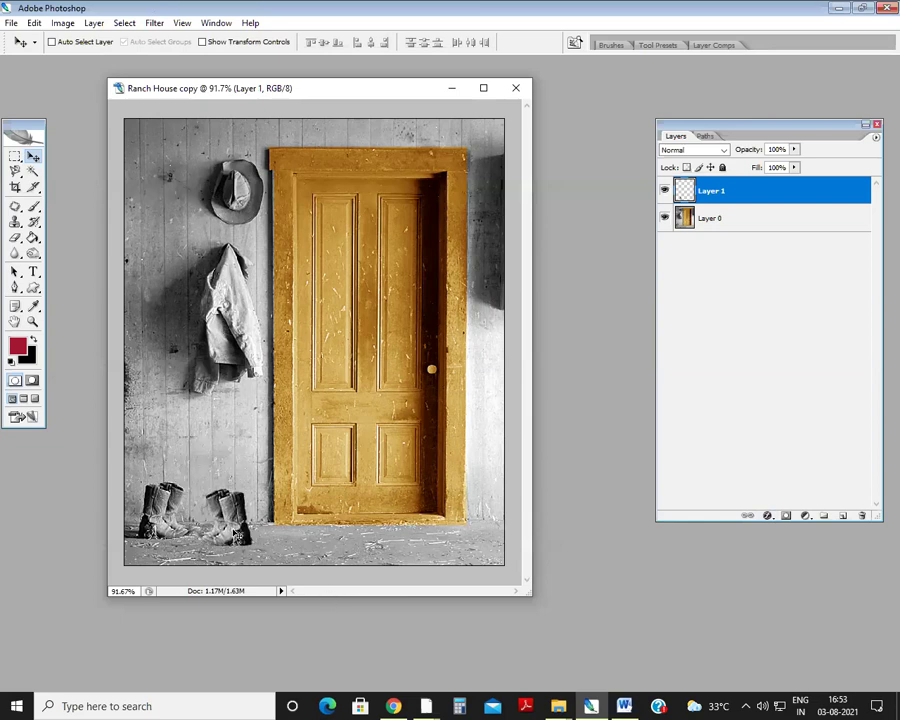
key("ctrl+t")
right_click(245, 505)
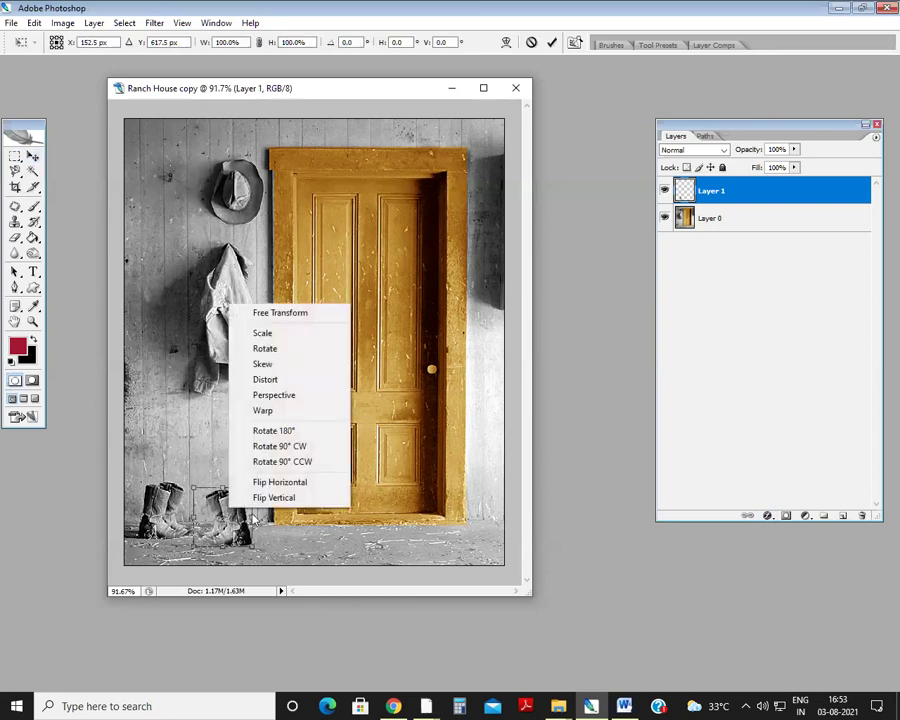
left_click(297, 482)
left_click_drag(210, 512, 234, 502)
key("Return")
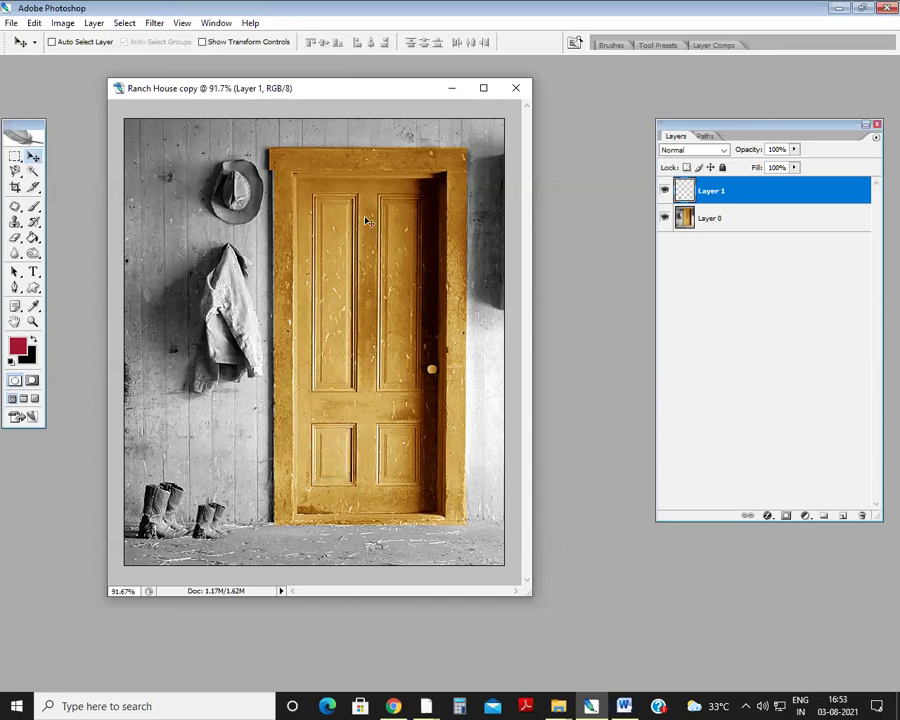
Review the available Lasso and Marquee tool variants.
left_click(15, 171)
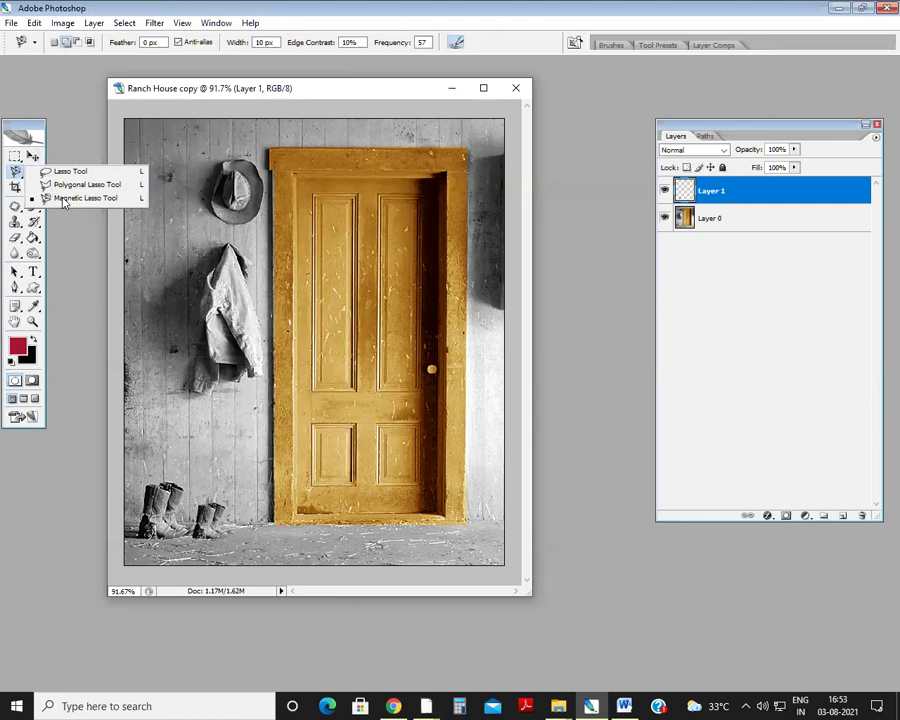
key("Tab")
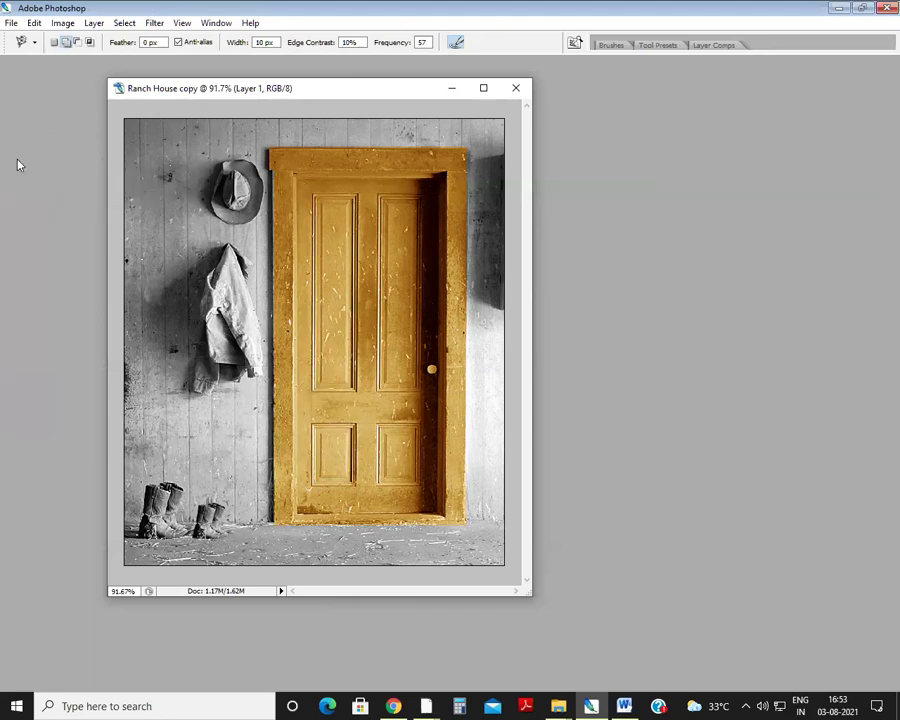
key("Tab")
left_click(15, 157)
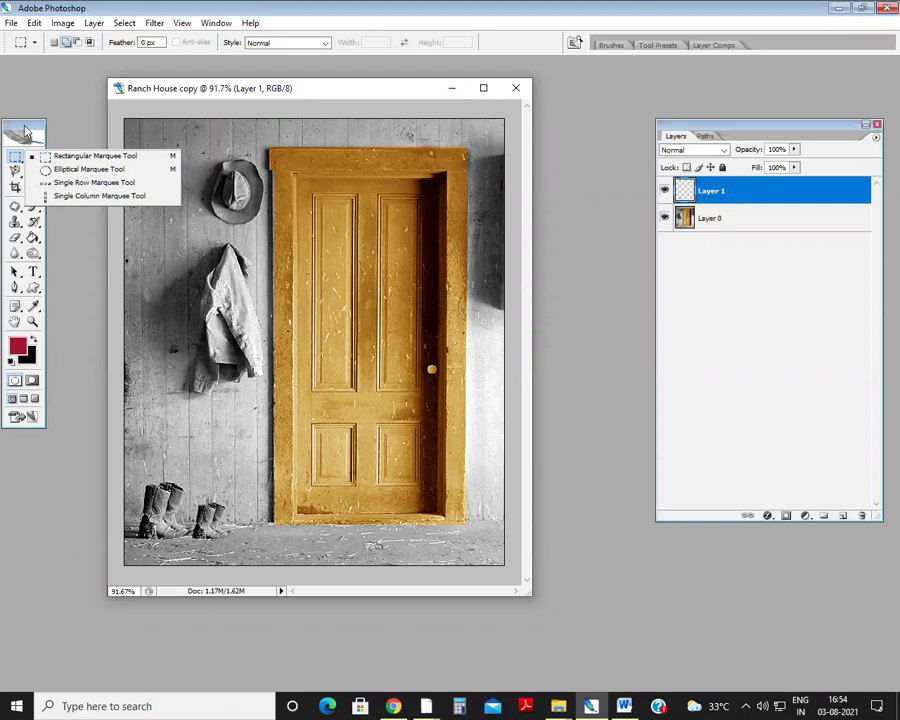
left_click(16, 157)
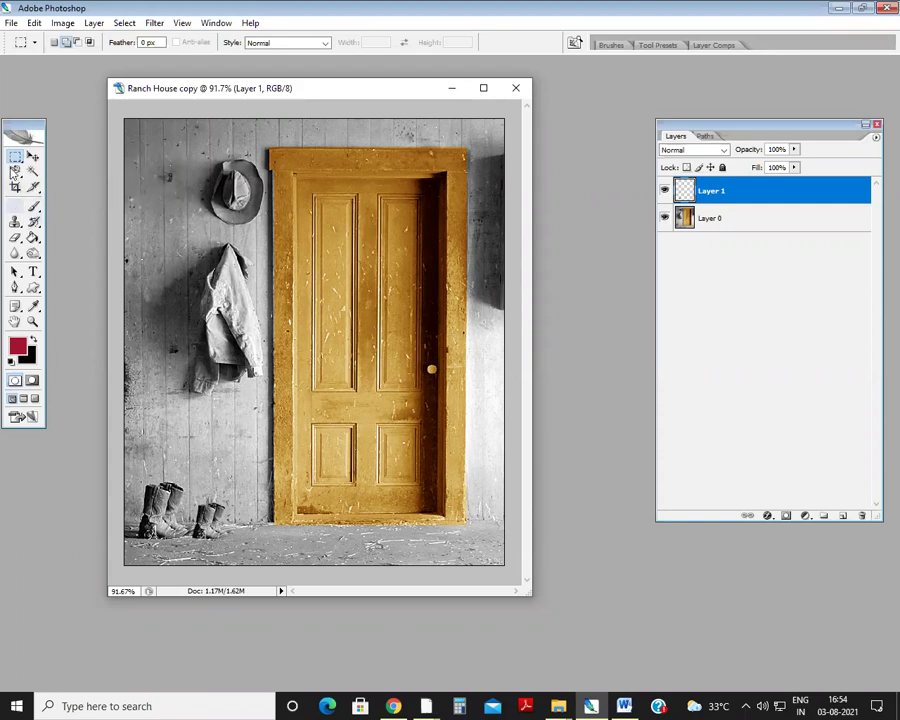
left_click(17, 172)
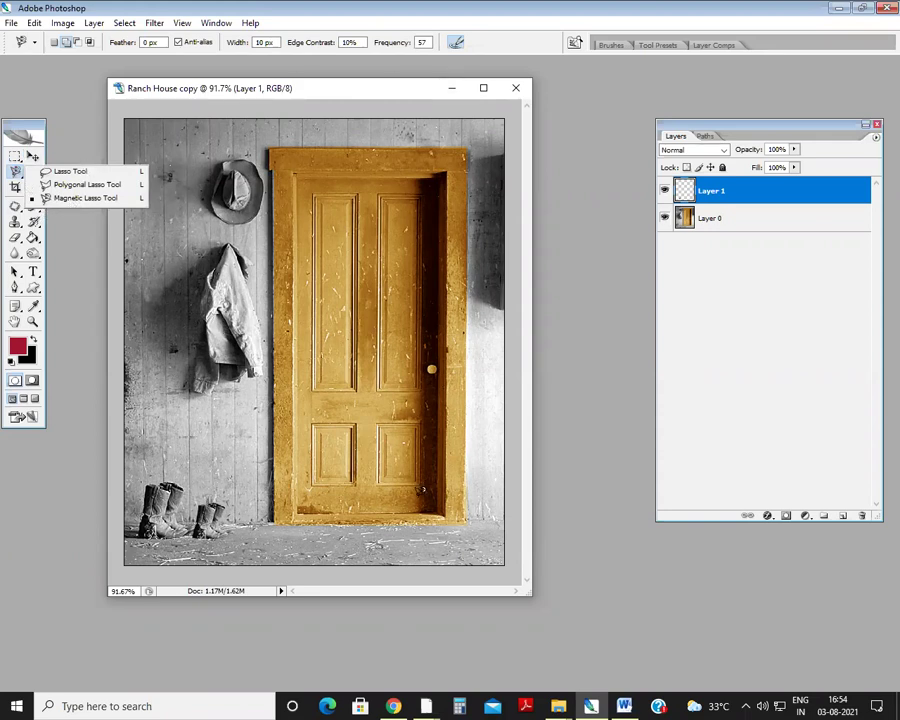
left_click(22, 96)
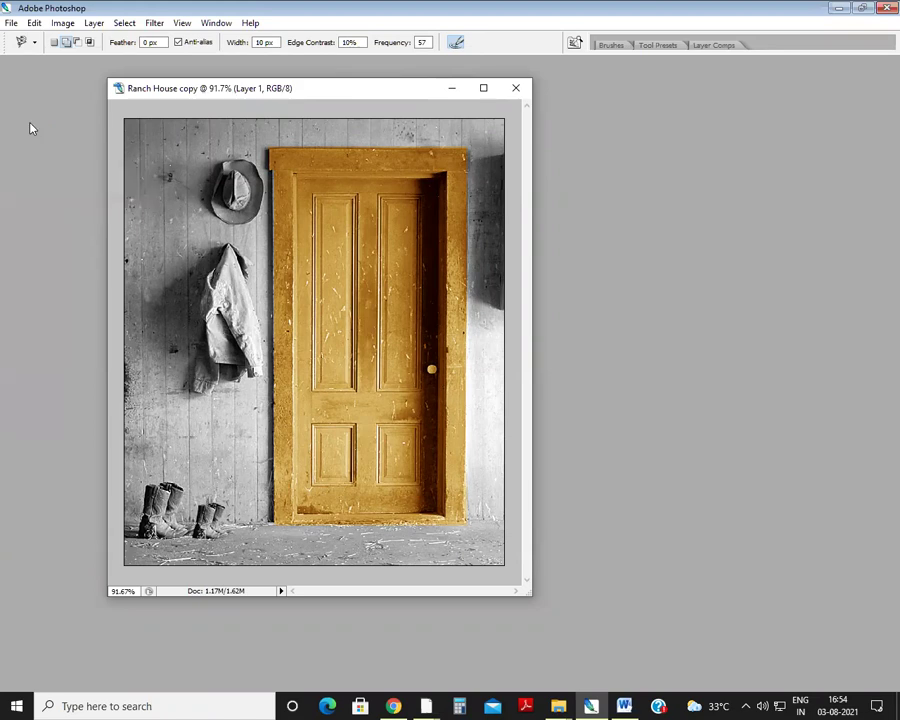
Examine the colour modes and bit depths available for the image.
left_click(62, 23)
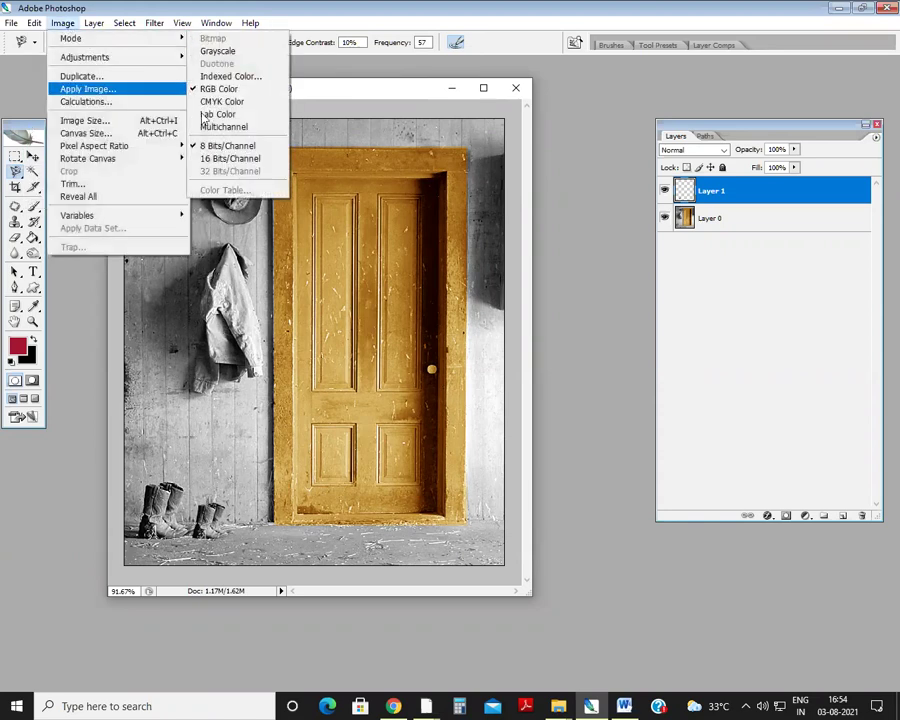
key("Right")
key("Escape")
key("v")
key("Escape")
key("Escape")
key("v")
left_click(62, 23)
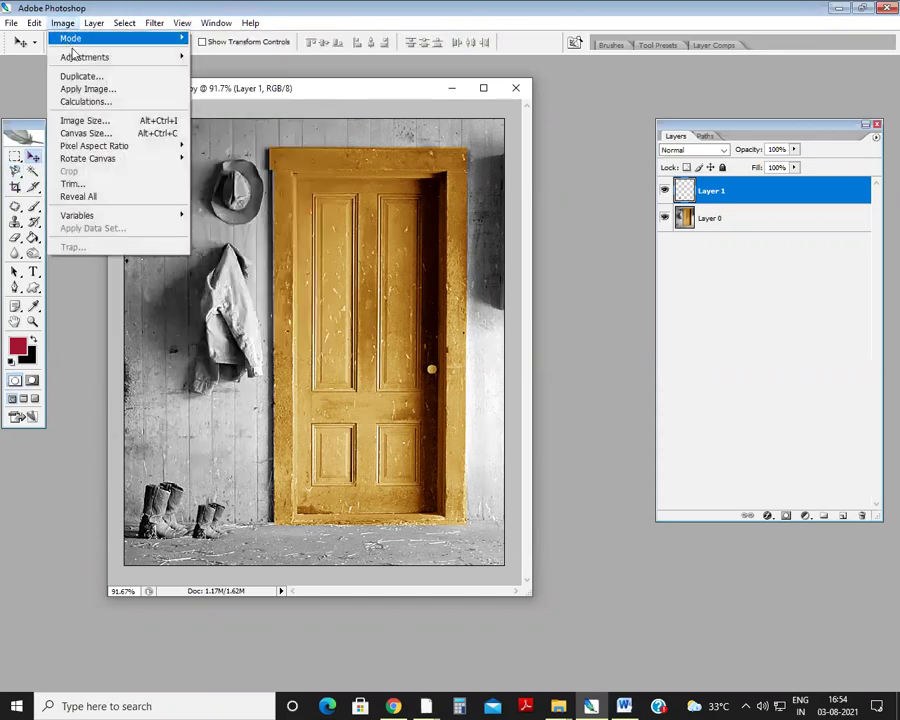
mouse_move(74, 40)
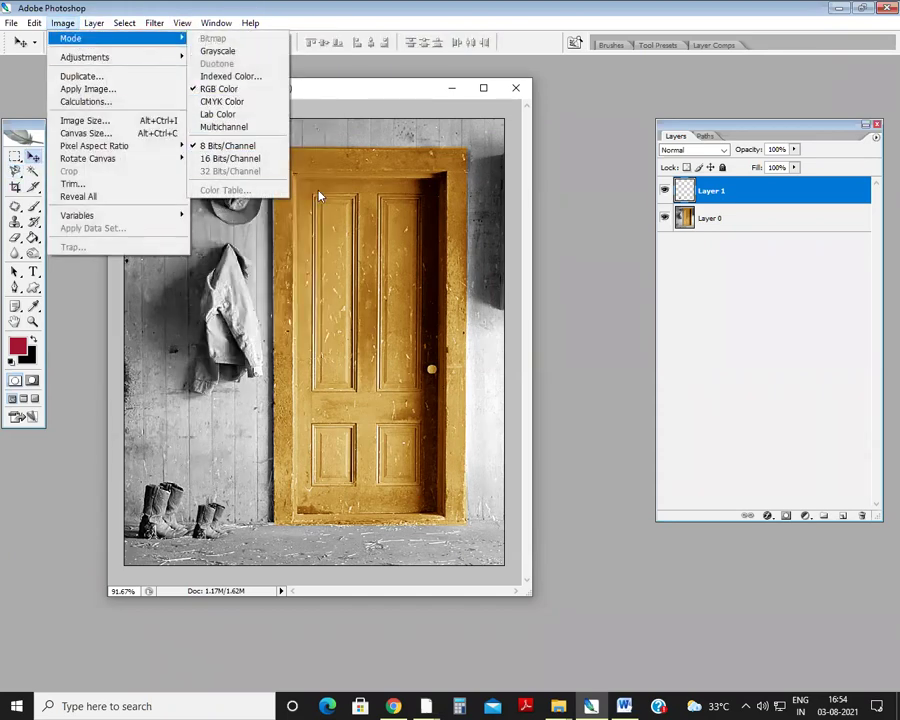
left_click(389, 327)
Try a rectangular marquee selection over the upper part of the door, check the available adjustments and deselect it.
key("m")
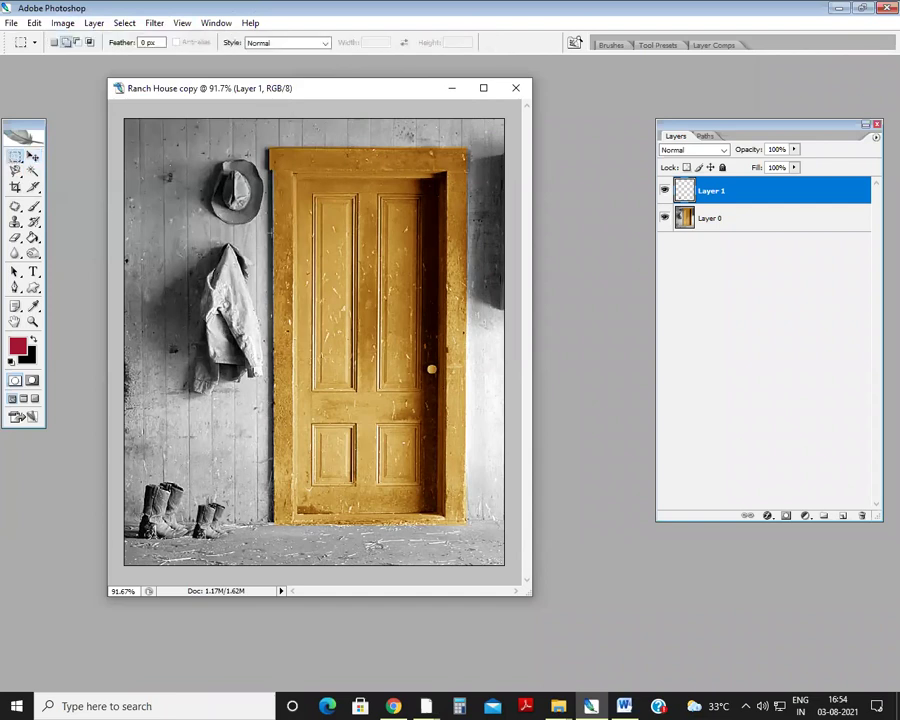
left_click_drag(257, 185, 465, 413)
left_click(62, 23)
mouse_move(72, 39)
mouse_move(90, 62)
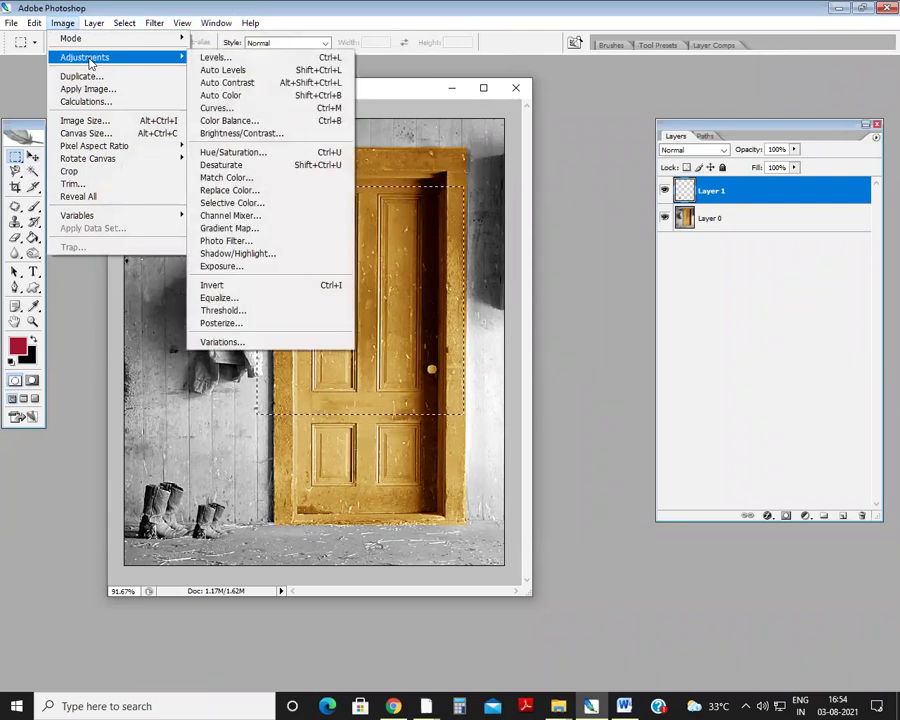
key("Escape")
key("Escape")
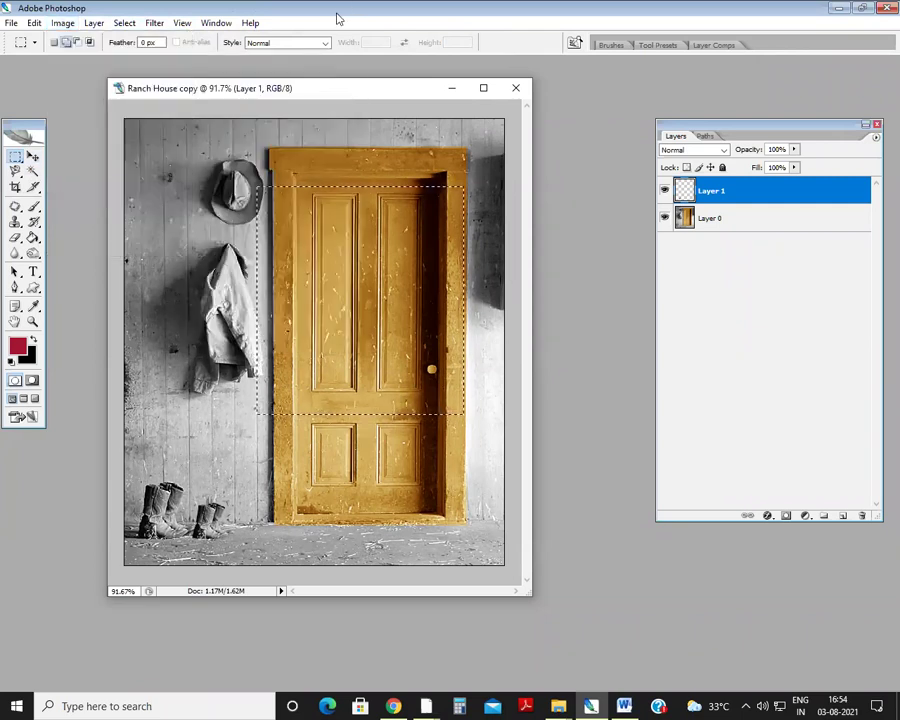
key("ctrl+d")
Preview the Variations tints for the copied boots without applying them, and look at the sample images available to open.
left_click(62, 23)
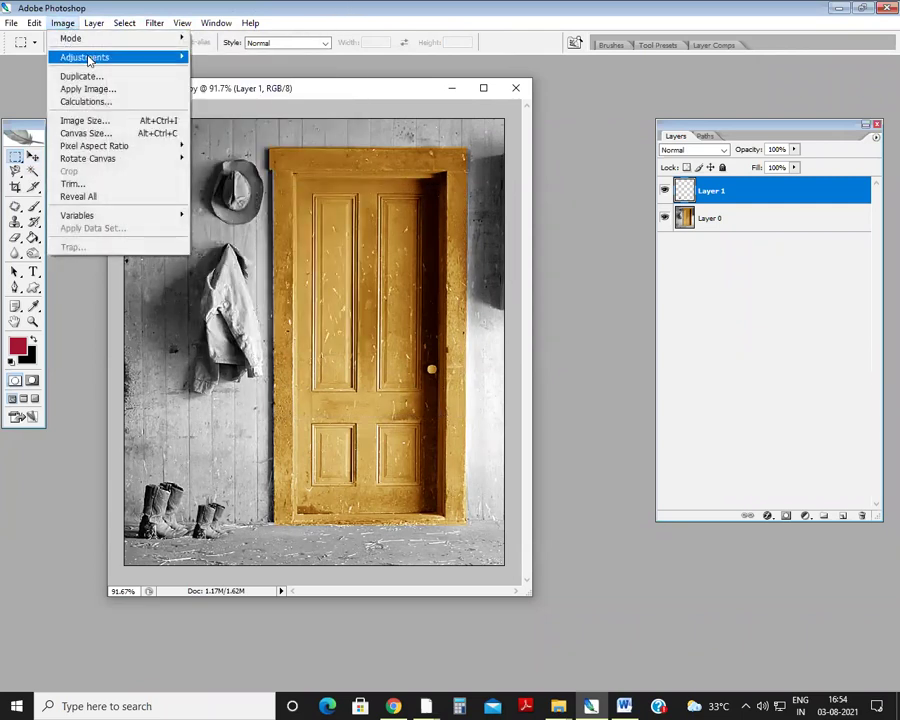
mouse_move(90, 57)
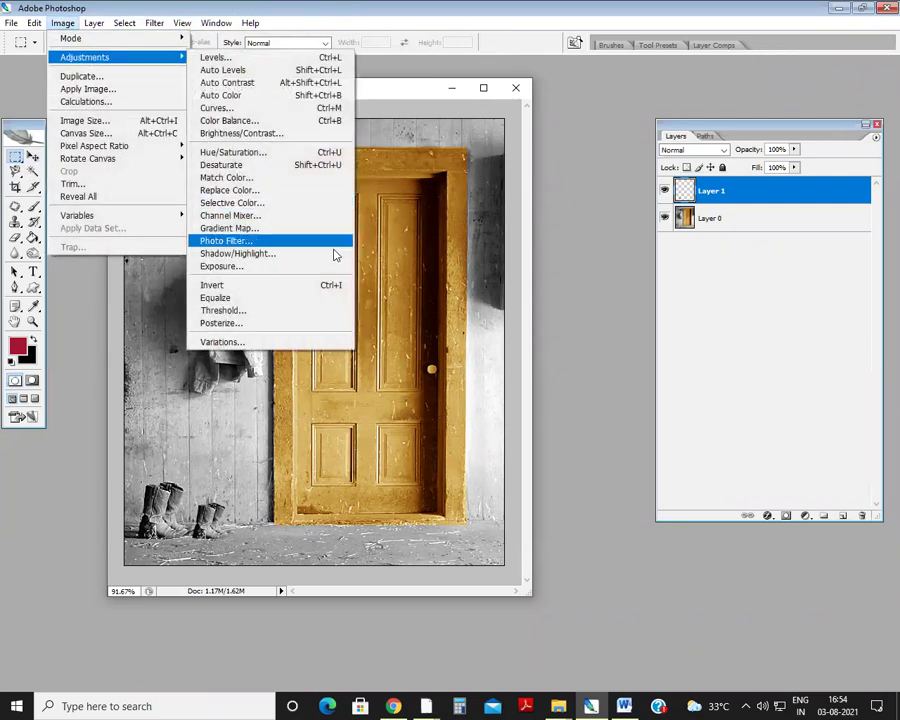
left_click(253, 343)
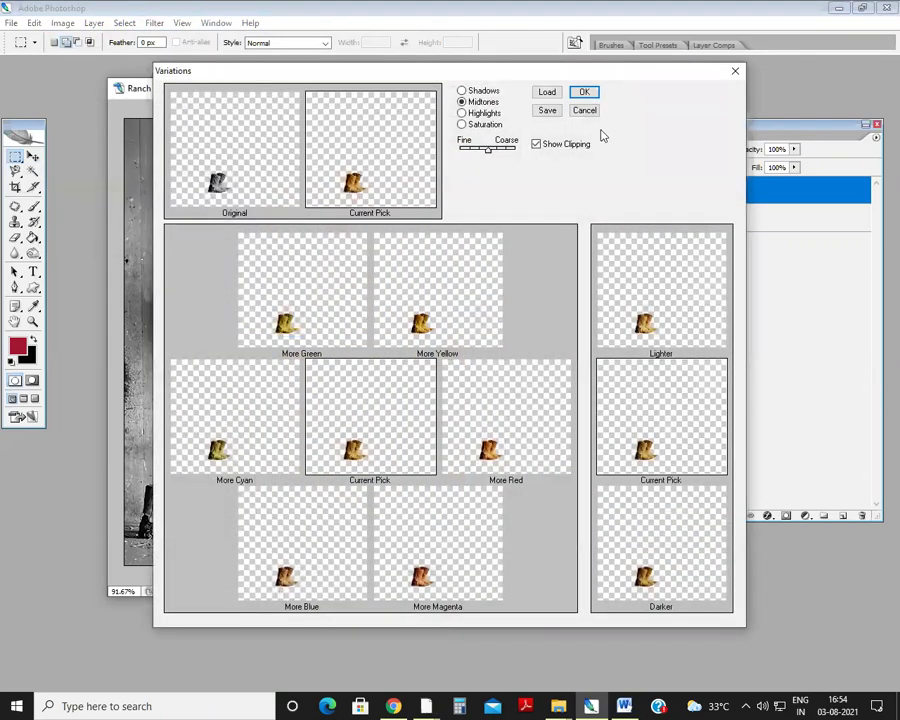
left_click(584, 111)
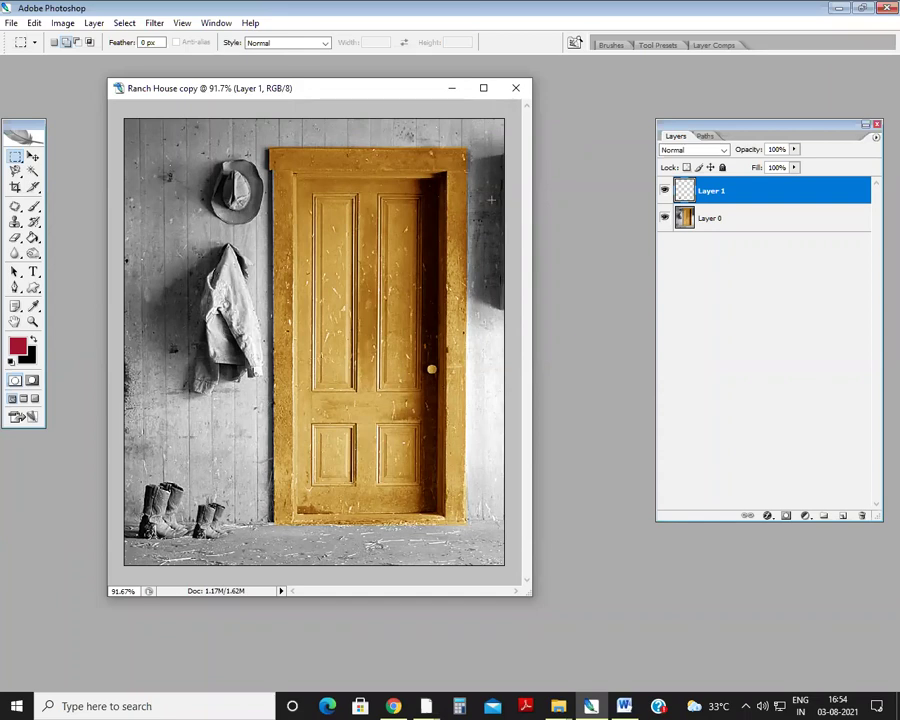
double_click(593, 261)
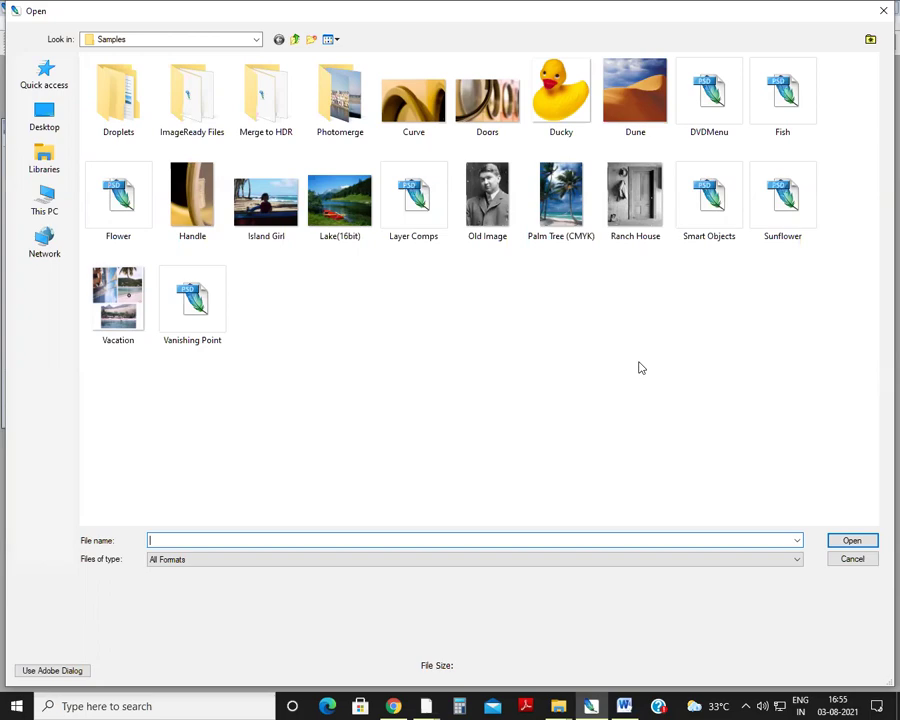
left_click(850, 560)
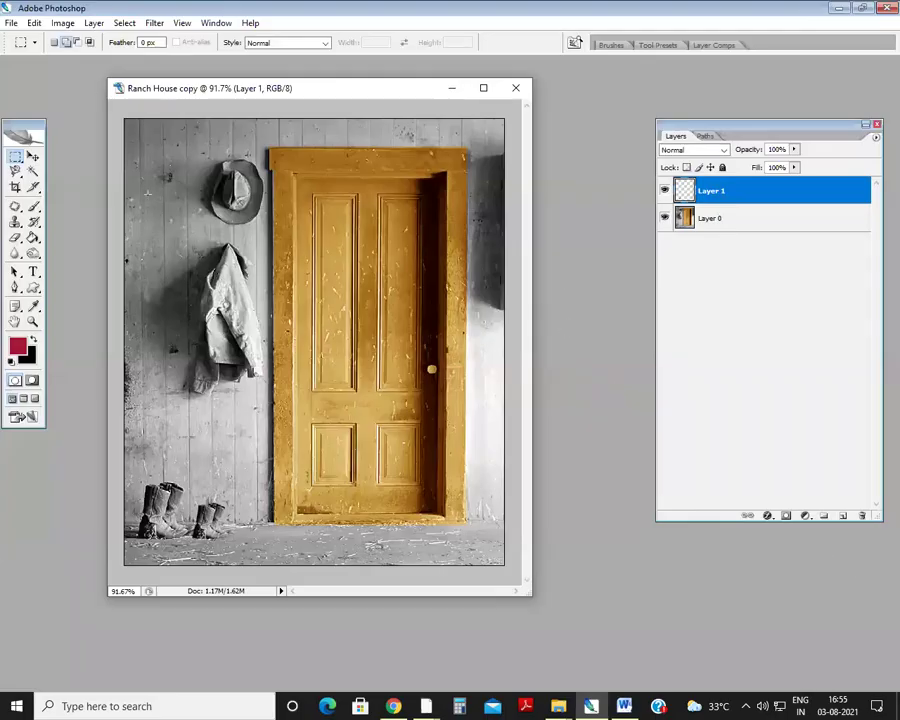
Examine the midtone, lighter and darker Variations previews of the copied boots again, leaving the layer untinted.
left_click(62, 22)
mouse_move(85, 57)
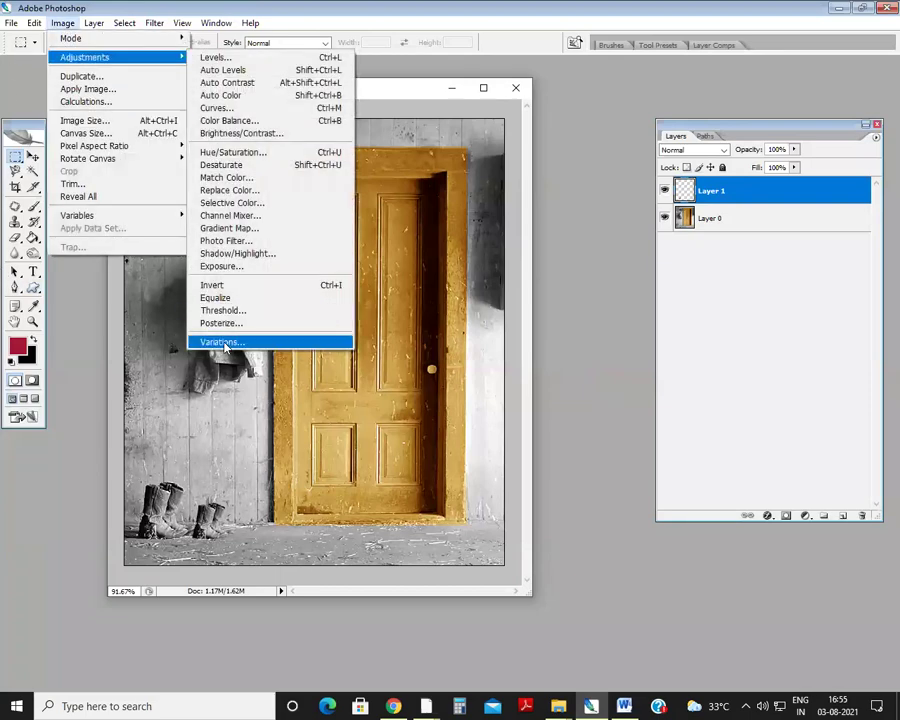
left_click(222, 342)
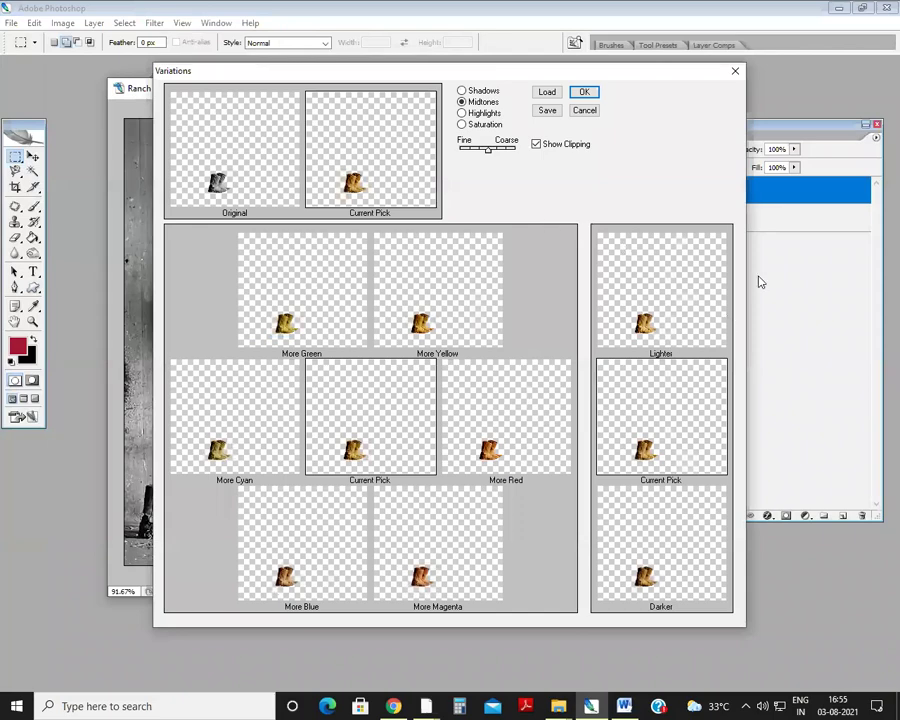
left_click(584, 91)
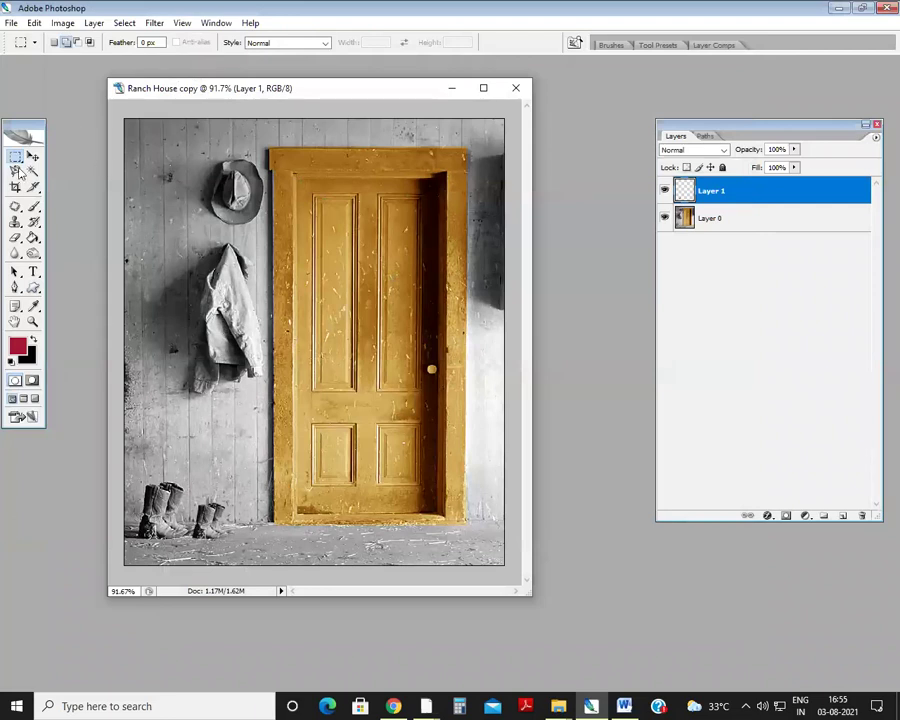
key("Tab")
left_click(586, 706)
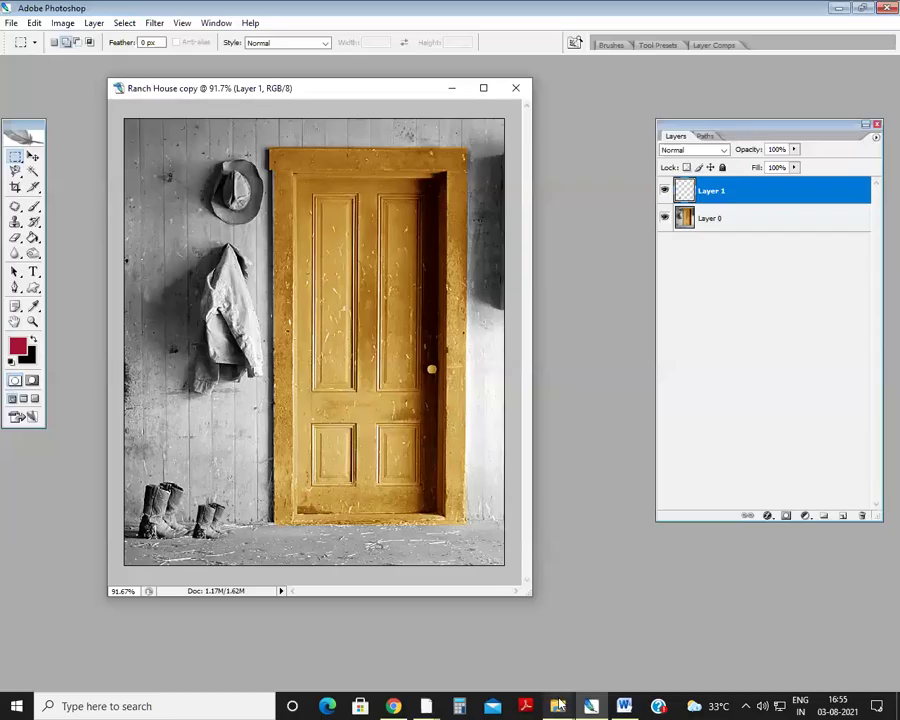
left_click(591, 706)
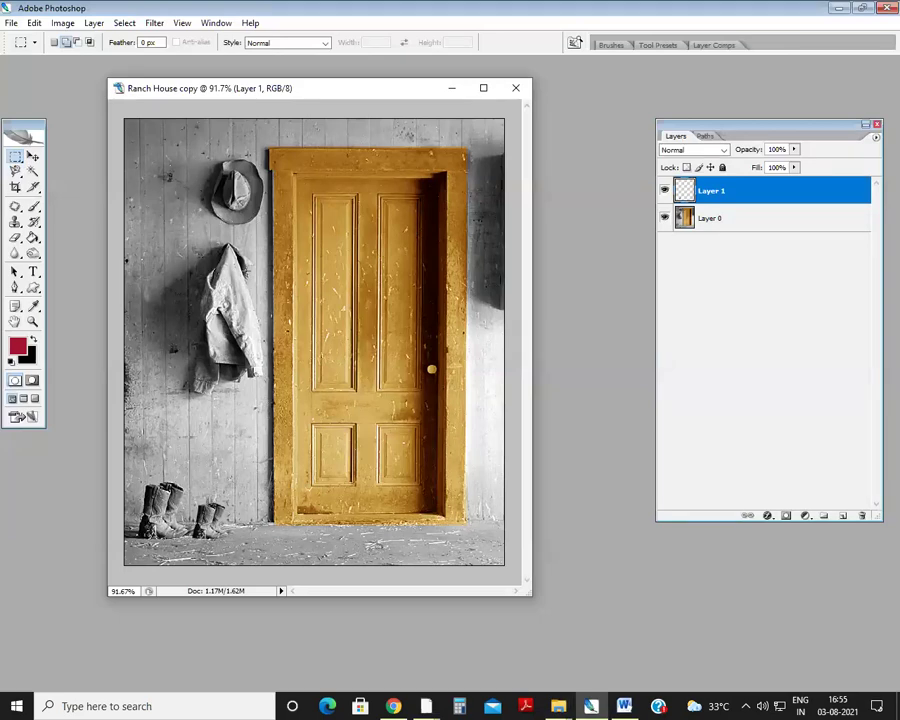
left_click(62, 23)
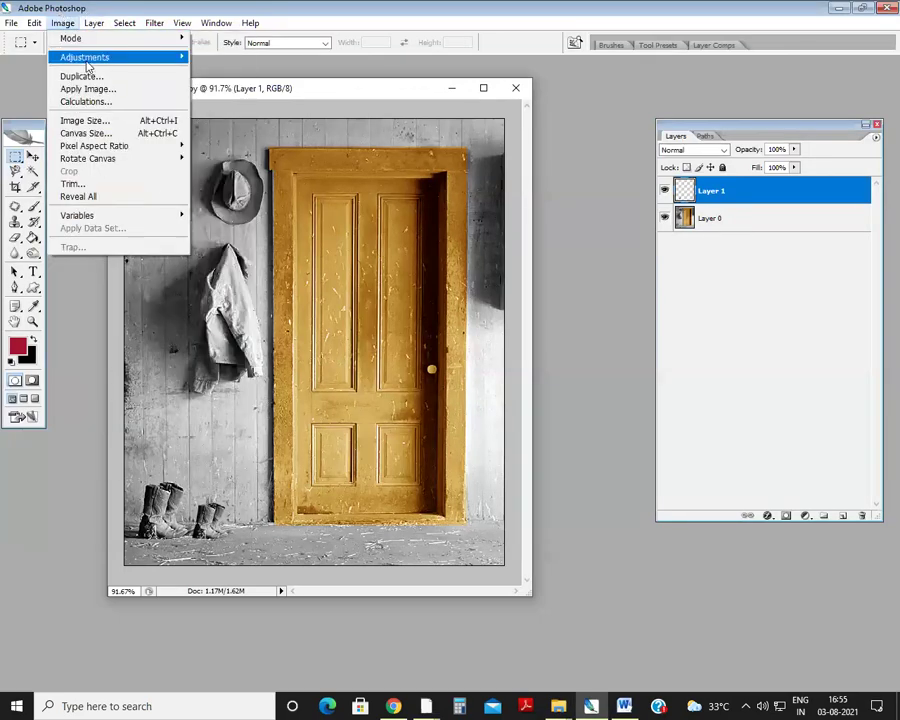
mouse_move(88, 62)
left_click(258, 340)
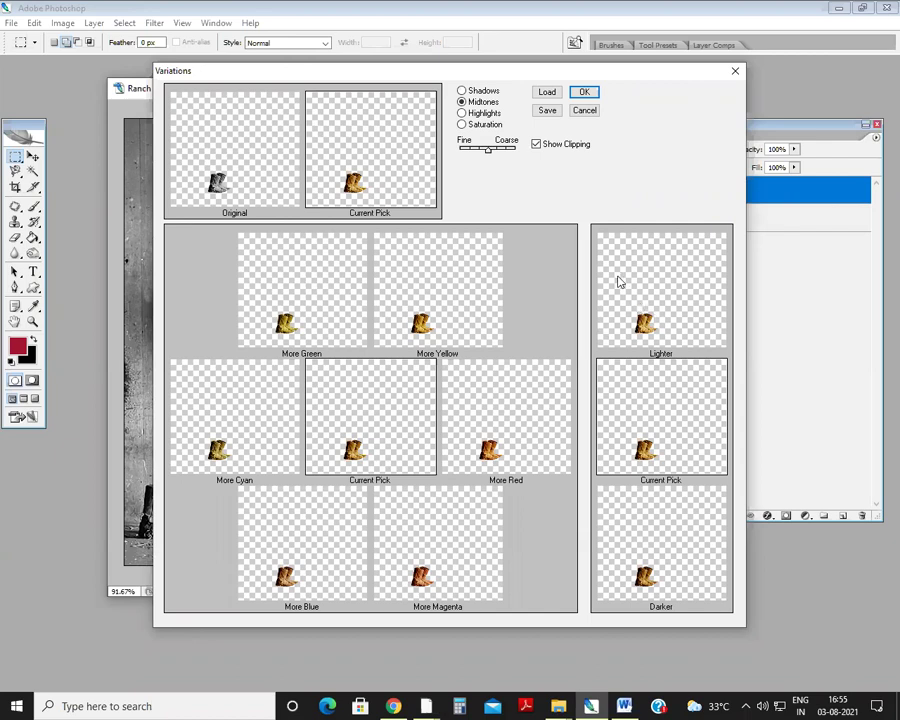
left_click(586, 112)
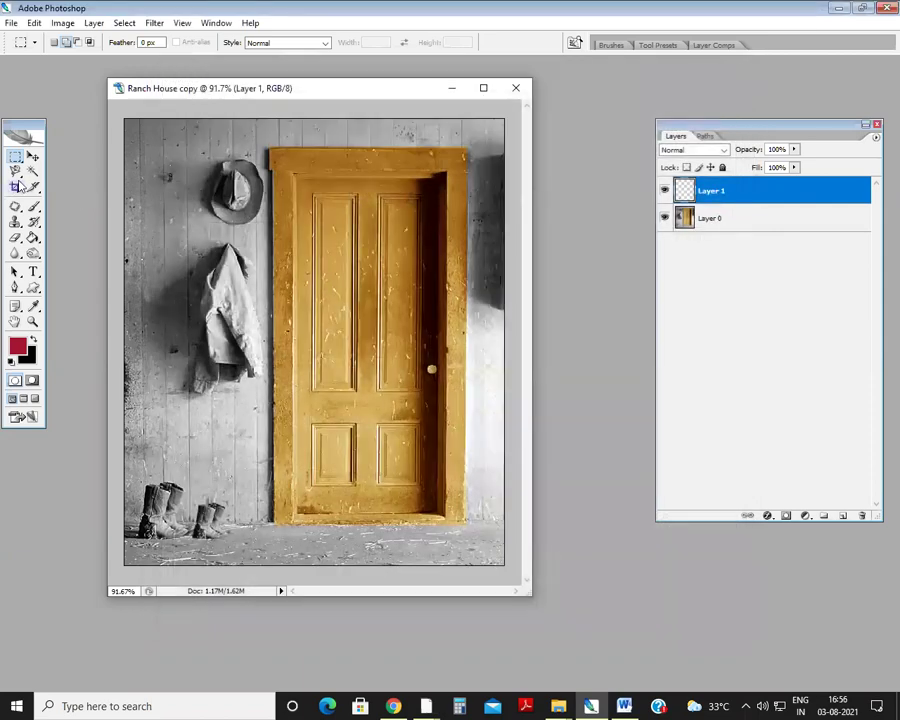
Activate the Magnetic Lasso tool for the Ranch House copy.
mouse_move(16, 172)
left_mouse_down()
mouse_move(92, 197)
mouse_move(76, 203)
left_mouse_up()
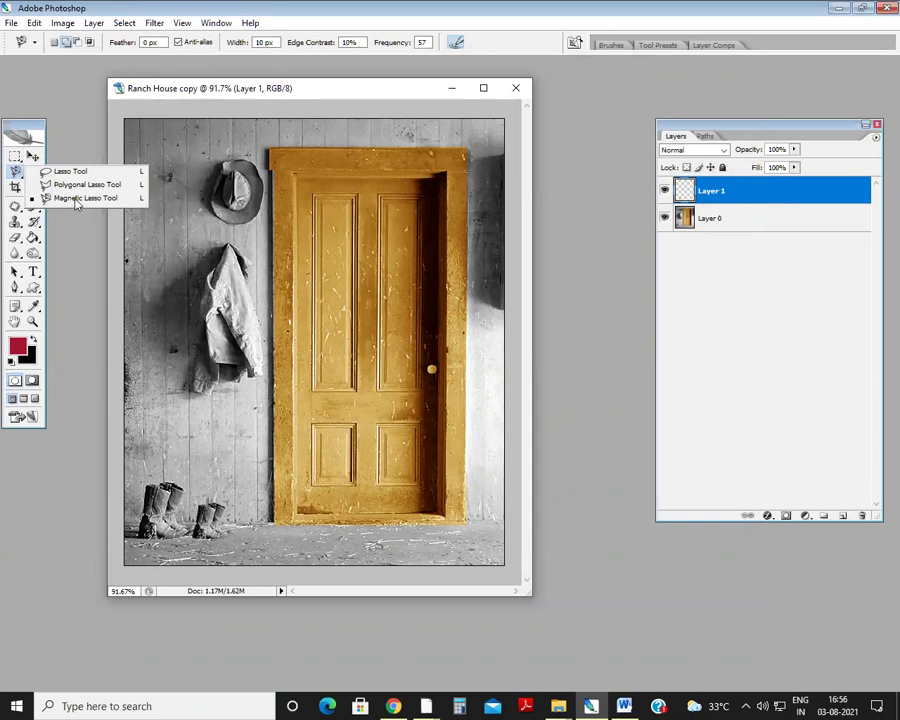
left_click_drag(76, 203, 76, 203)
key("Tab")
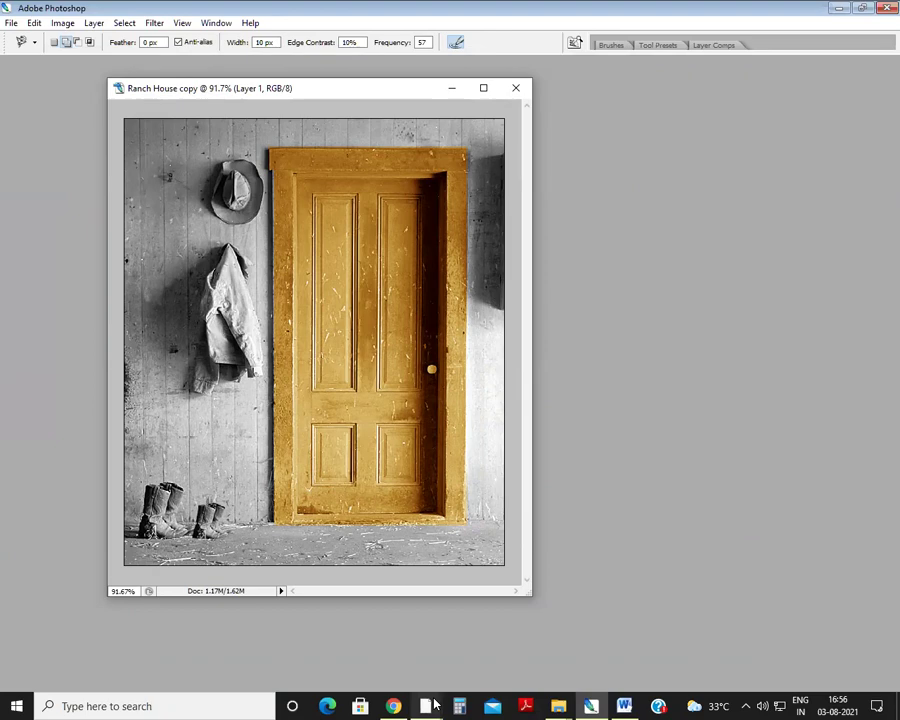
key("Tab")
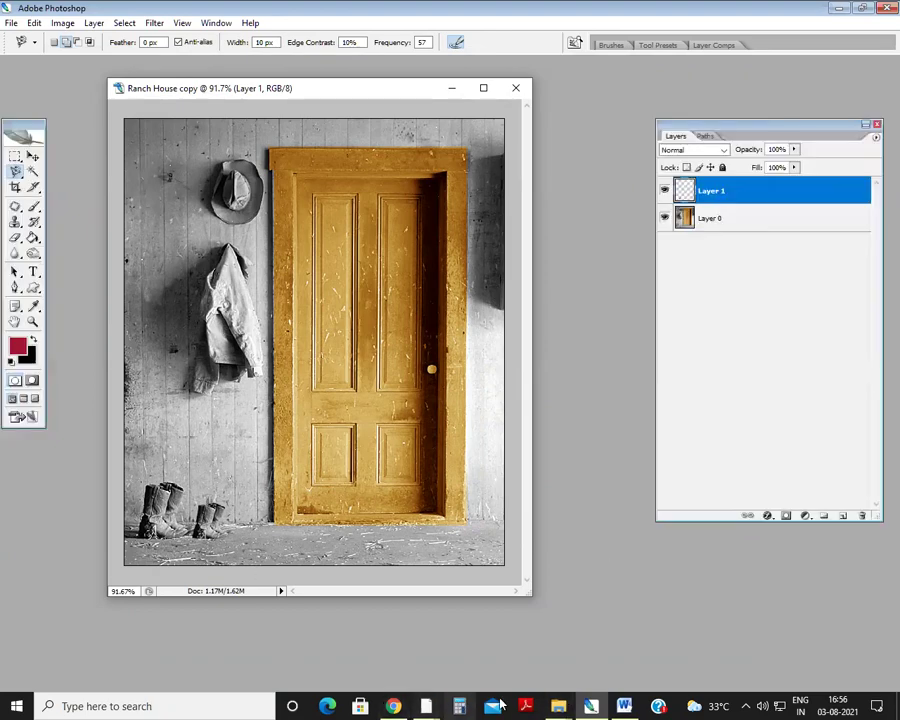
Switch to the Class Time document in Microsoft Word.
key("super+d")
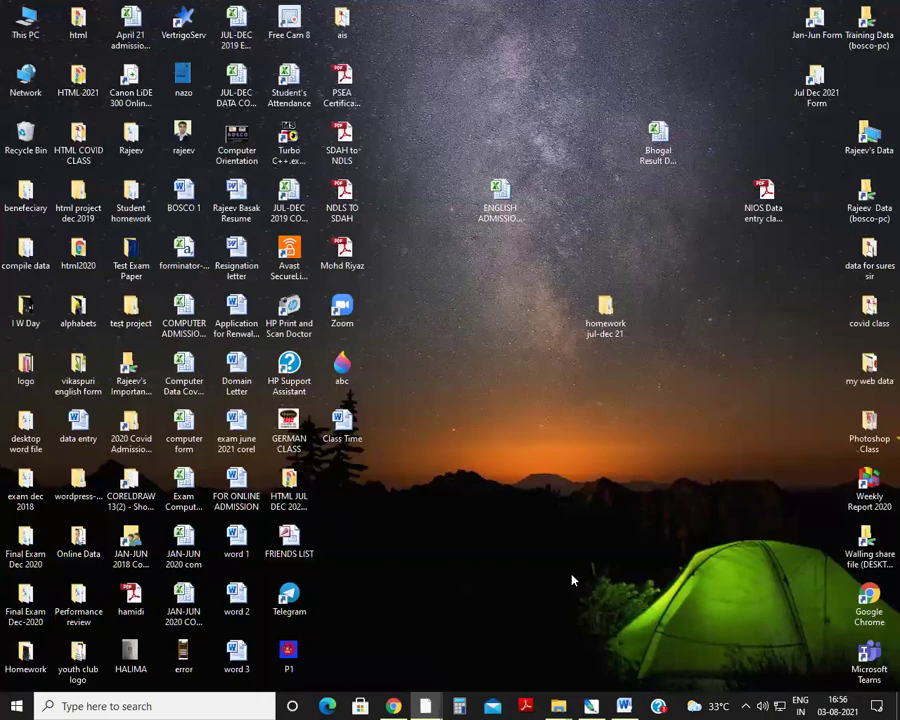
left_click(624, 706)
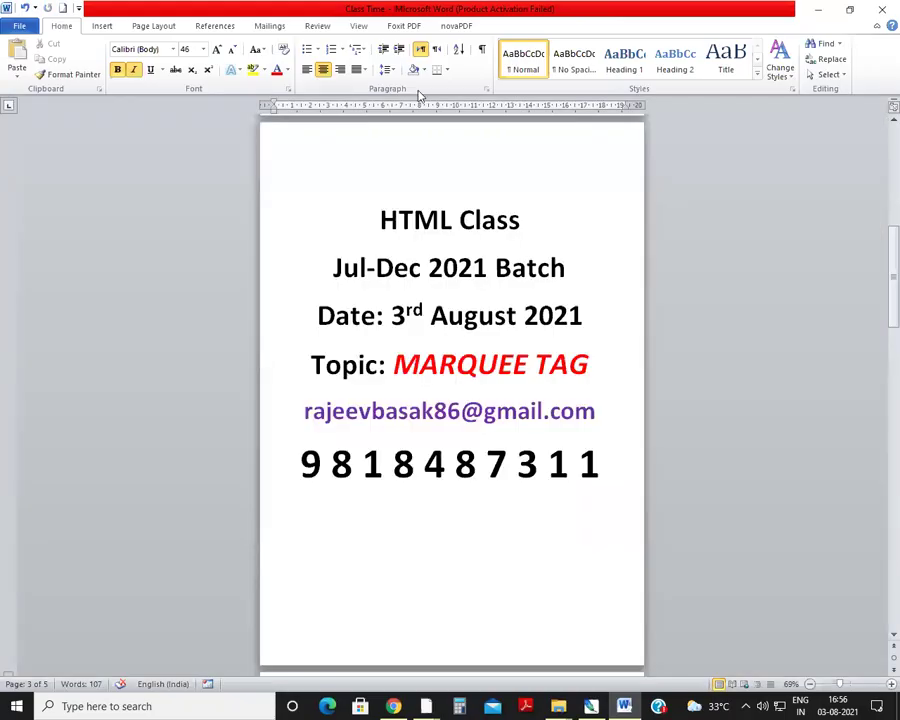